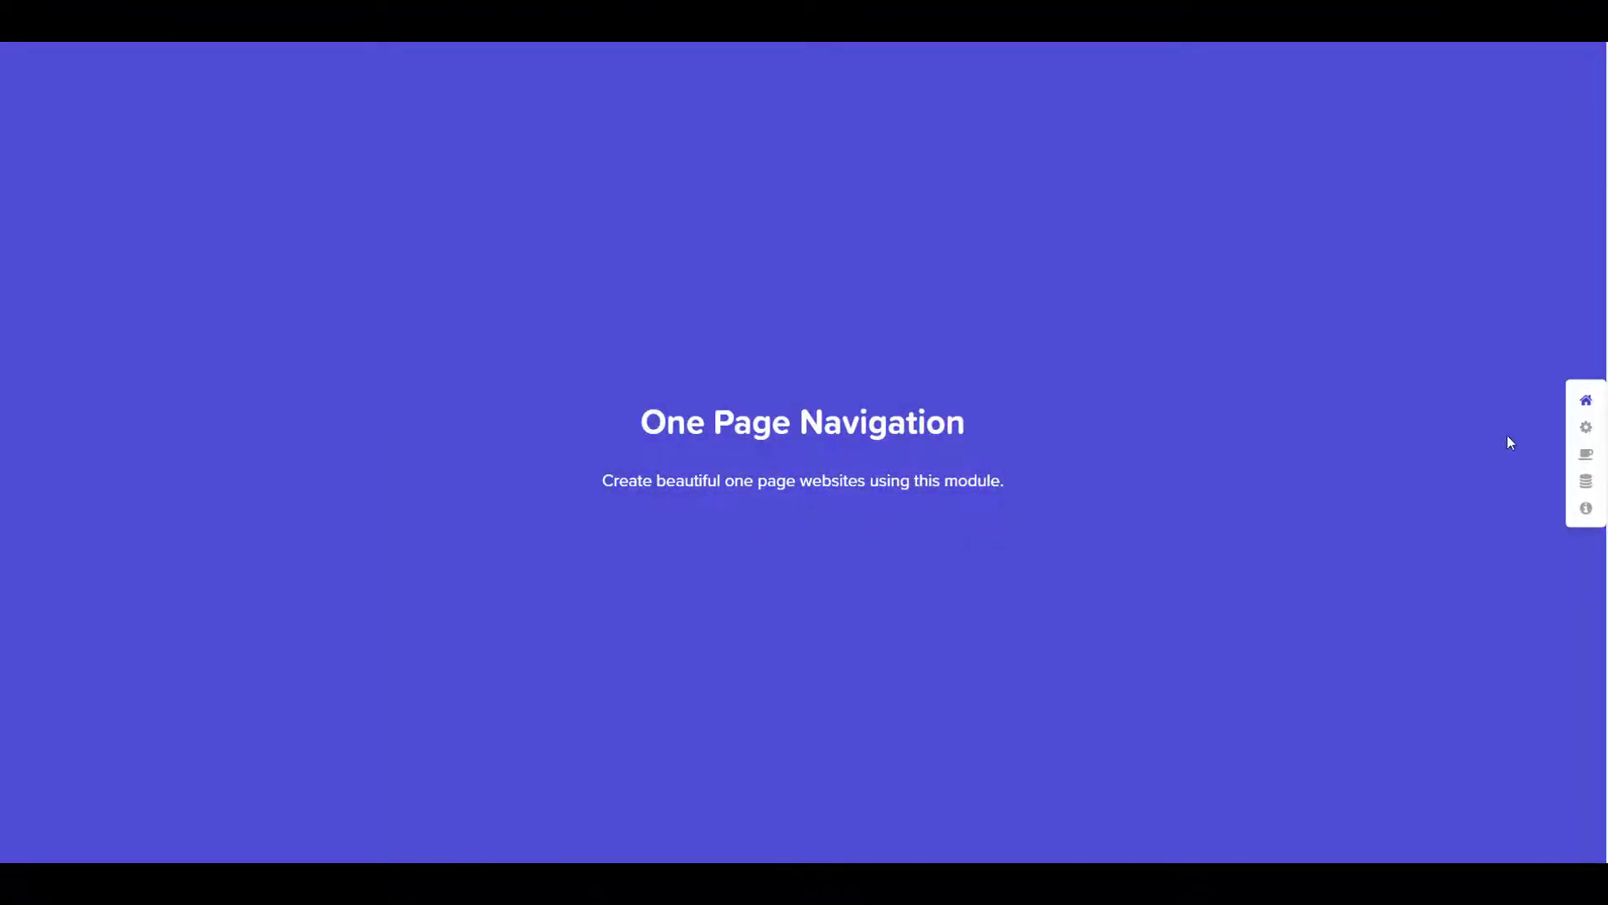
Step: Try out the demo page's one page navigation by jumping between its sections and scrolling through the content
click(1587, 429)
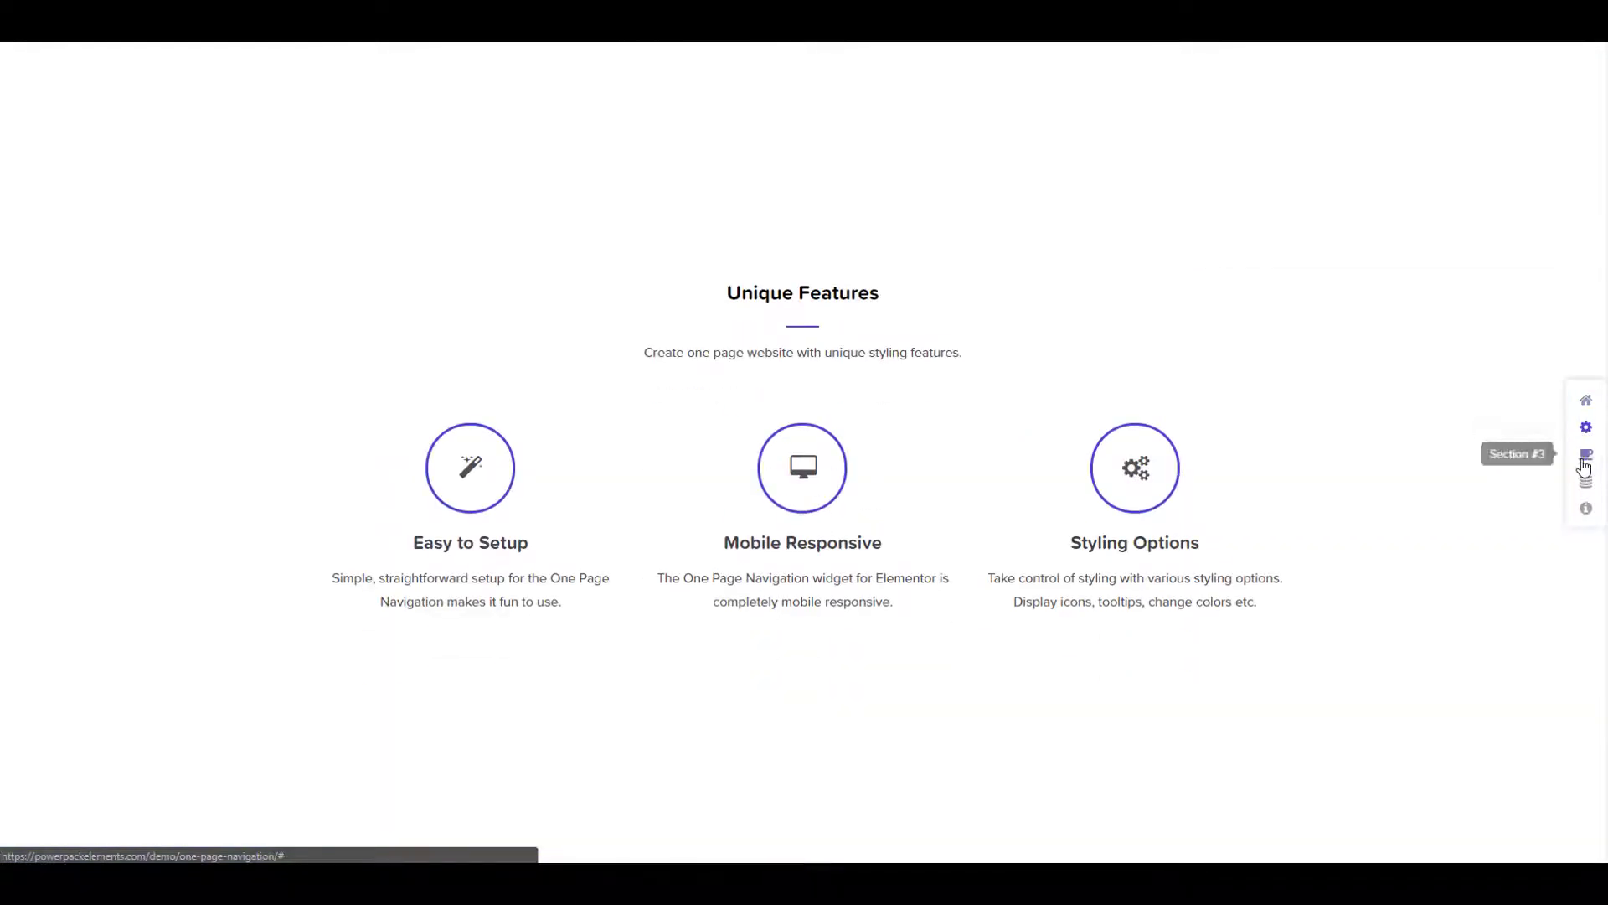
click(1586, 490)
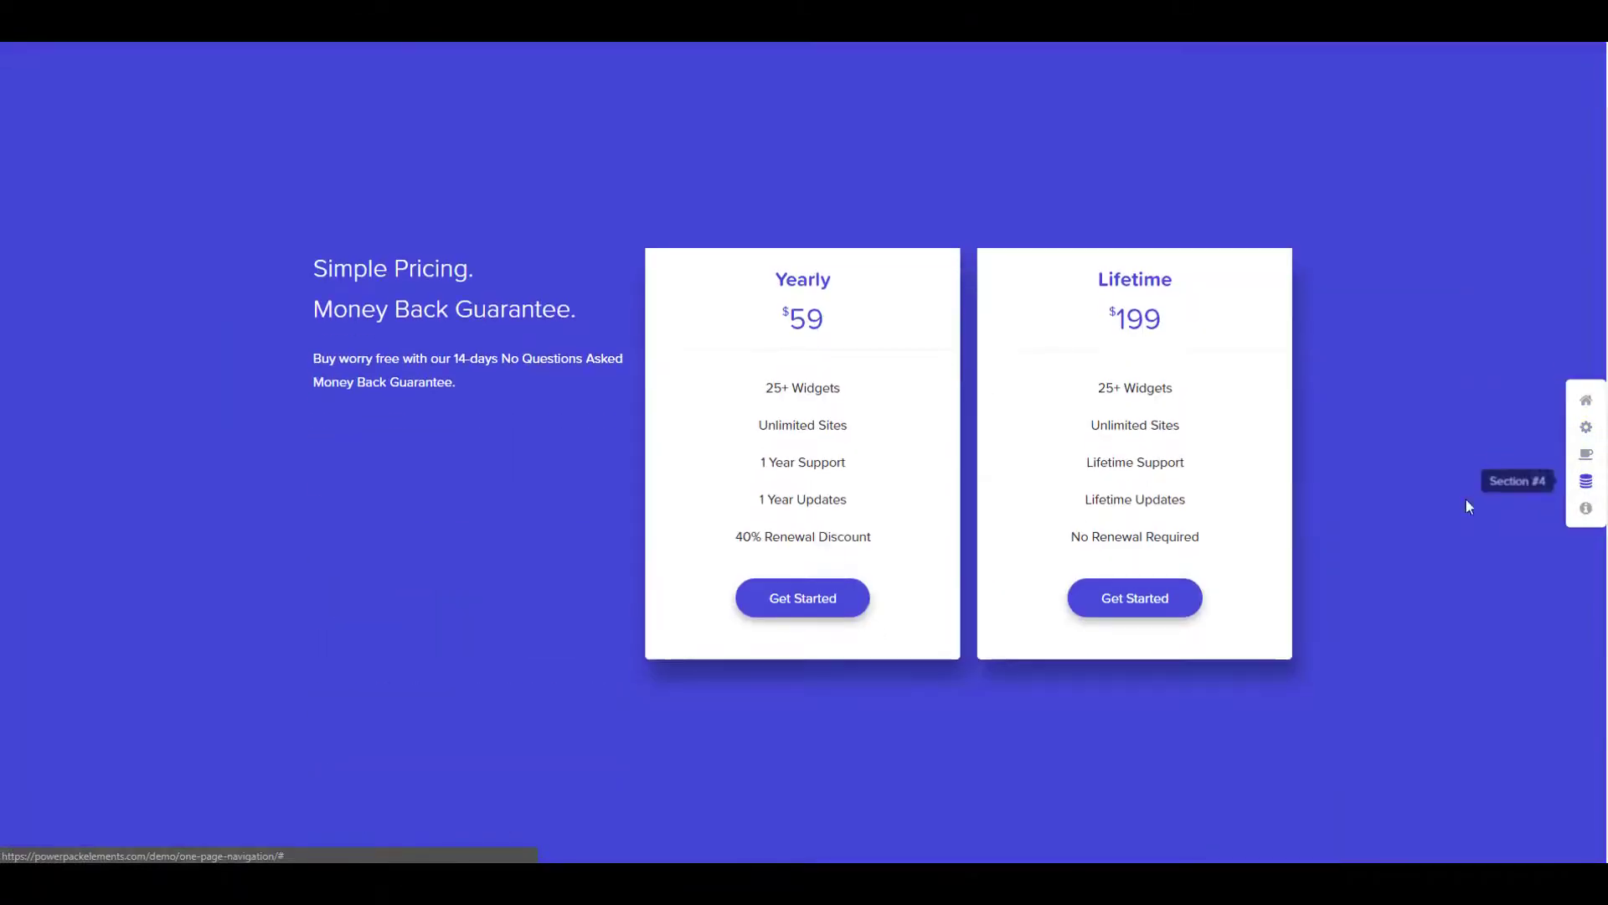
scroll(1296, 621, down, 10)
scroll(1295, 621, up, 7)
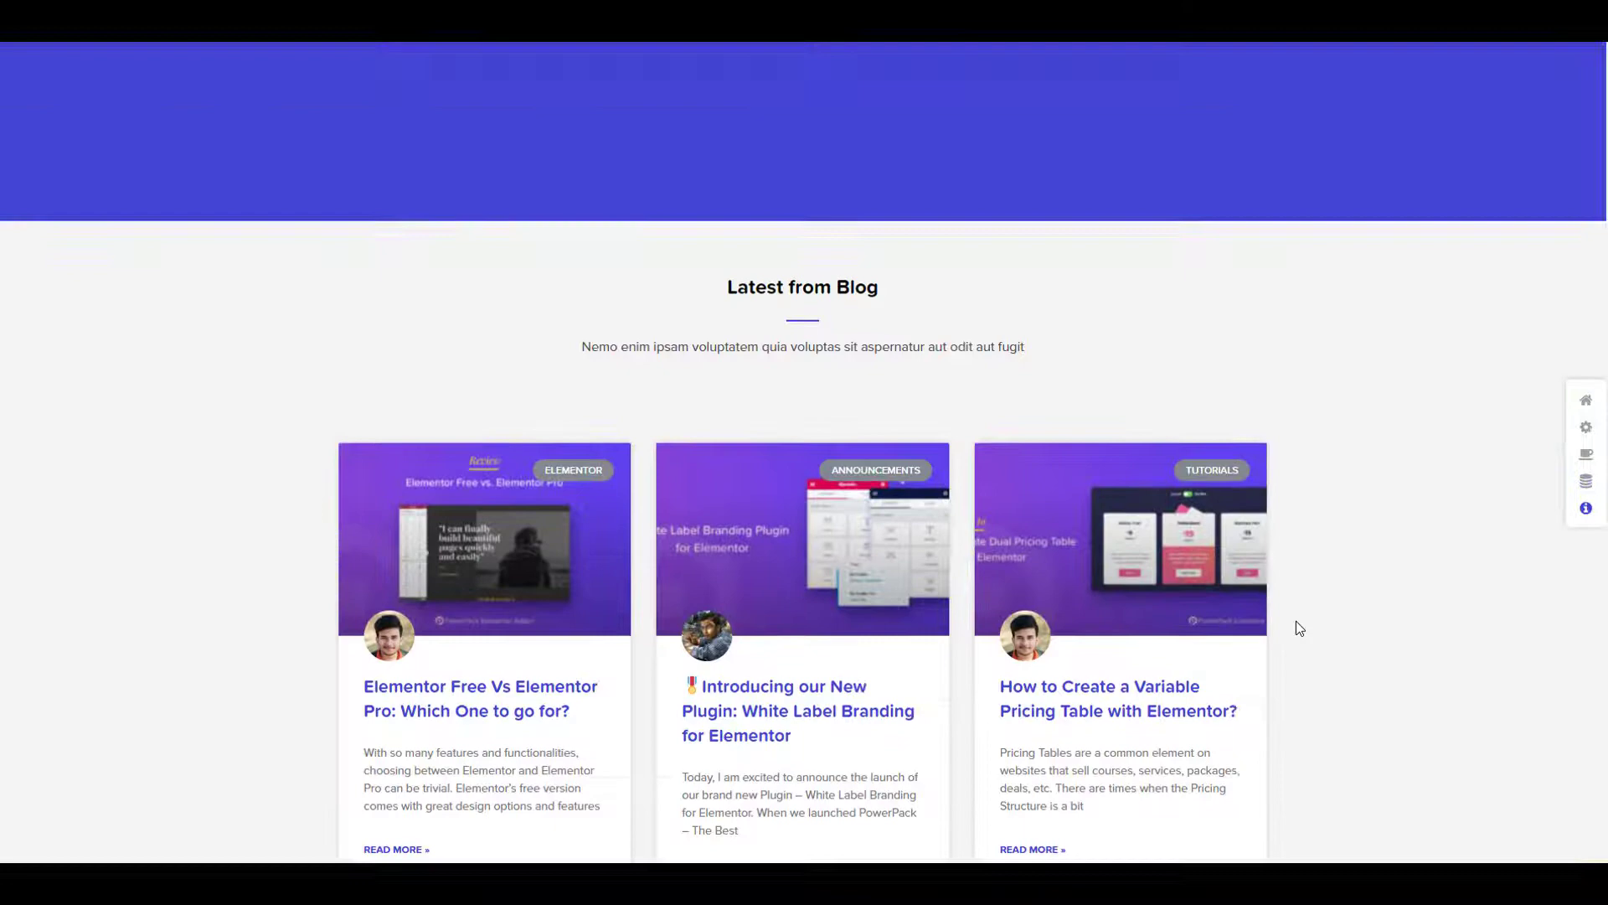
scroll(1295, 621, up, 15)
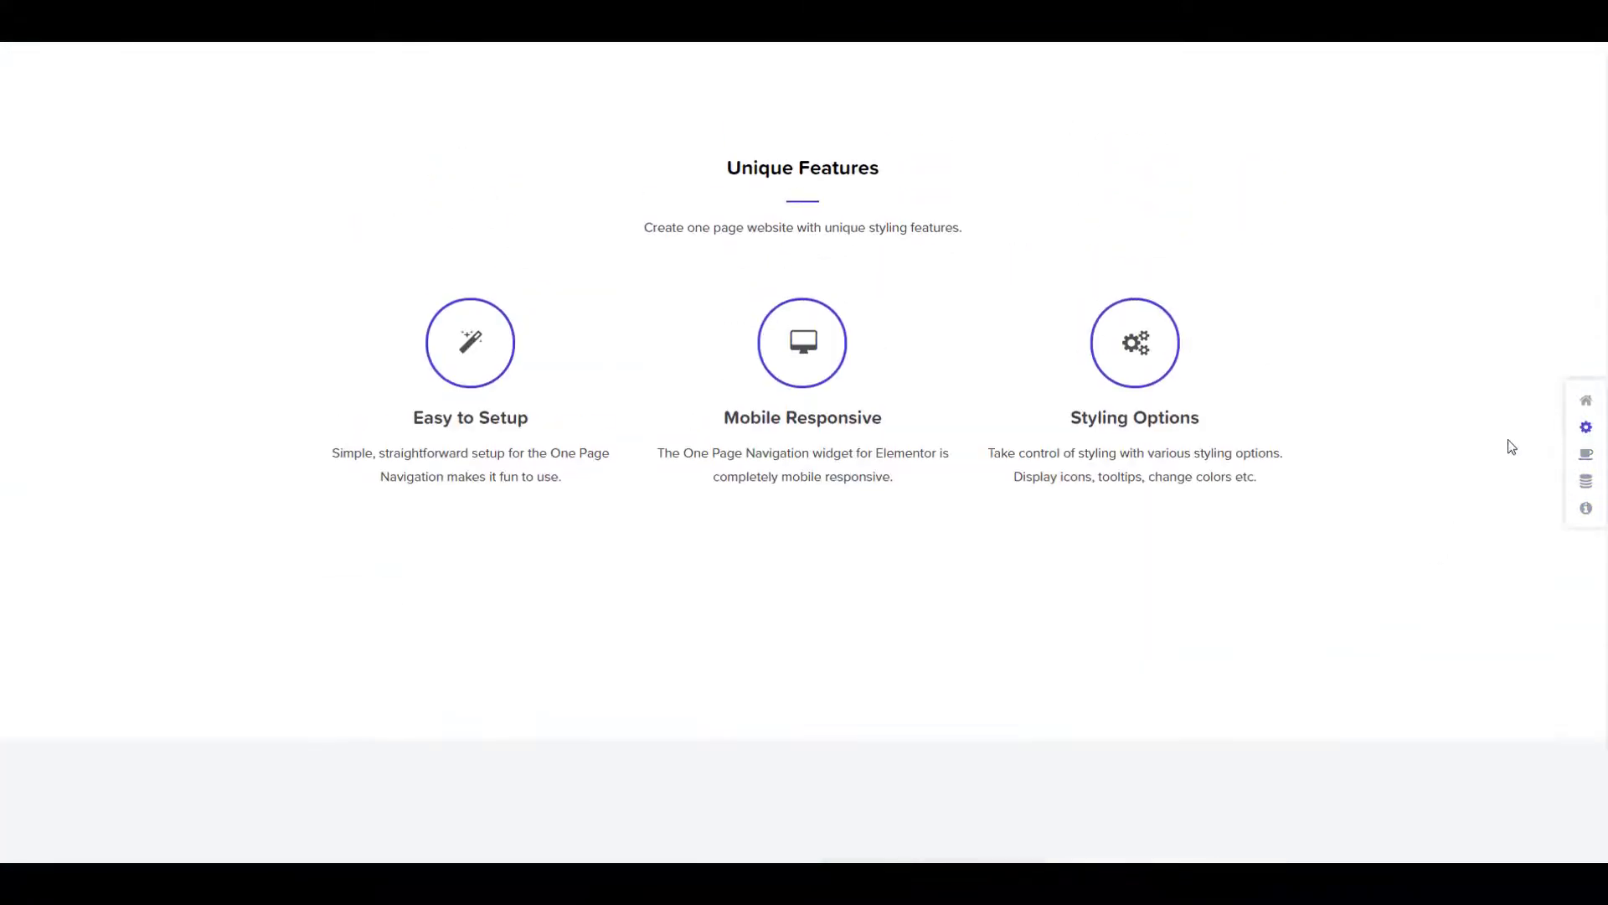
click(1586, 400)
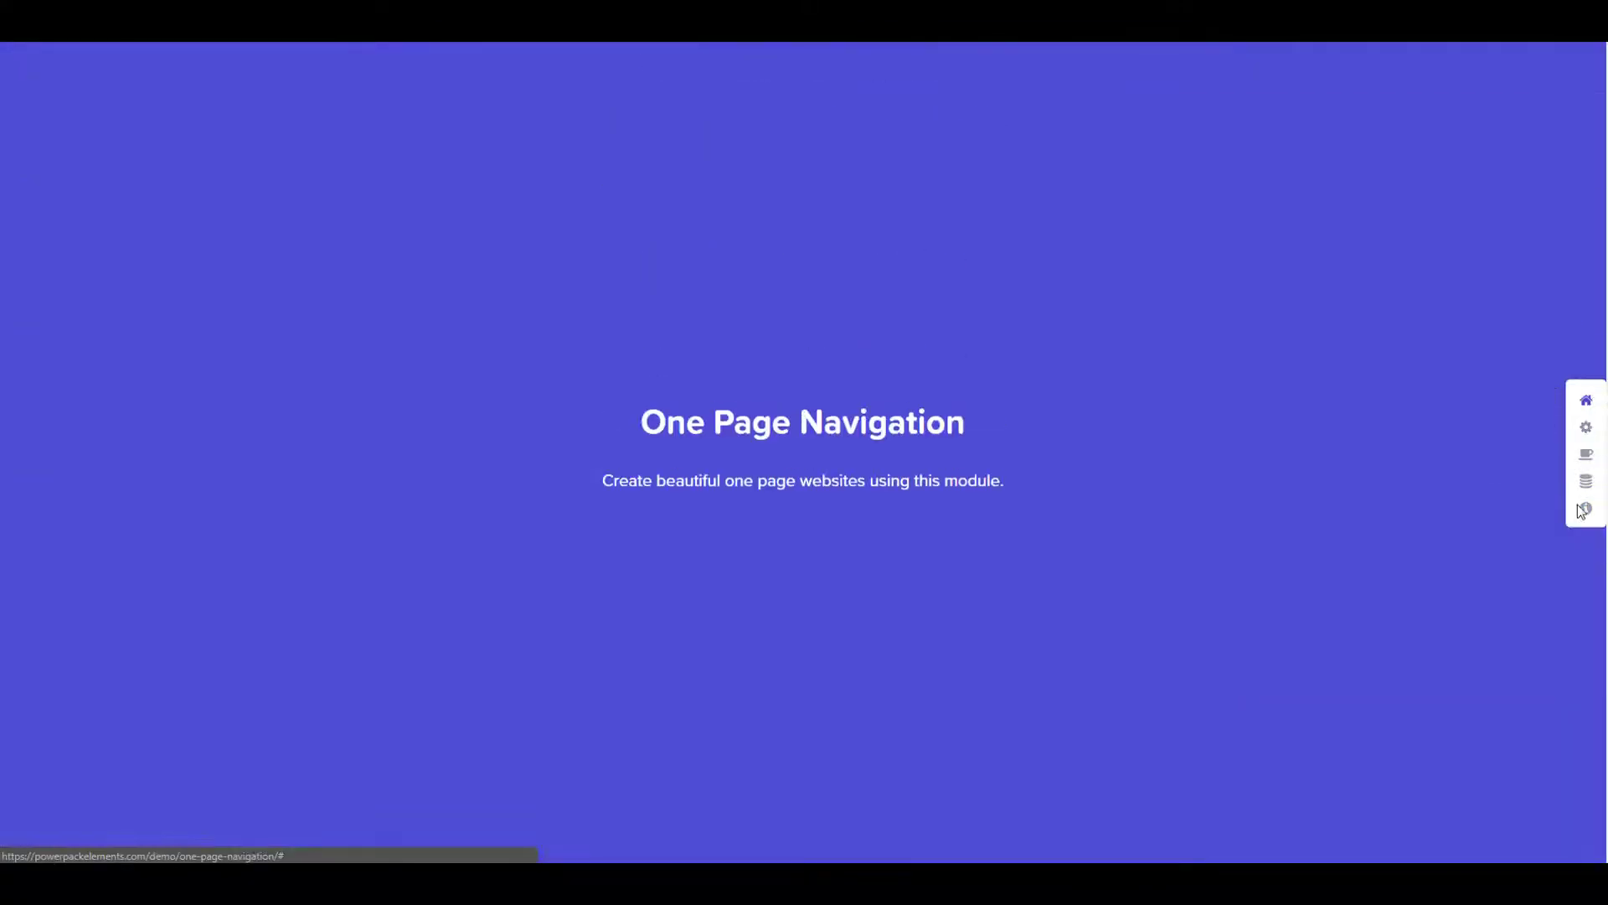
click(1587, 510)
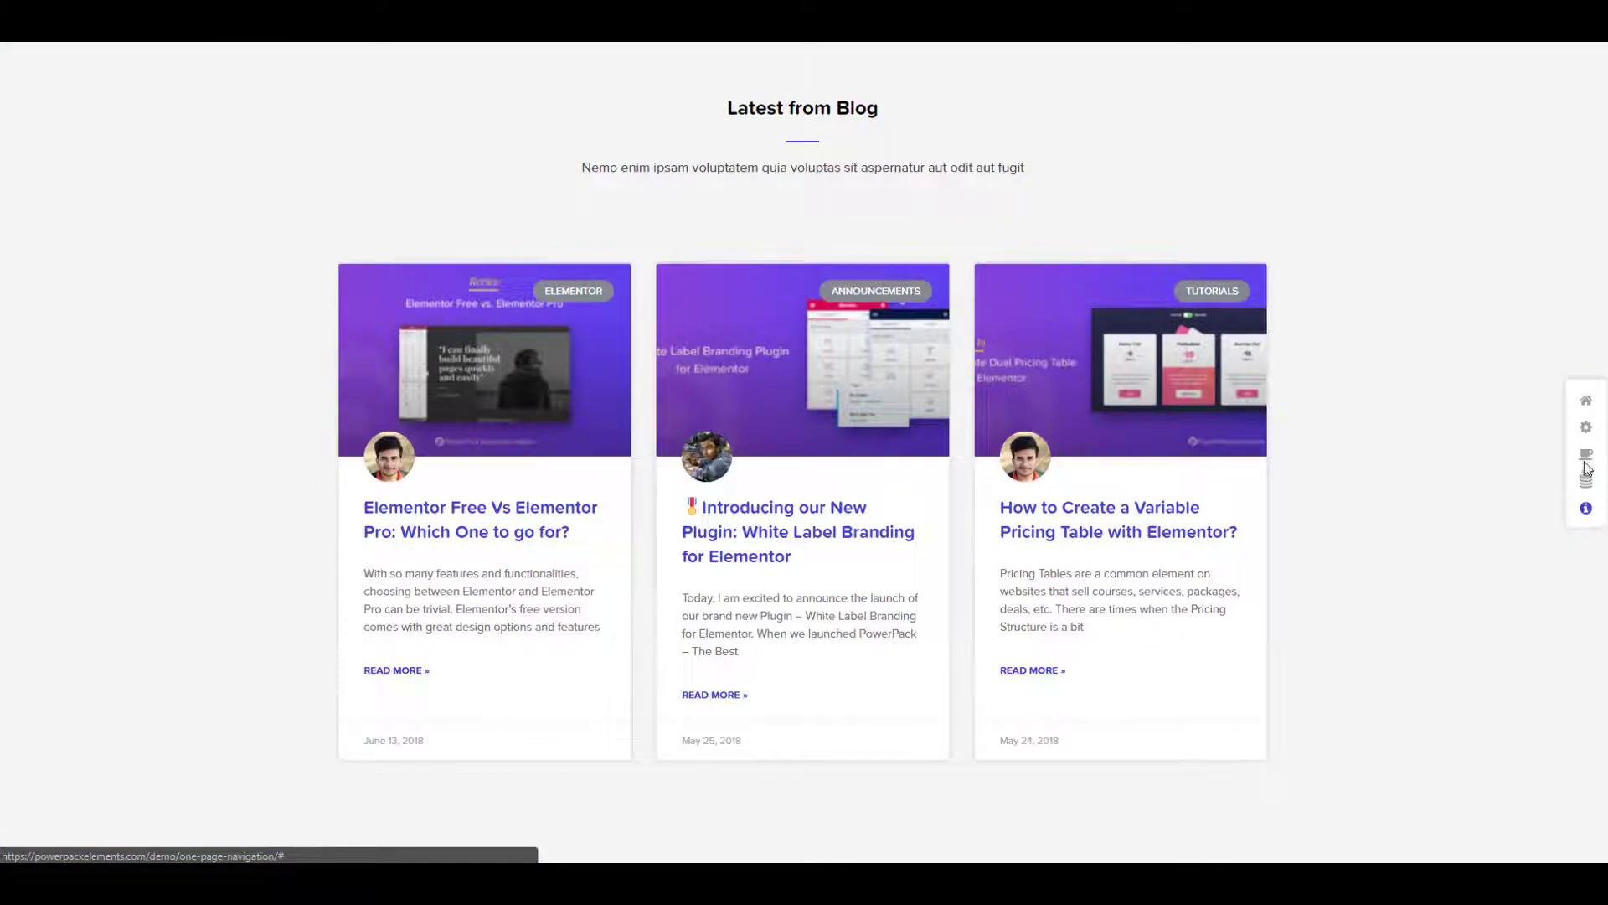
click(1588, 456)
click(1586, 401)
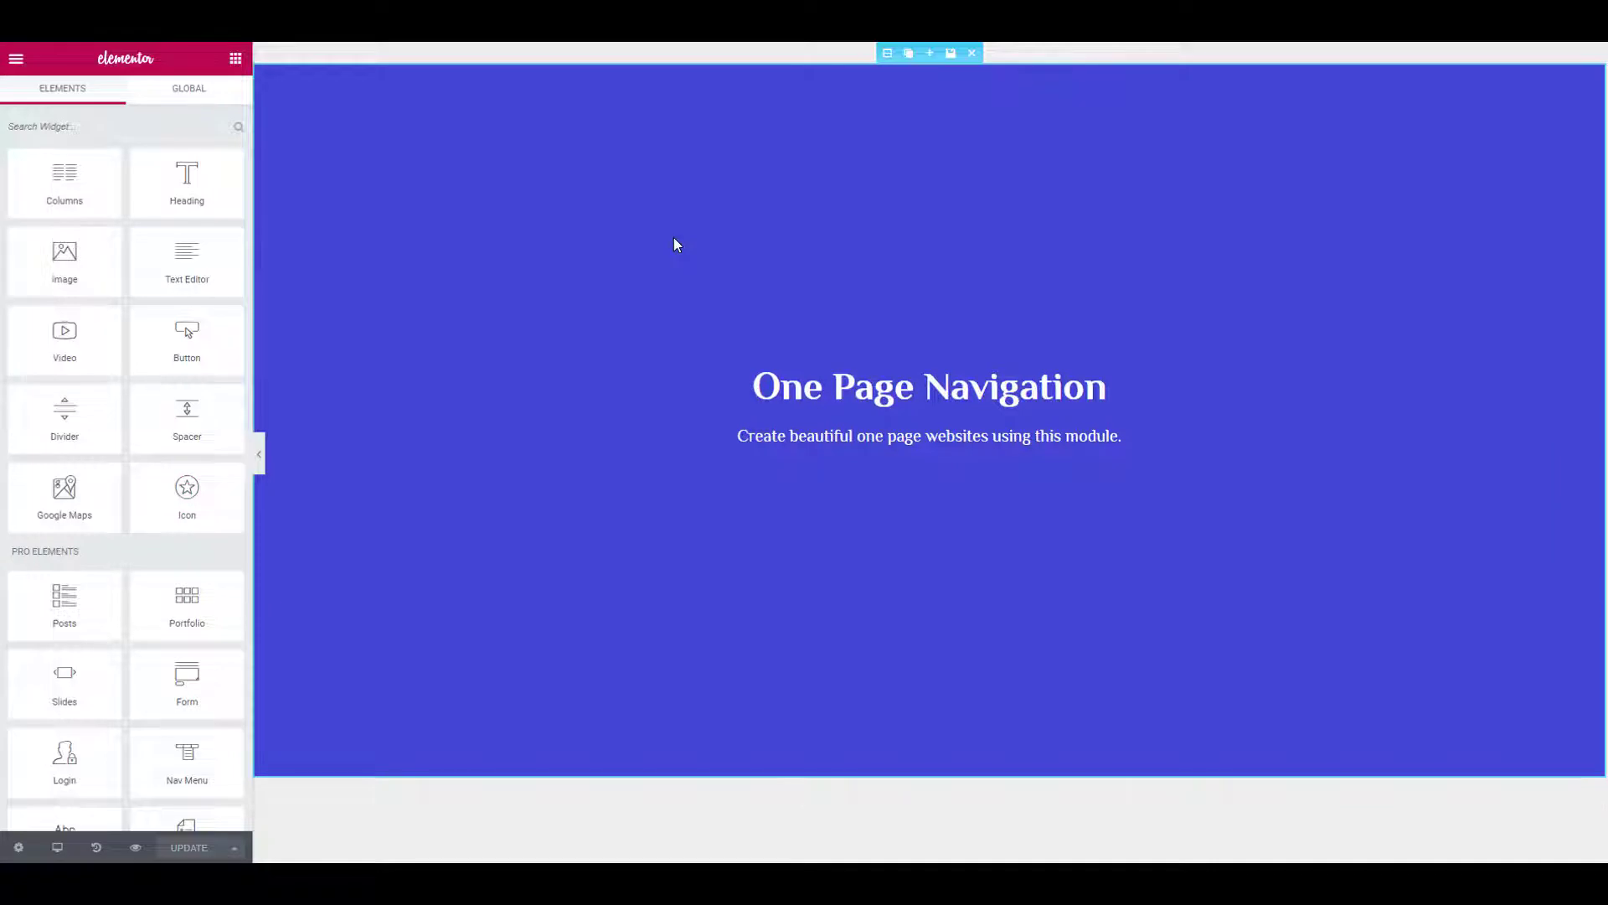
Step: Find the One Page Navigation widget by searching for "one" and add it in a new section below the footer
click(144, 125)
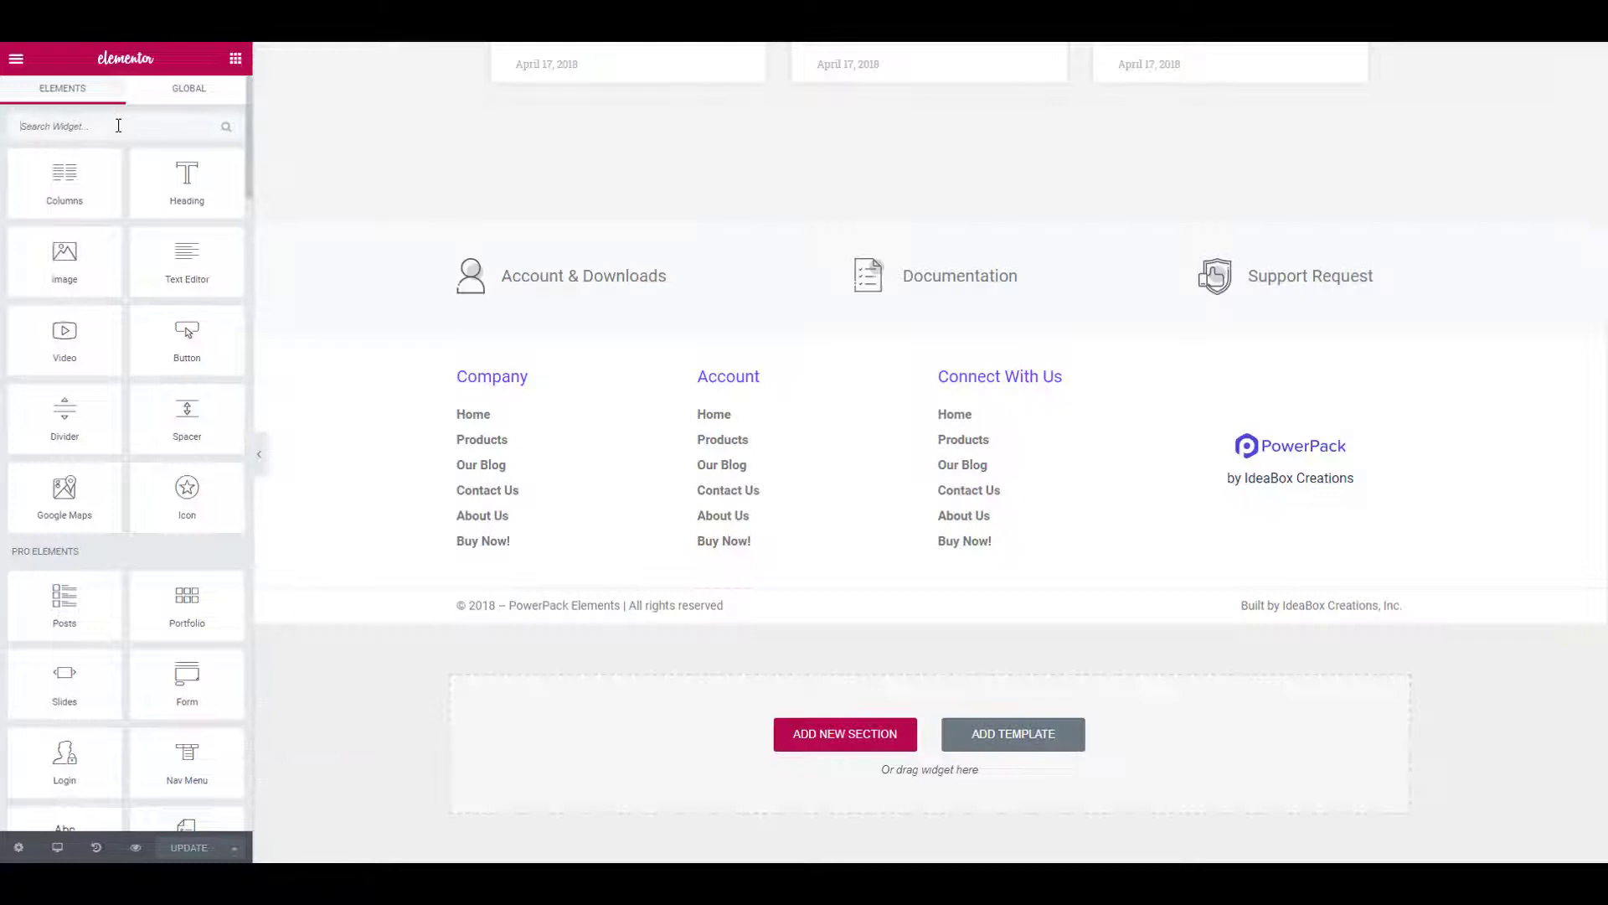
click(118, 126)
text(one)
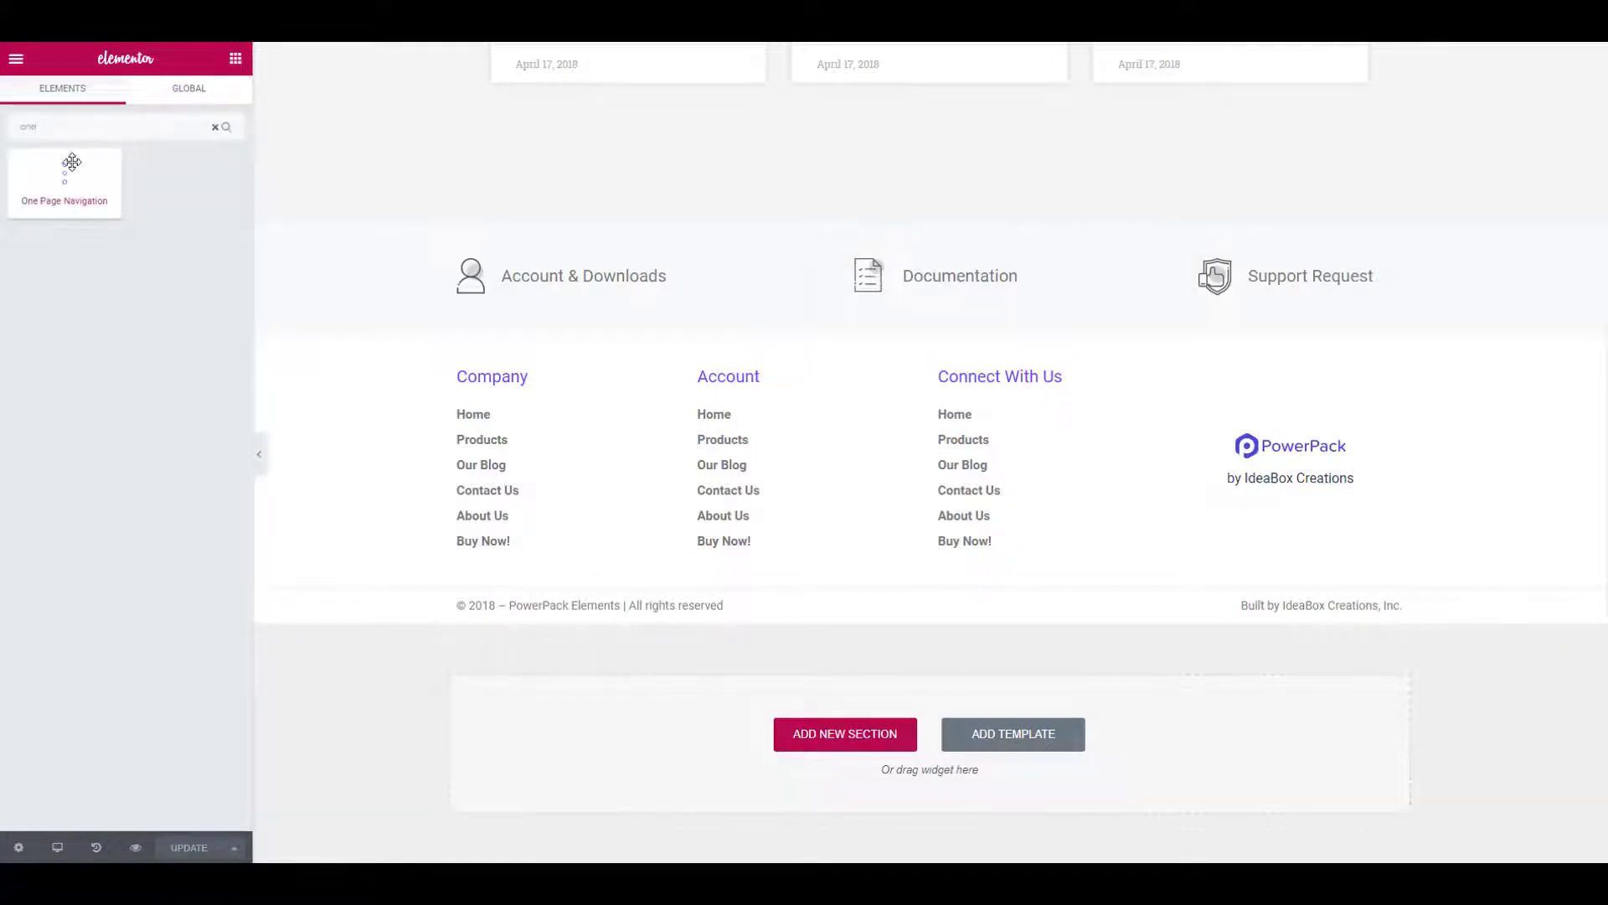
drag(72, 161, 771, 709)
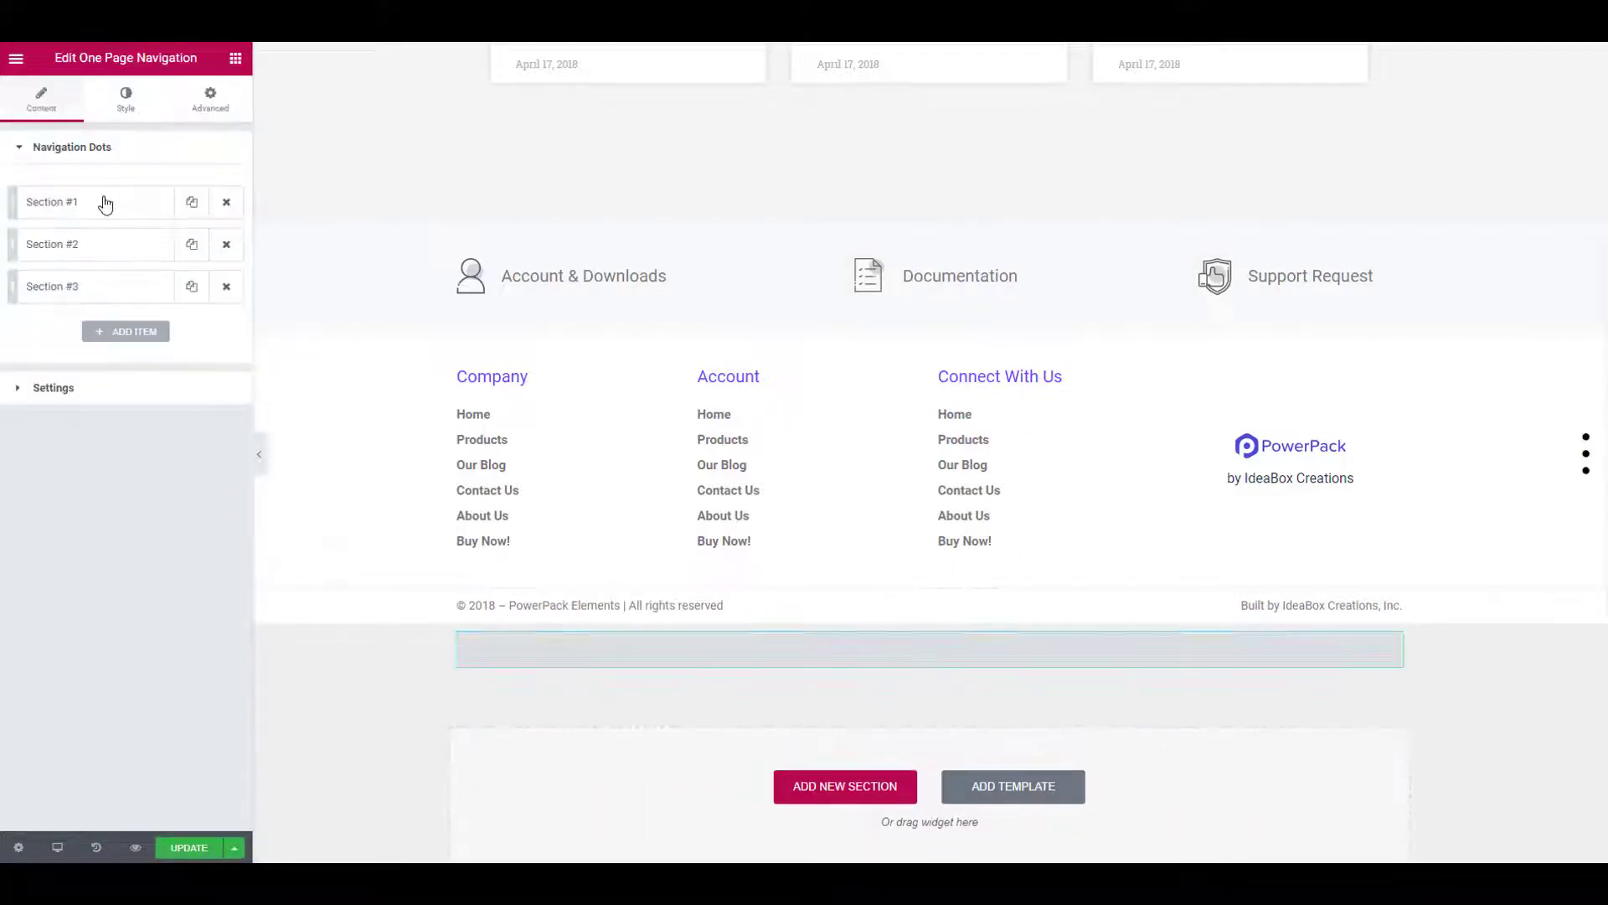
Step: Review the page's sections and add two more navigation dot items, removing the surplus one, so the list holds five
scroll(1005, 502, up, 4)
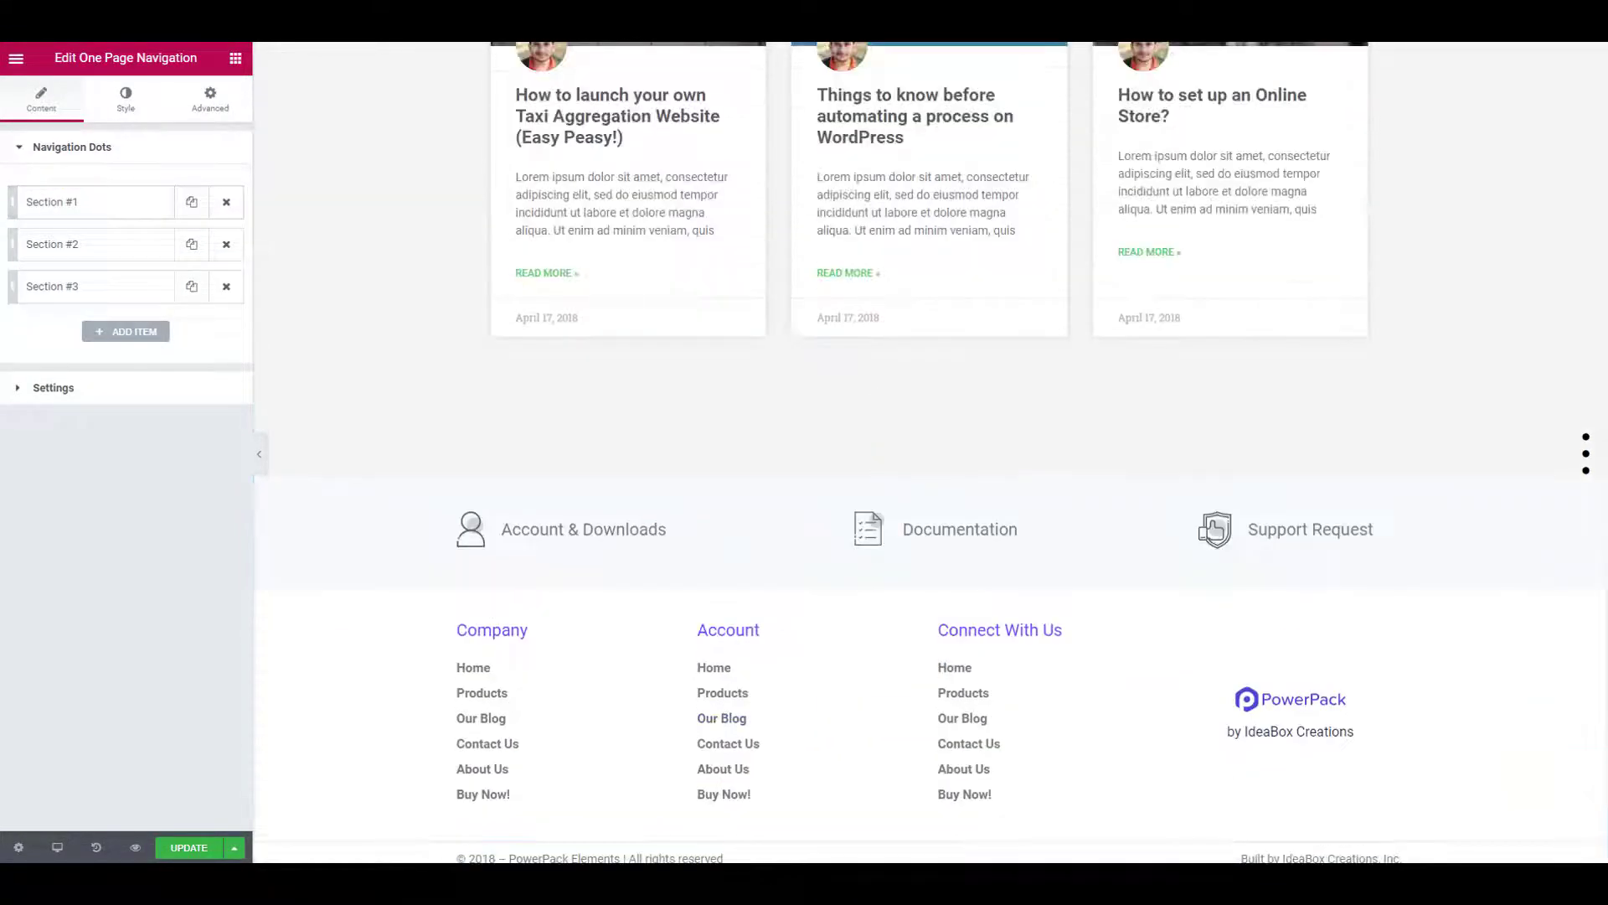
drag(1606, 687, 1569, 49)
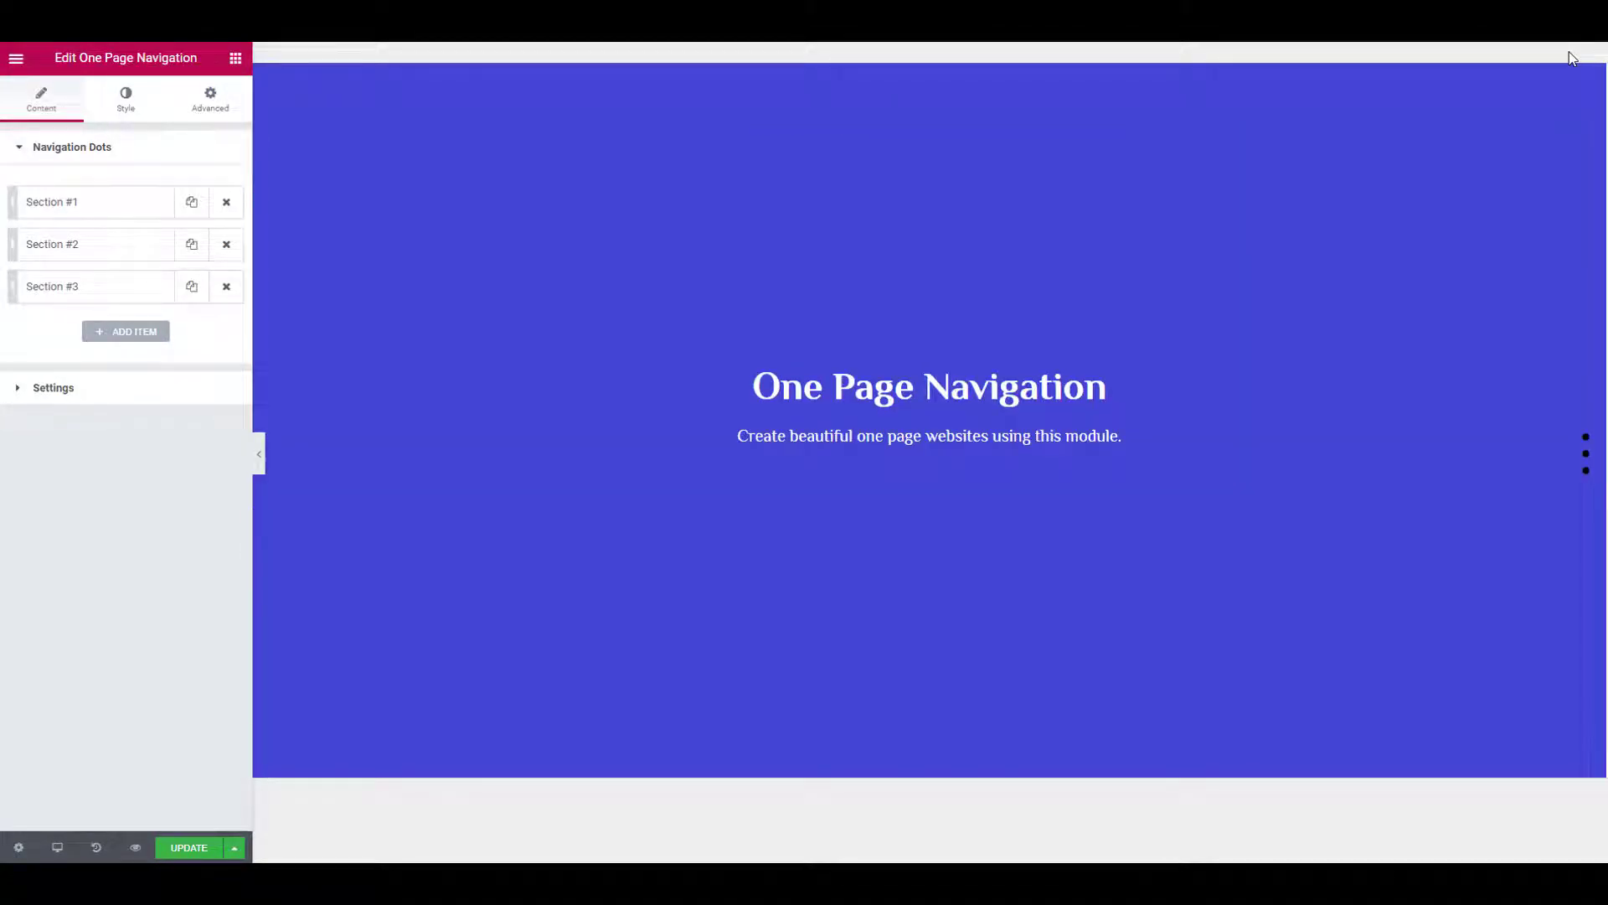
scroll(1576, 136, down, 12)
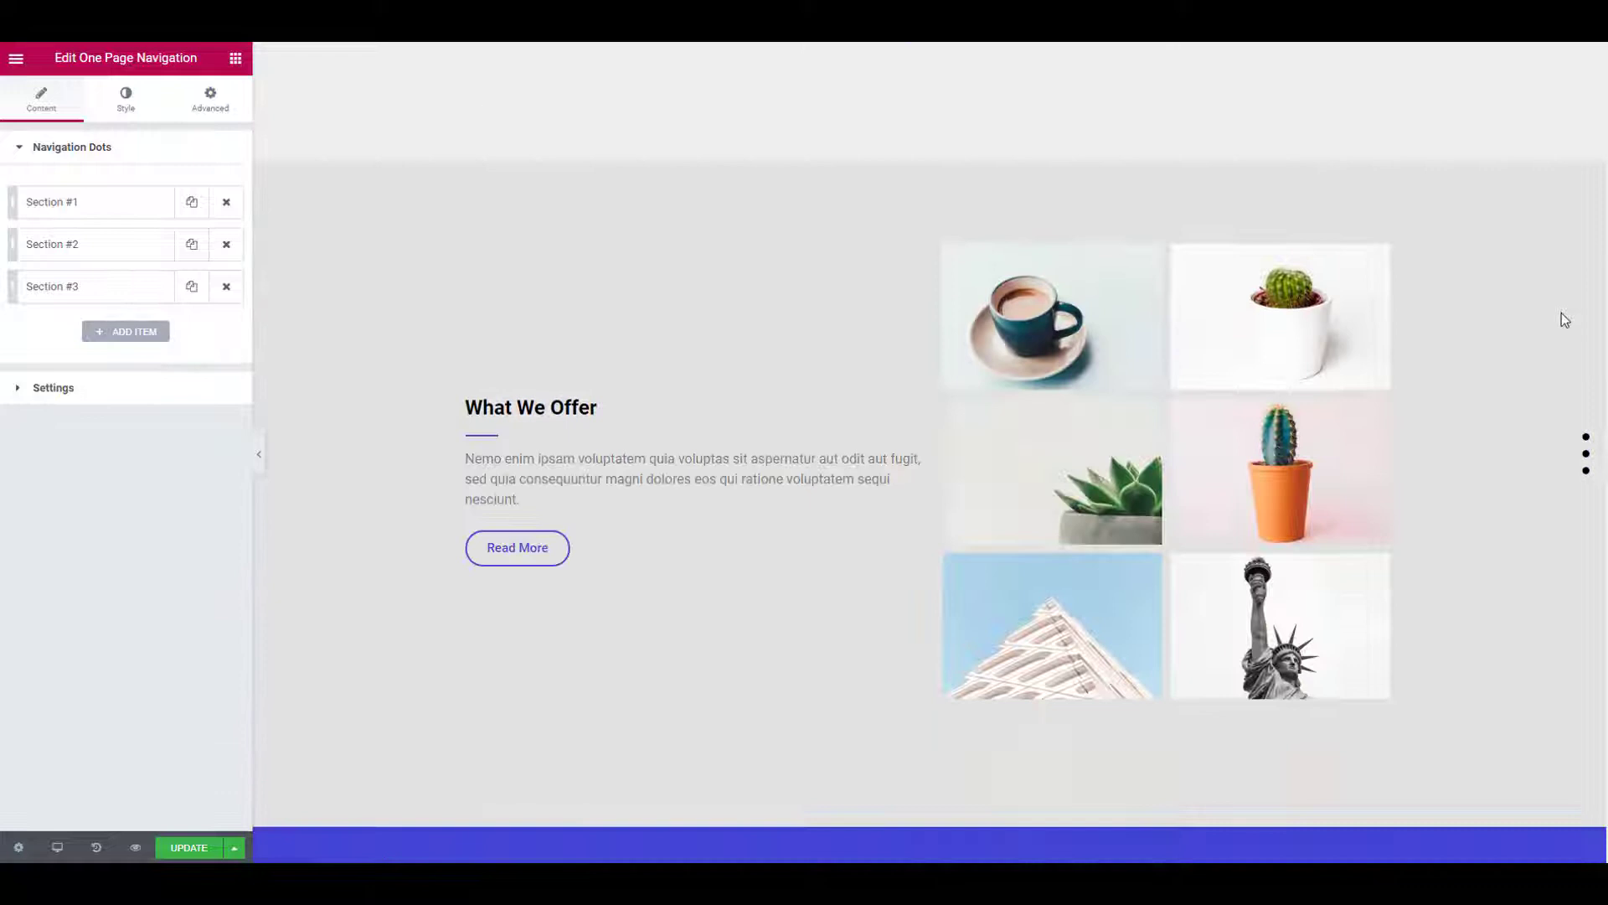
scroll(1541, 436, down, 12)
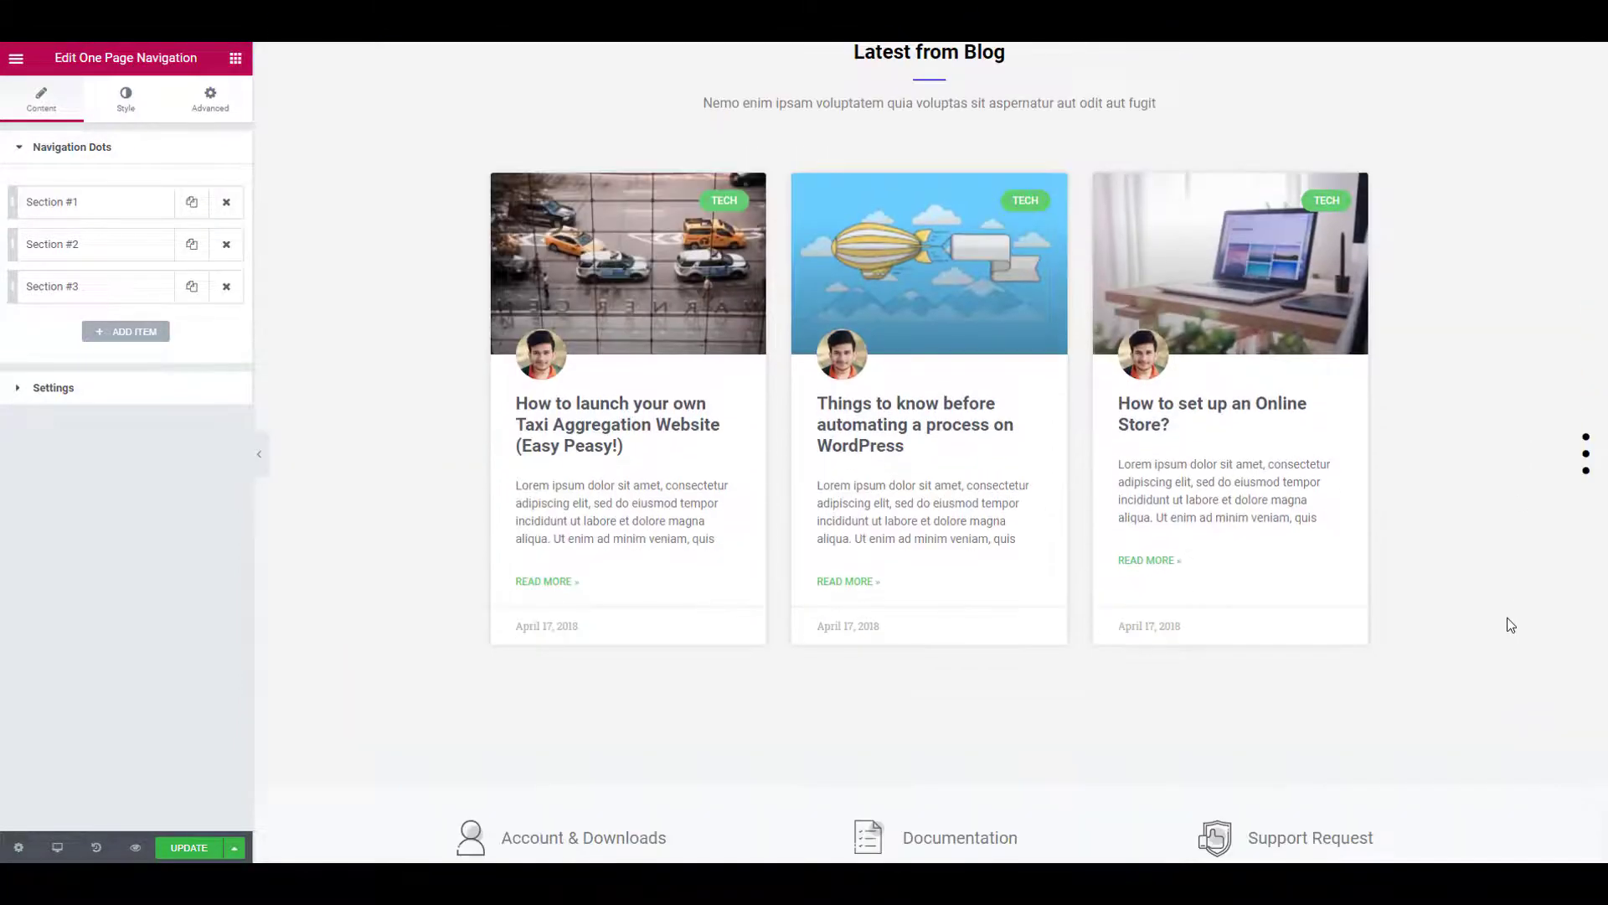
click(114, 333)
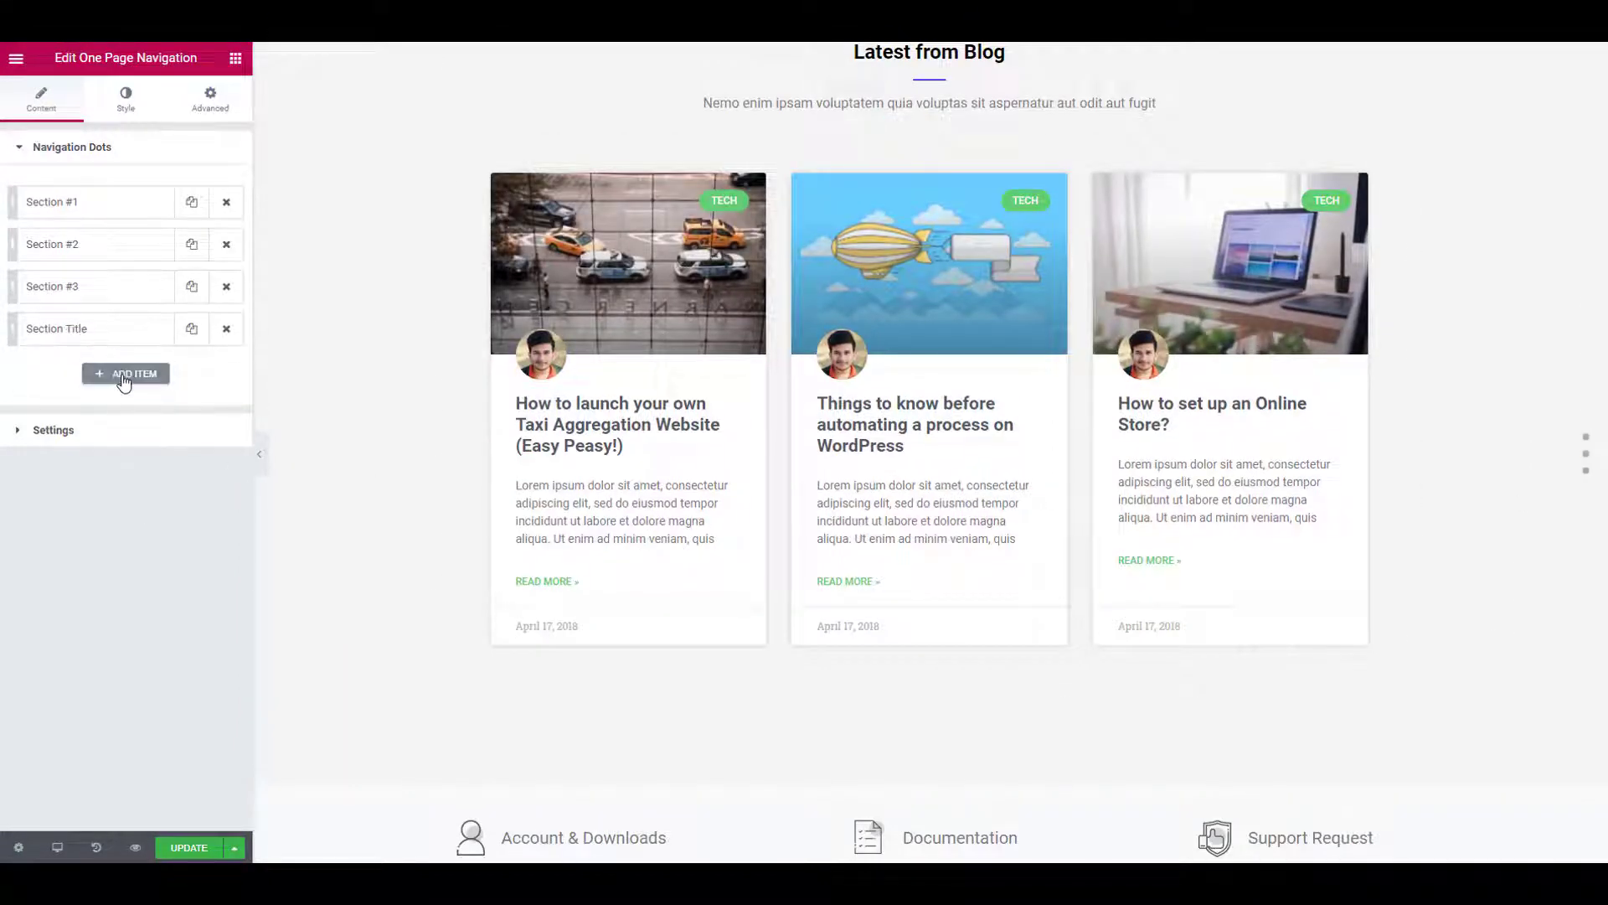
click(117, 374)
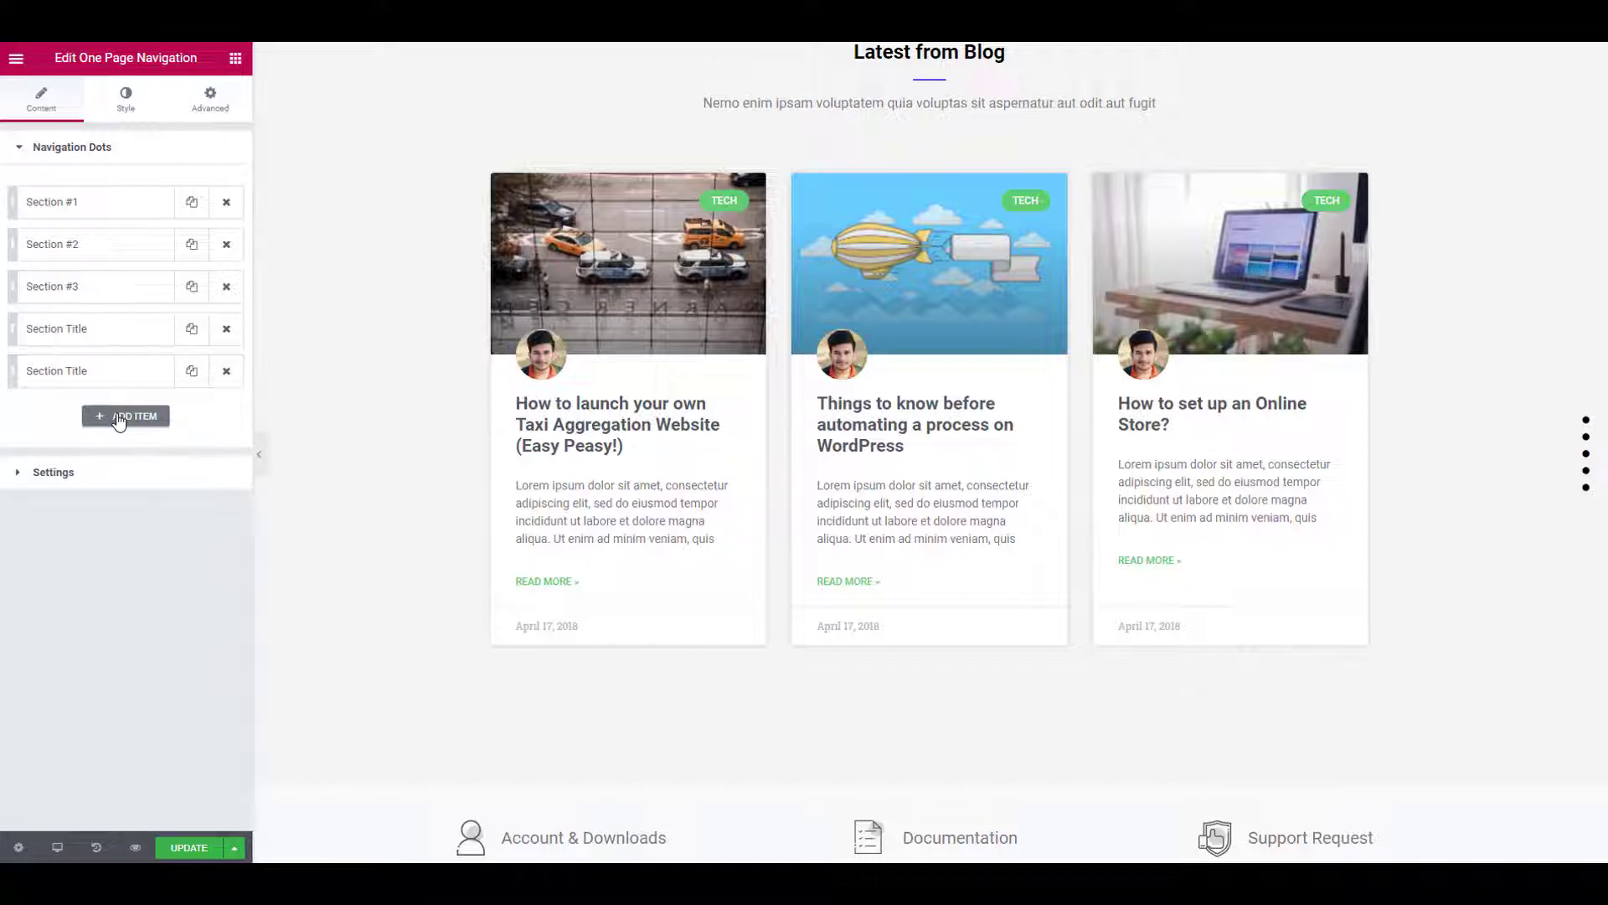
click(118, 417)
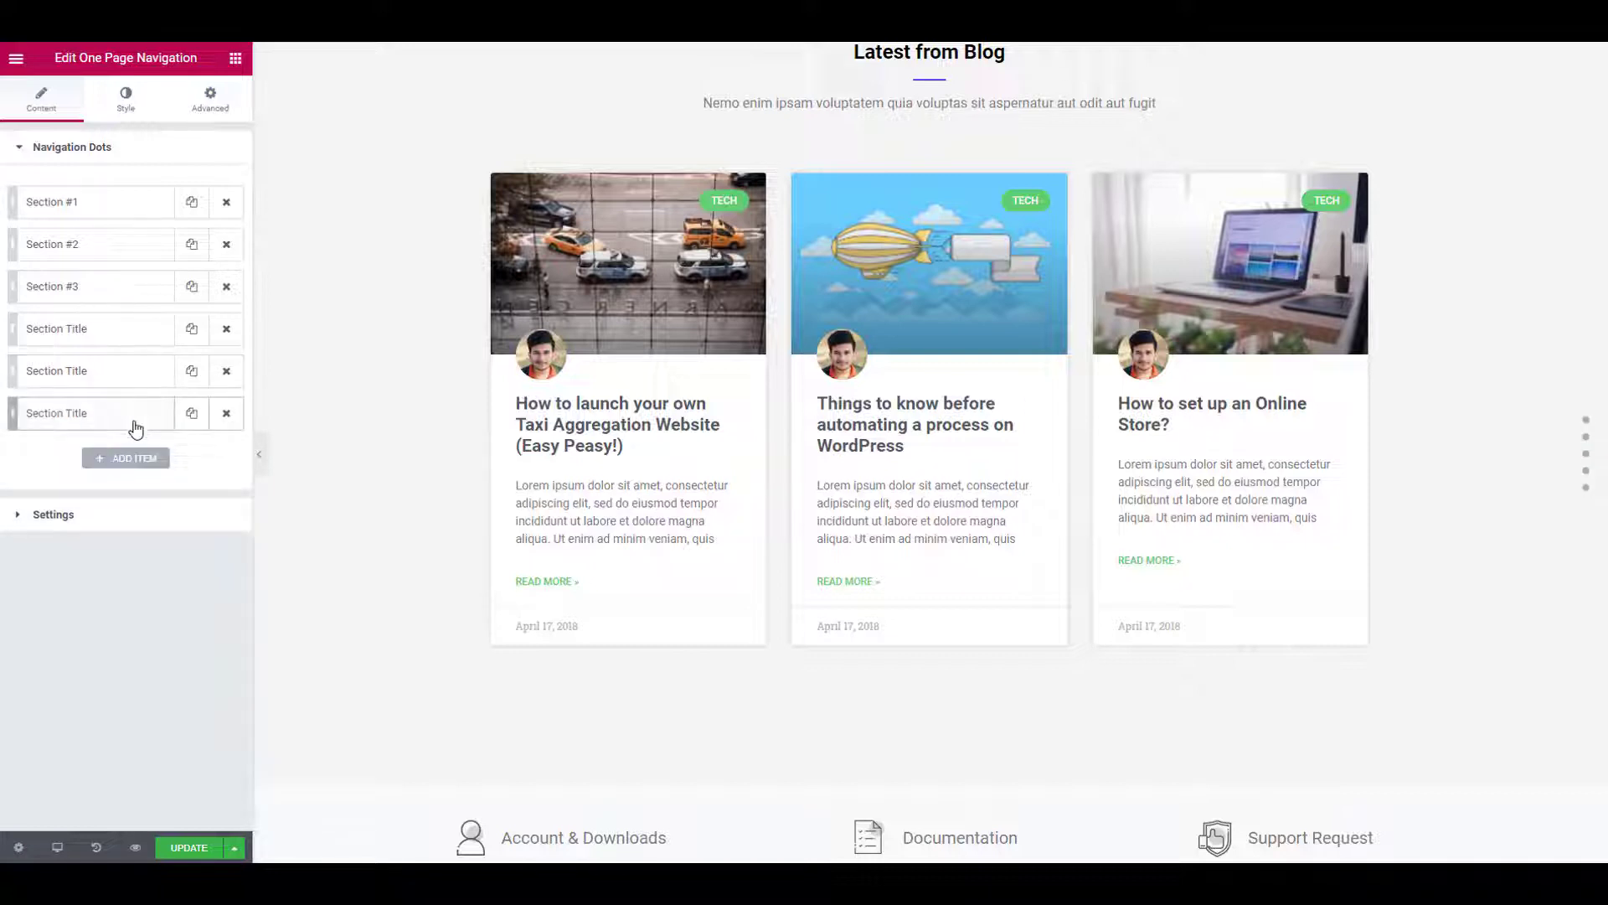
click(226, 414)
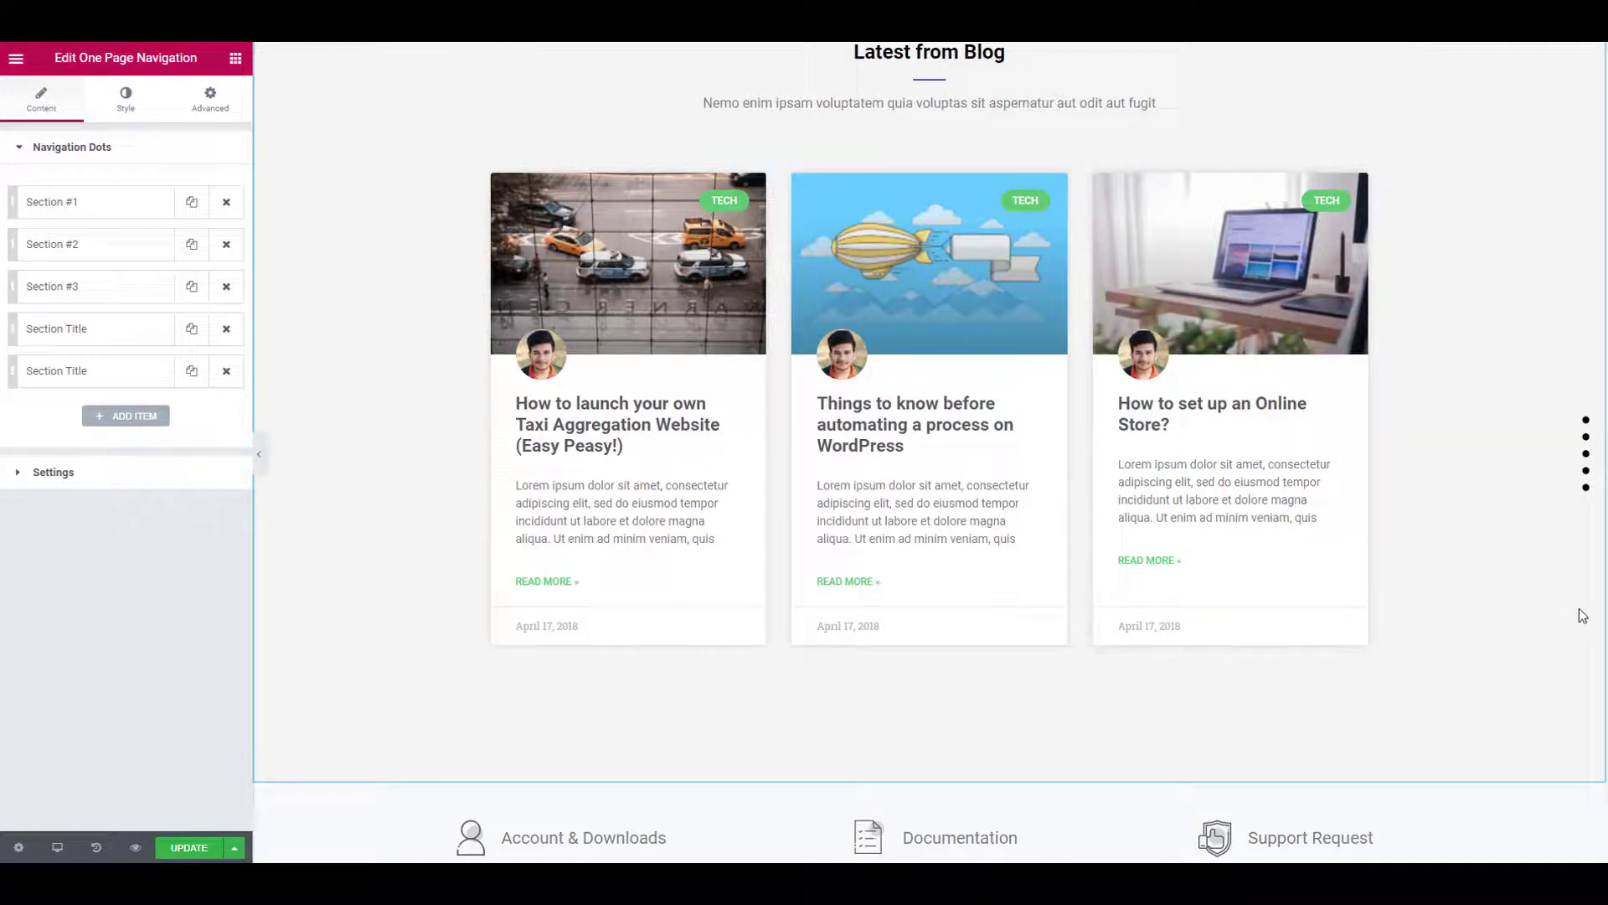
Step: Set the section title of the first navigation dot item to Hero
drag(1605, 545, 1579, 89)
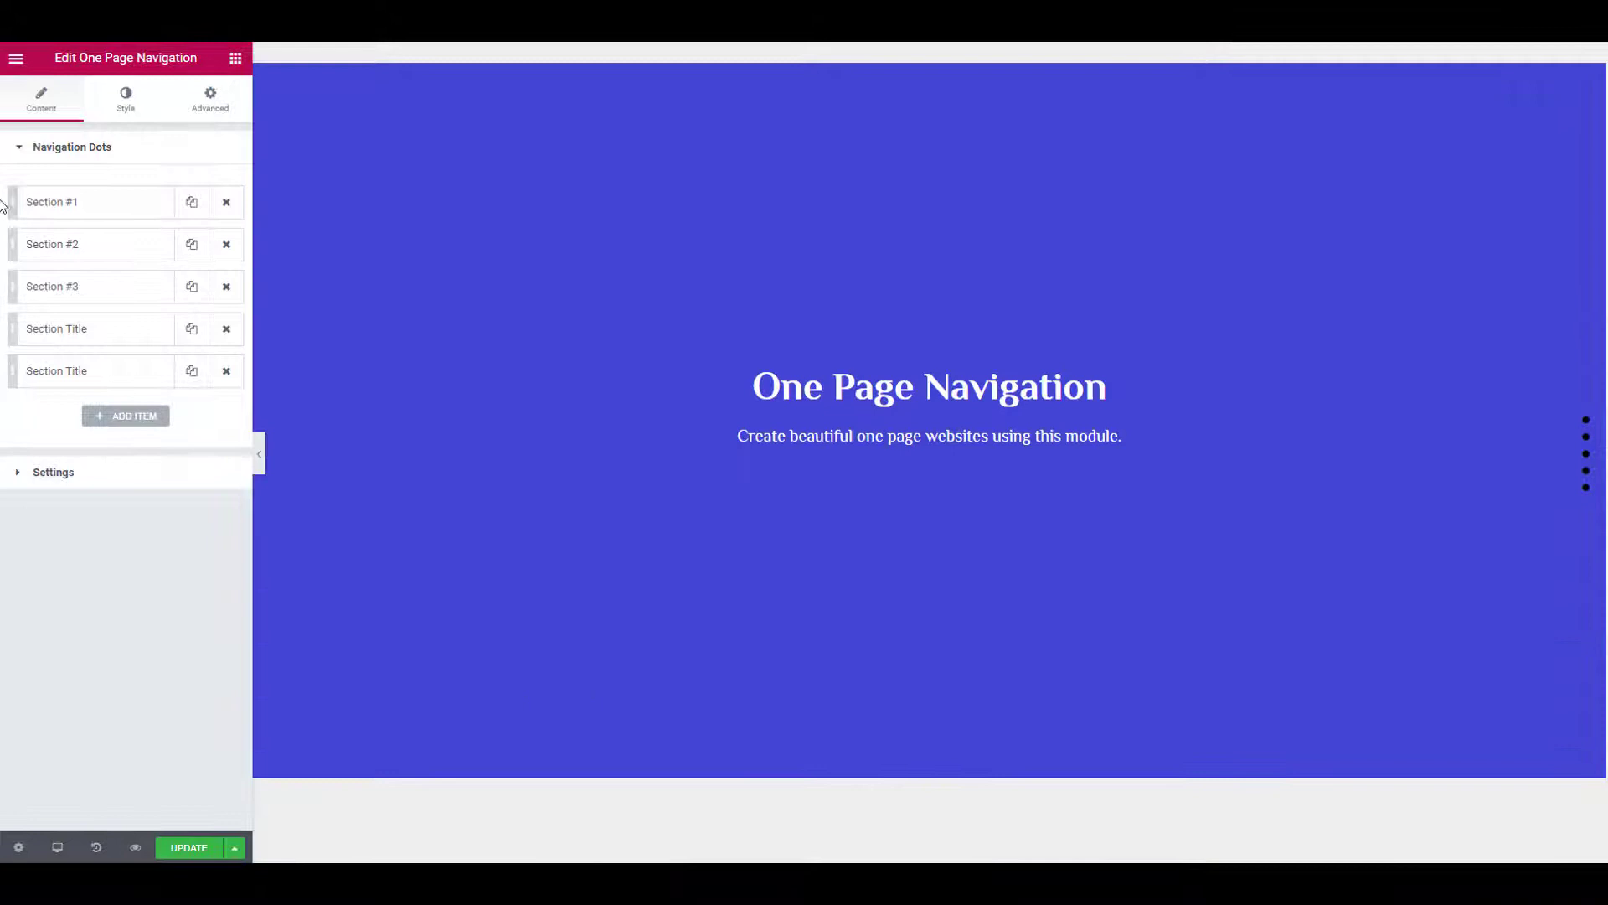
click(58, 204)
drag(177, 256, 67, 268)
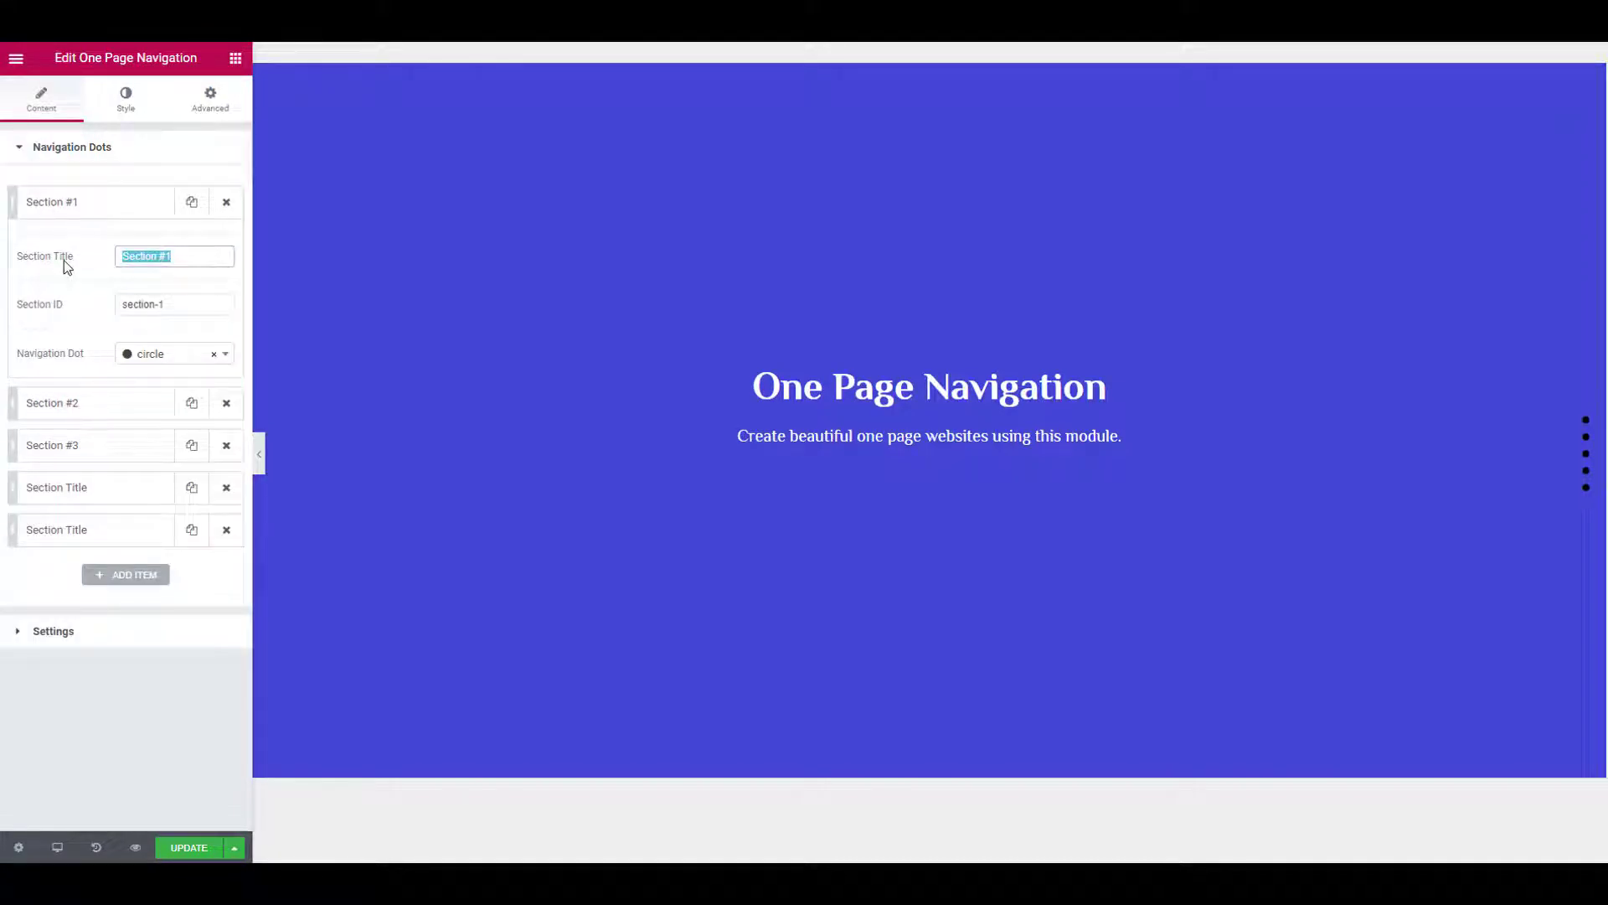
text(Hero)
Step: Copy the CSS ID "hero" from the advanced settings of the page's top blue section
drag(185, 300, 106, 312)
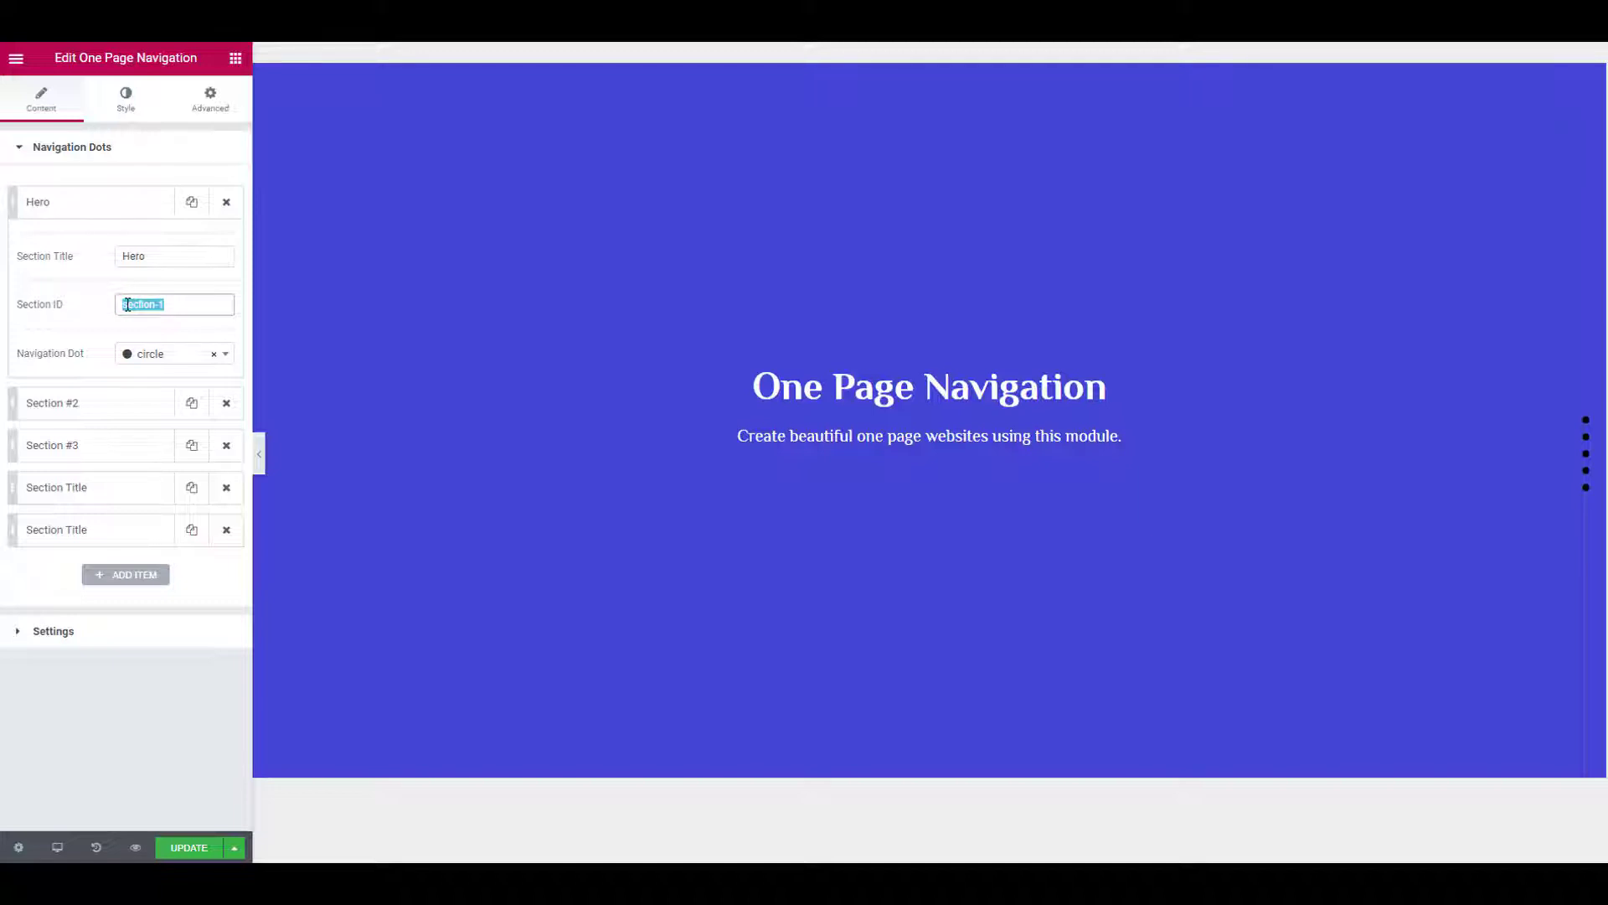
mouse_move(721, 272)
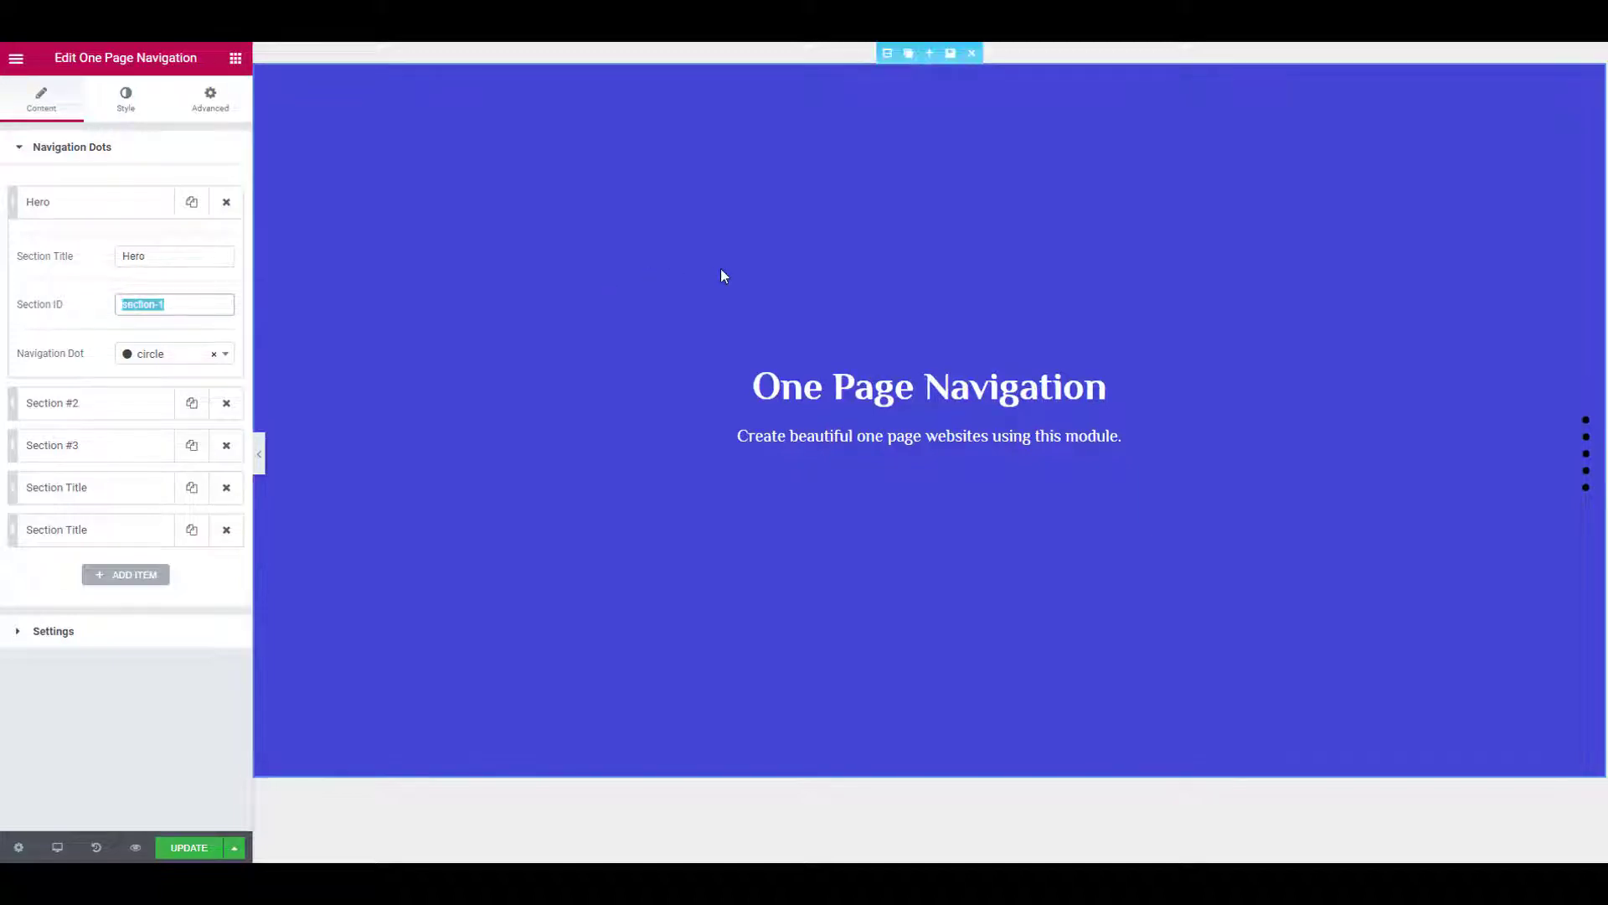
click(891, 57)
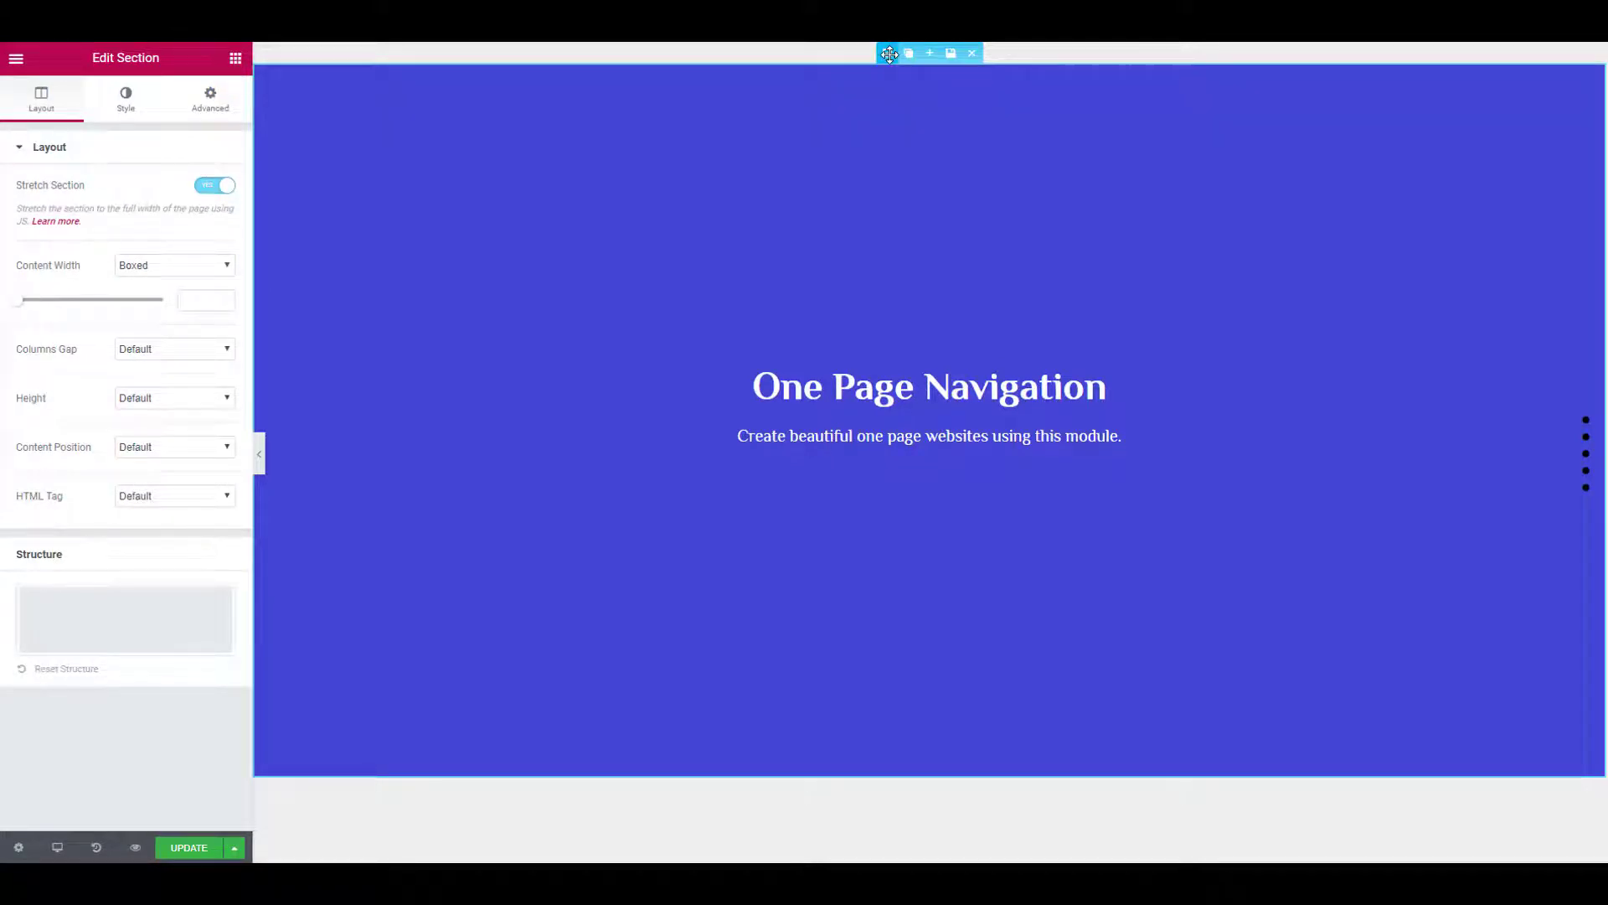
click(185, 118)
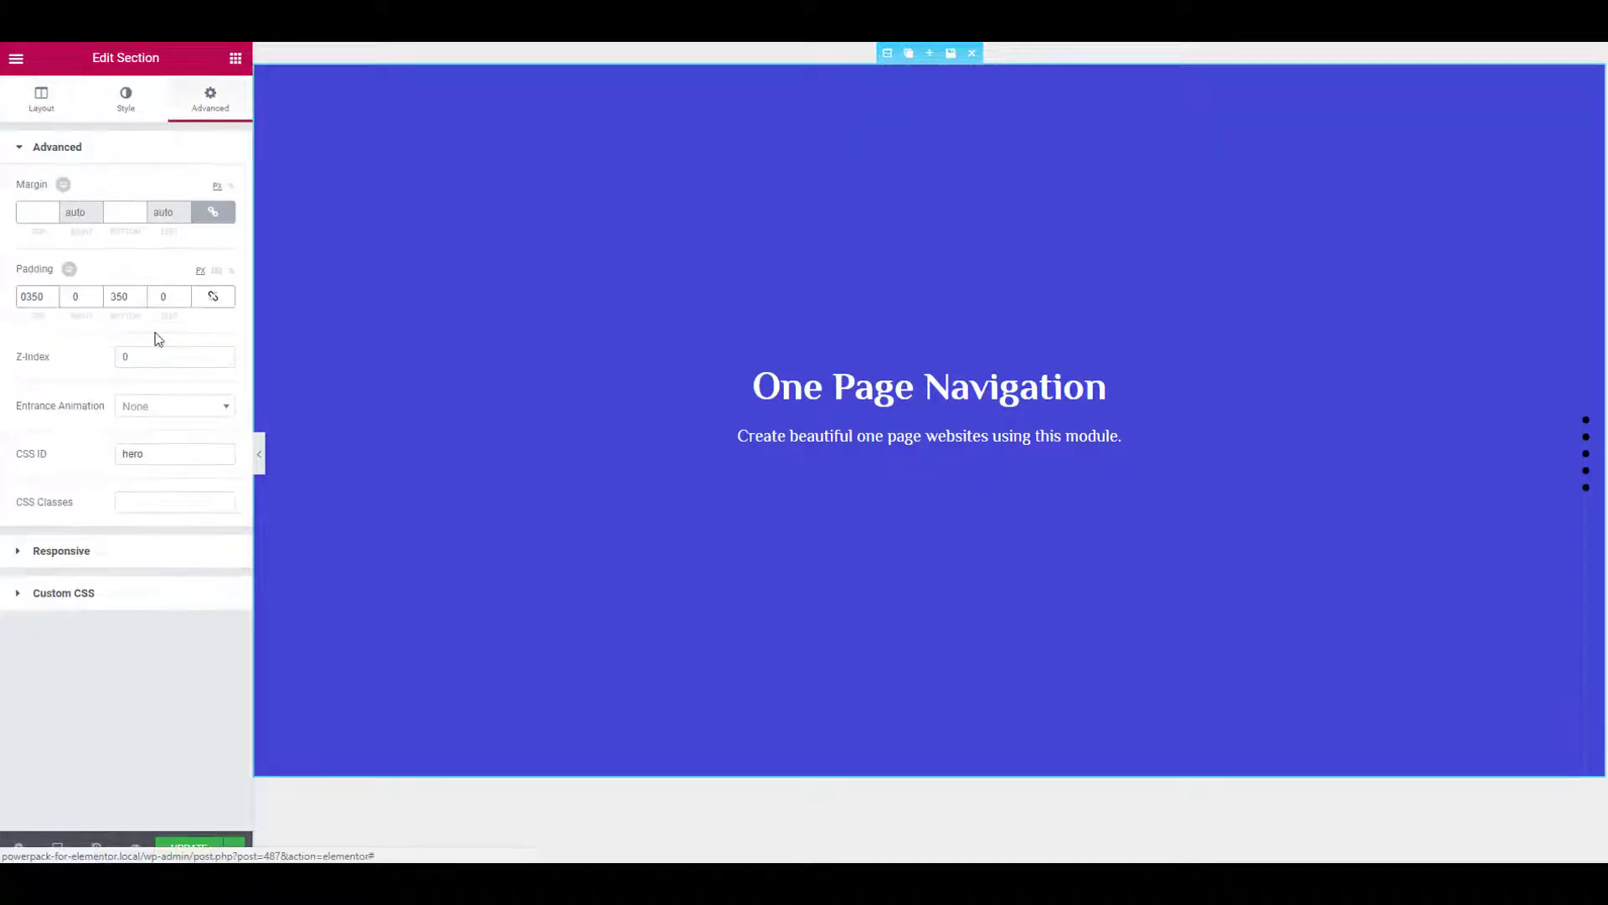
drag(161, 448, 102, 460)
key(ctrl+c)
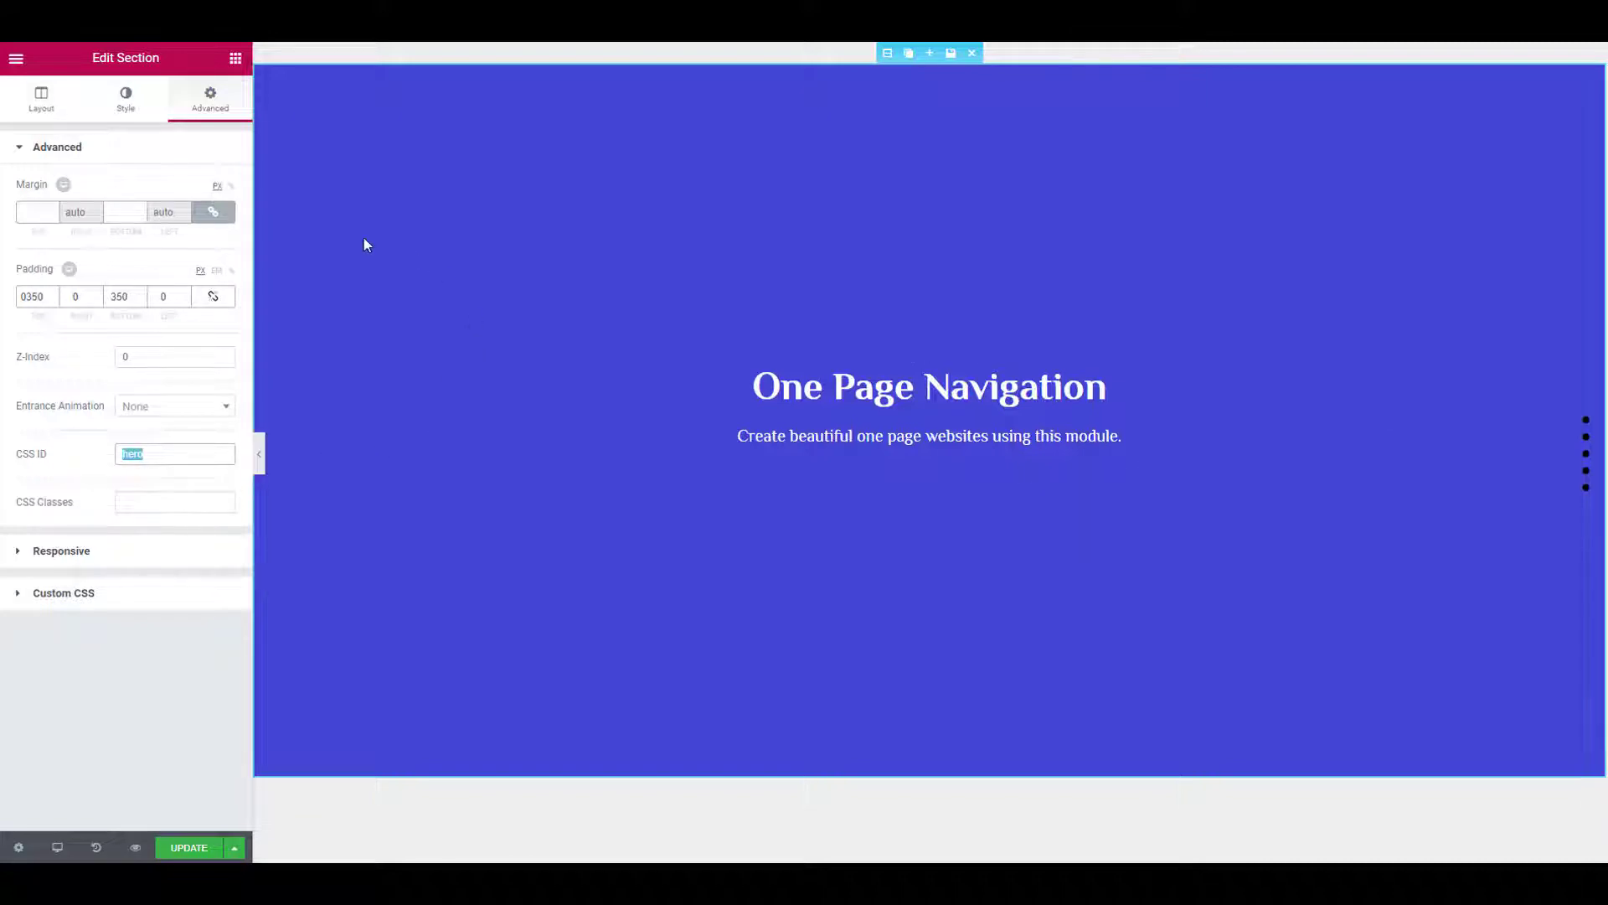
Step: Set the Hero navigation item's section ID to hero and its navigation dot to the home icon
drag(1606, 204, 1560, 820)
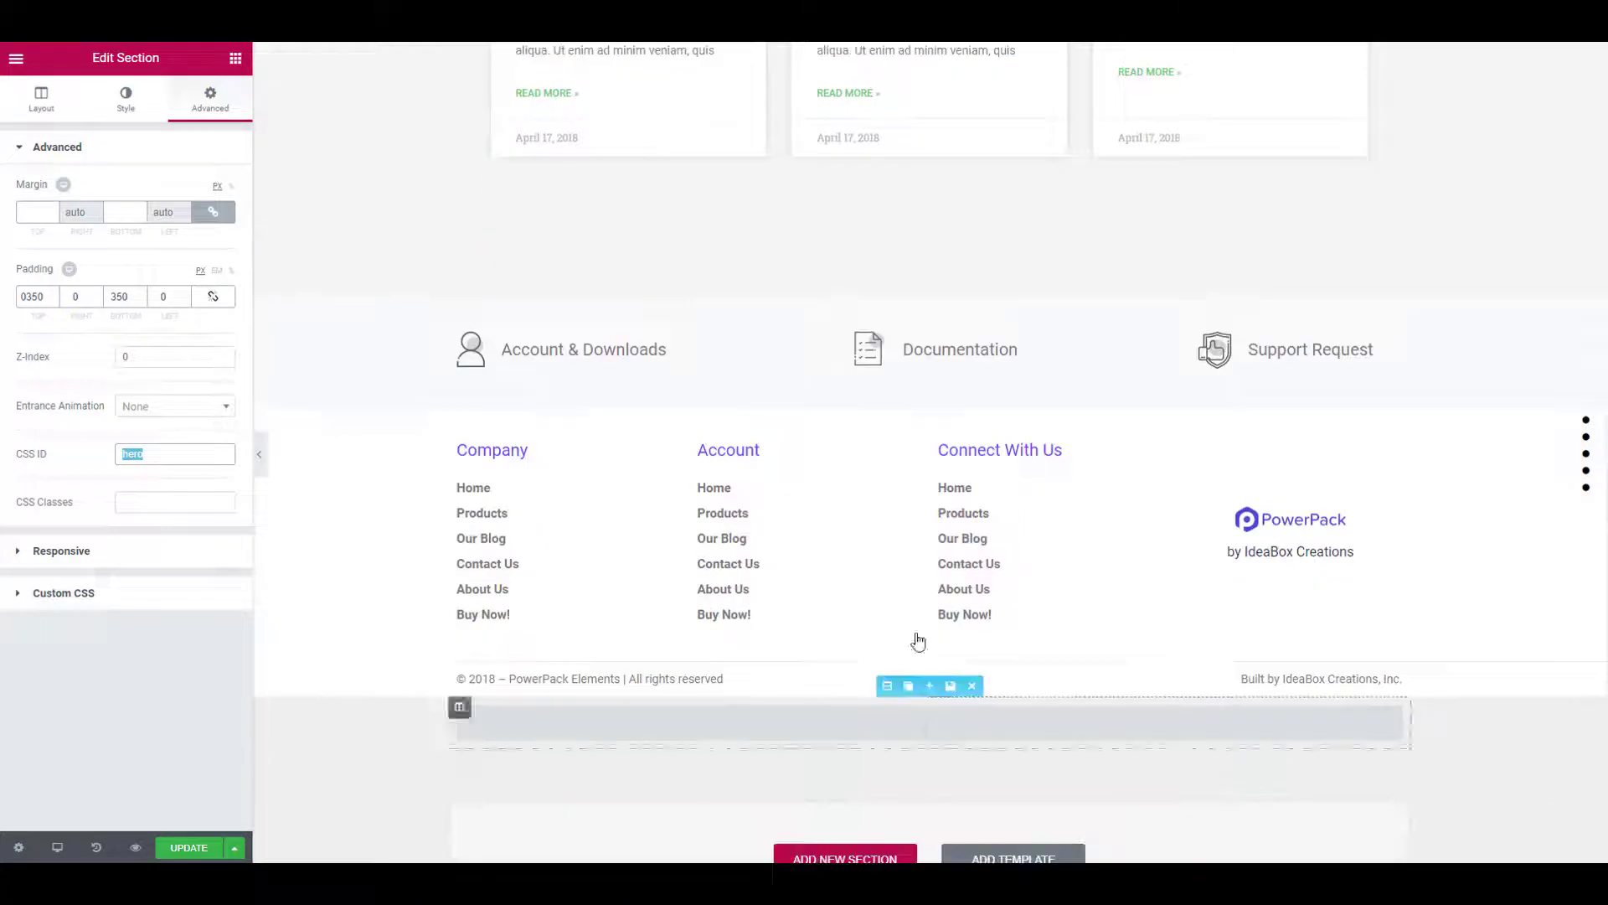
click(858, 725)
click(62, 211)
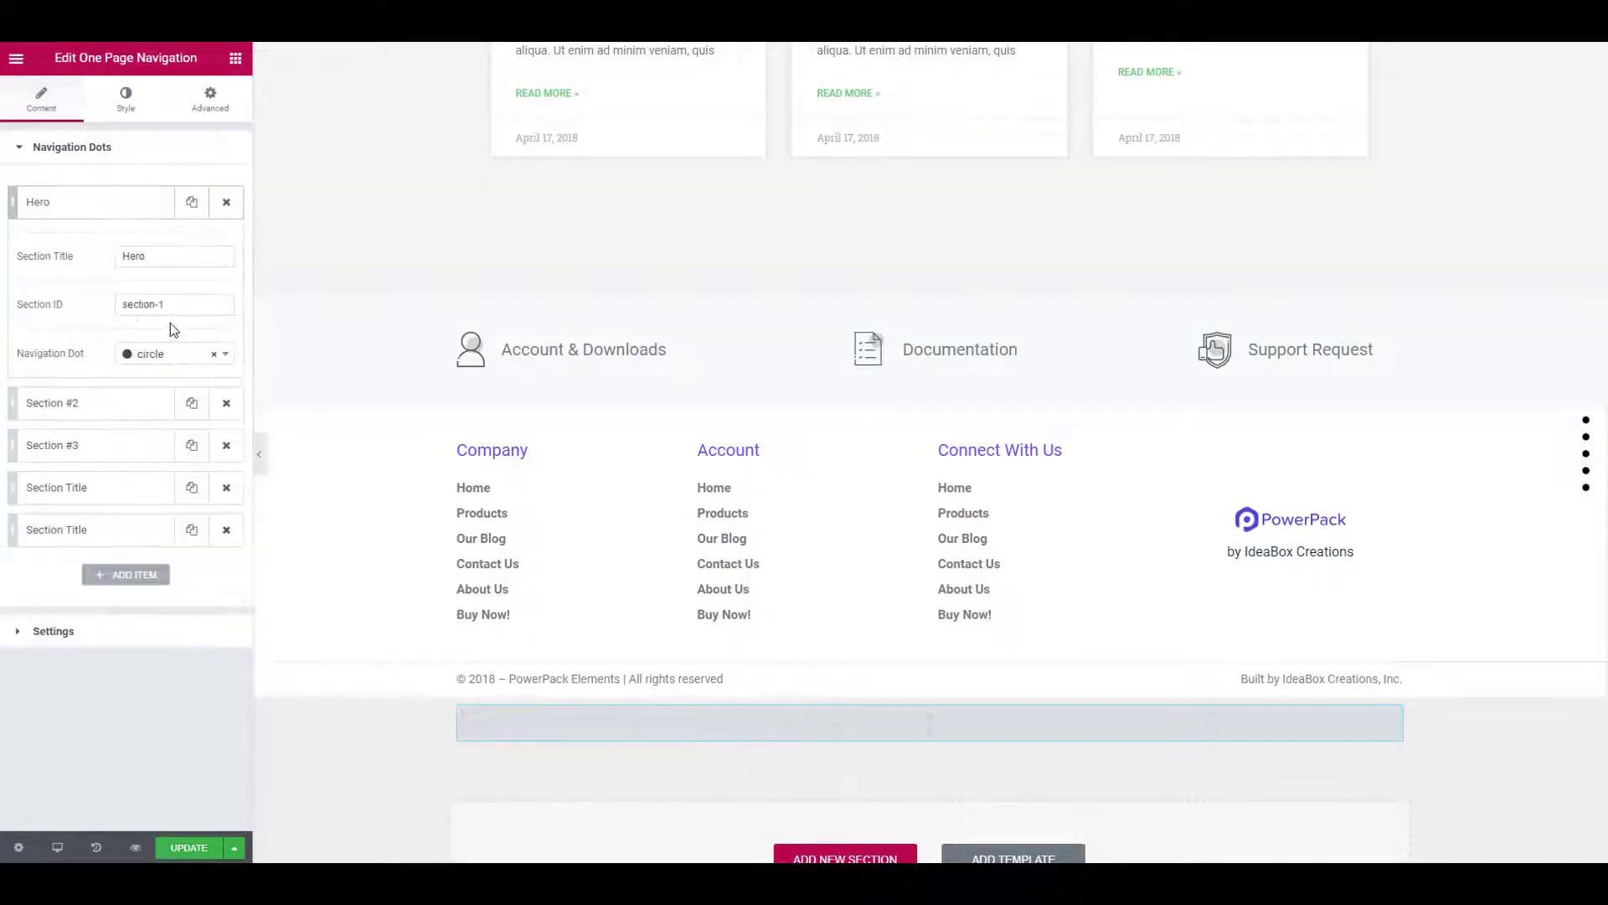
drag(171, 307, 57, 295)
key(ctrl+v)
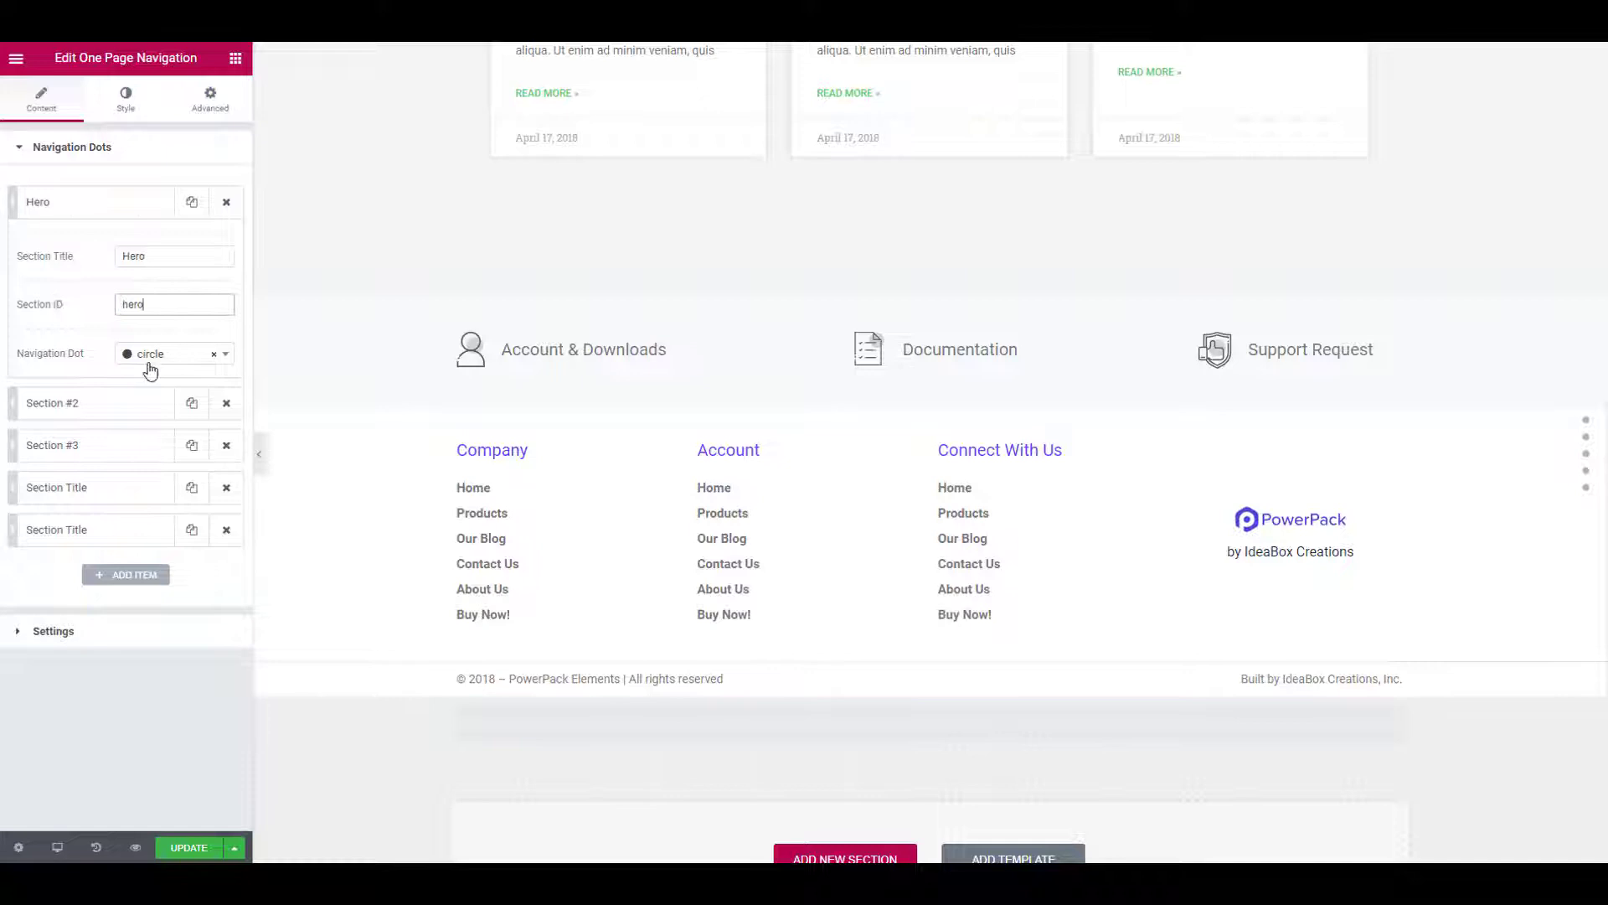
click(186, 355)
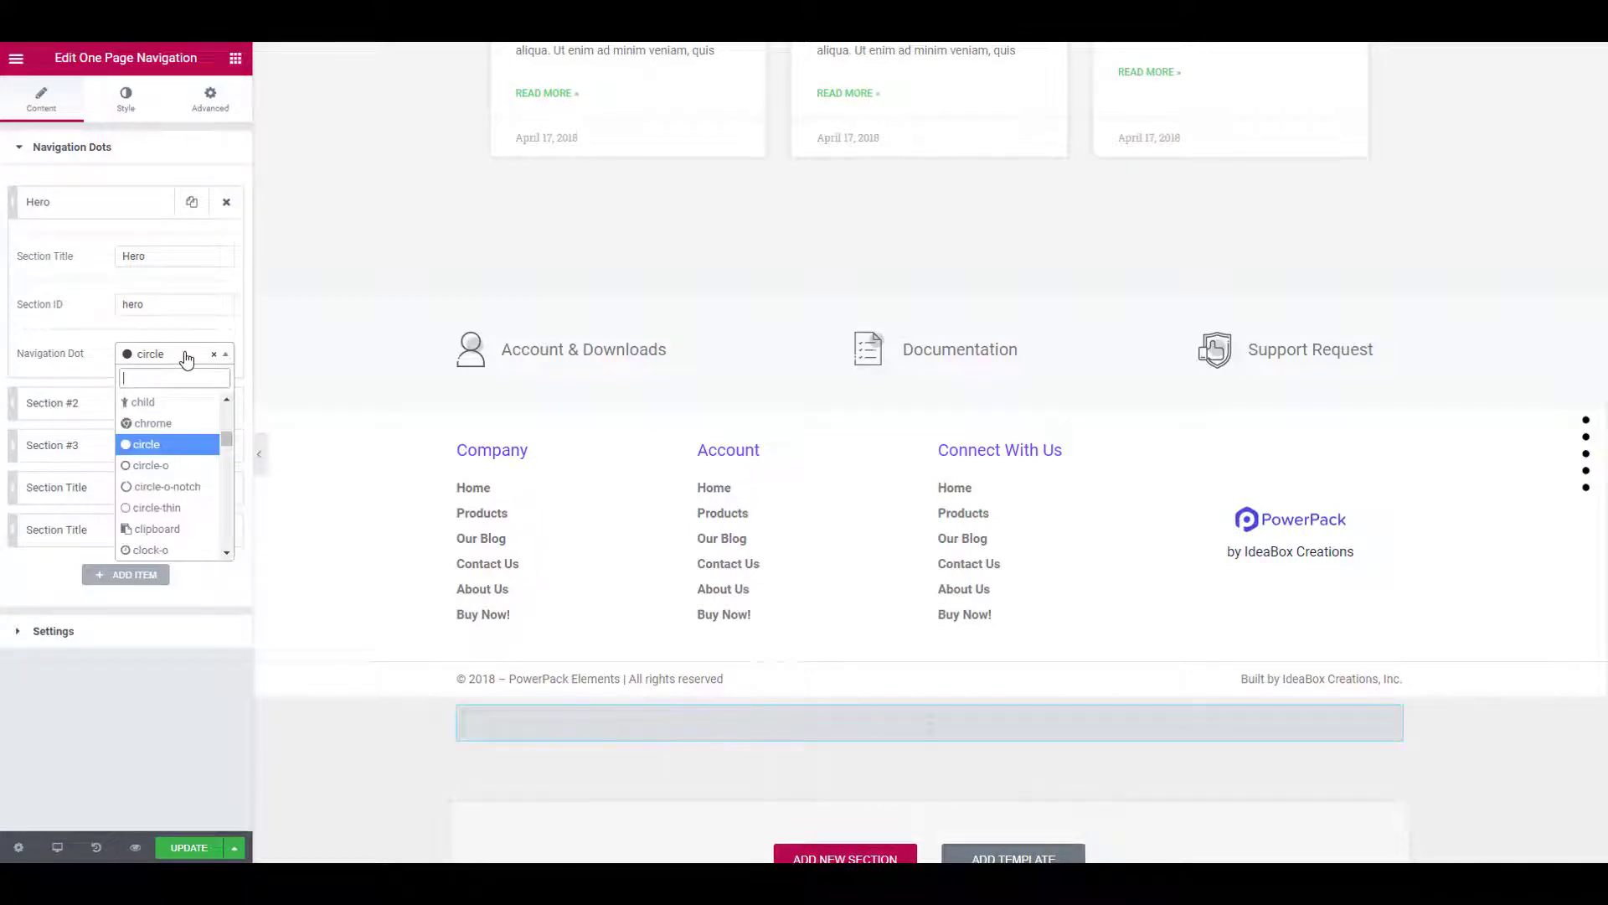
text(home)
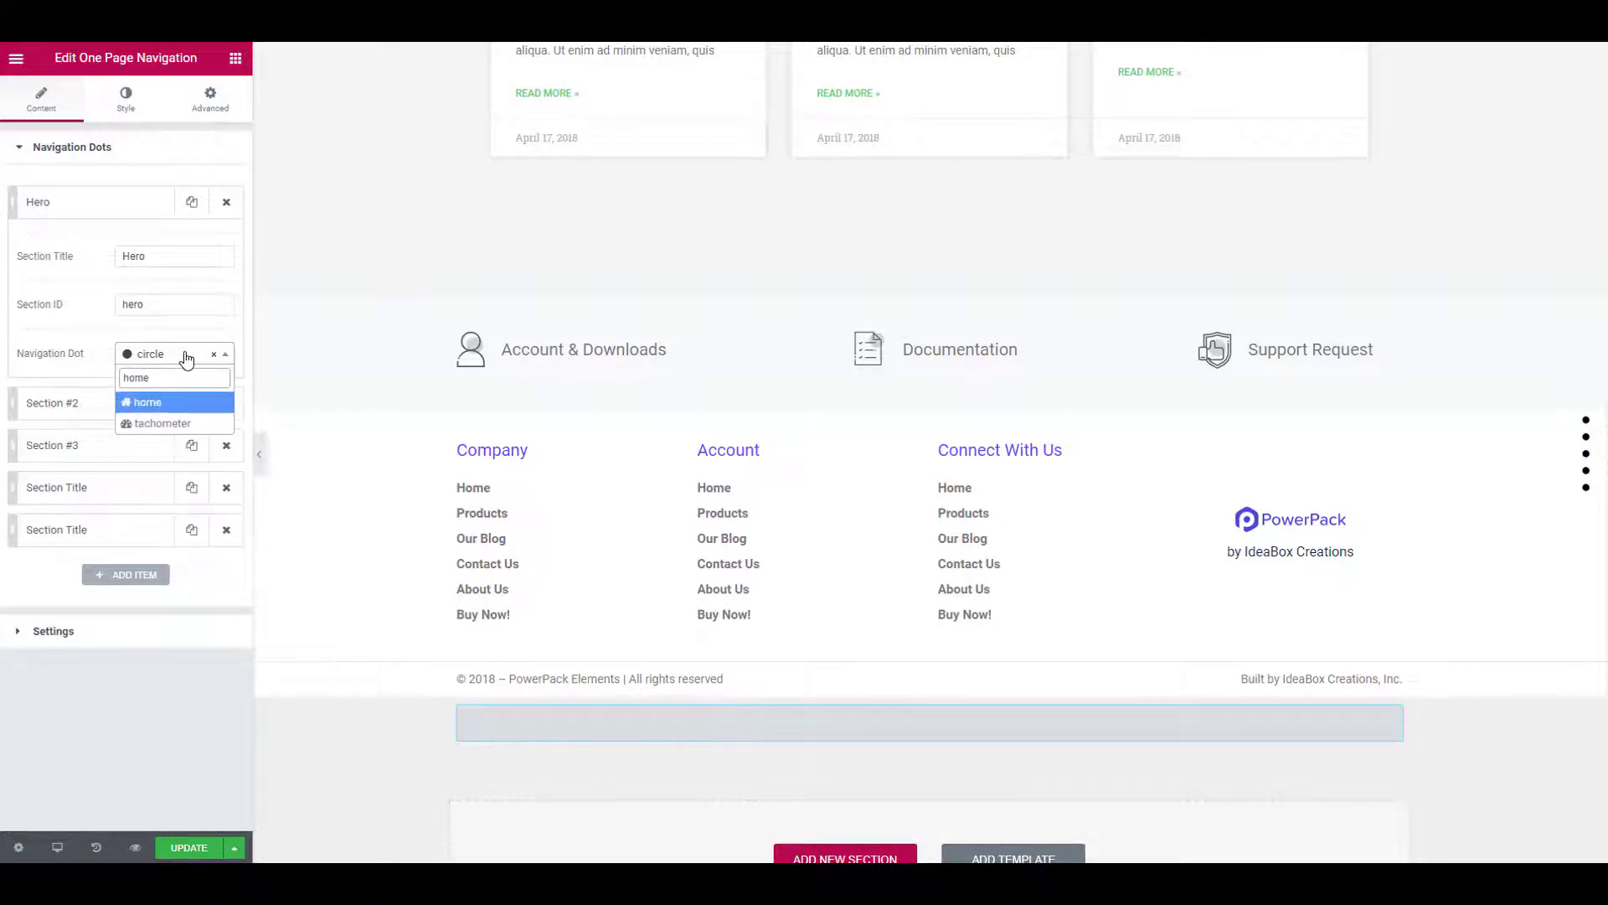
key(Return)
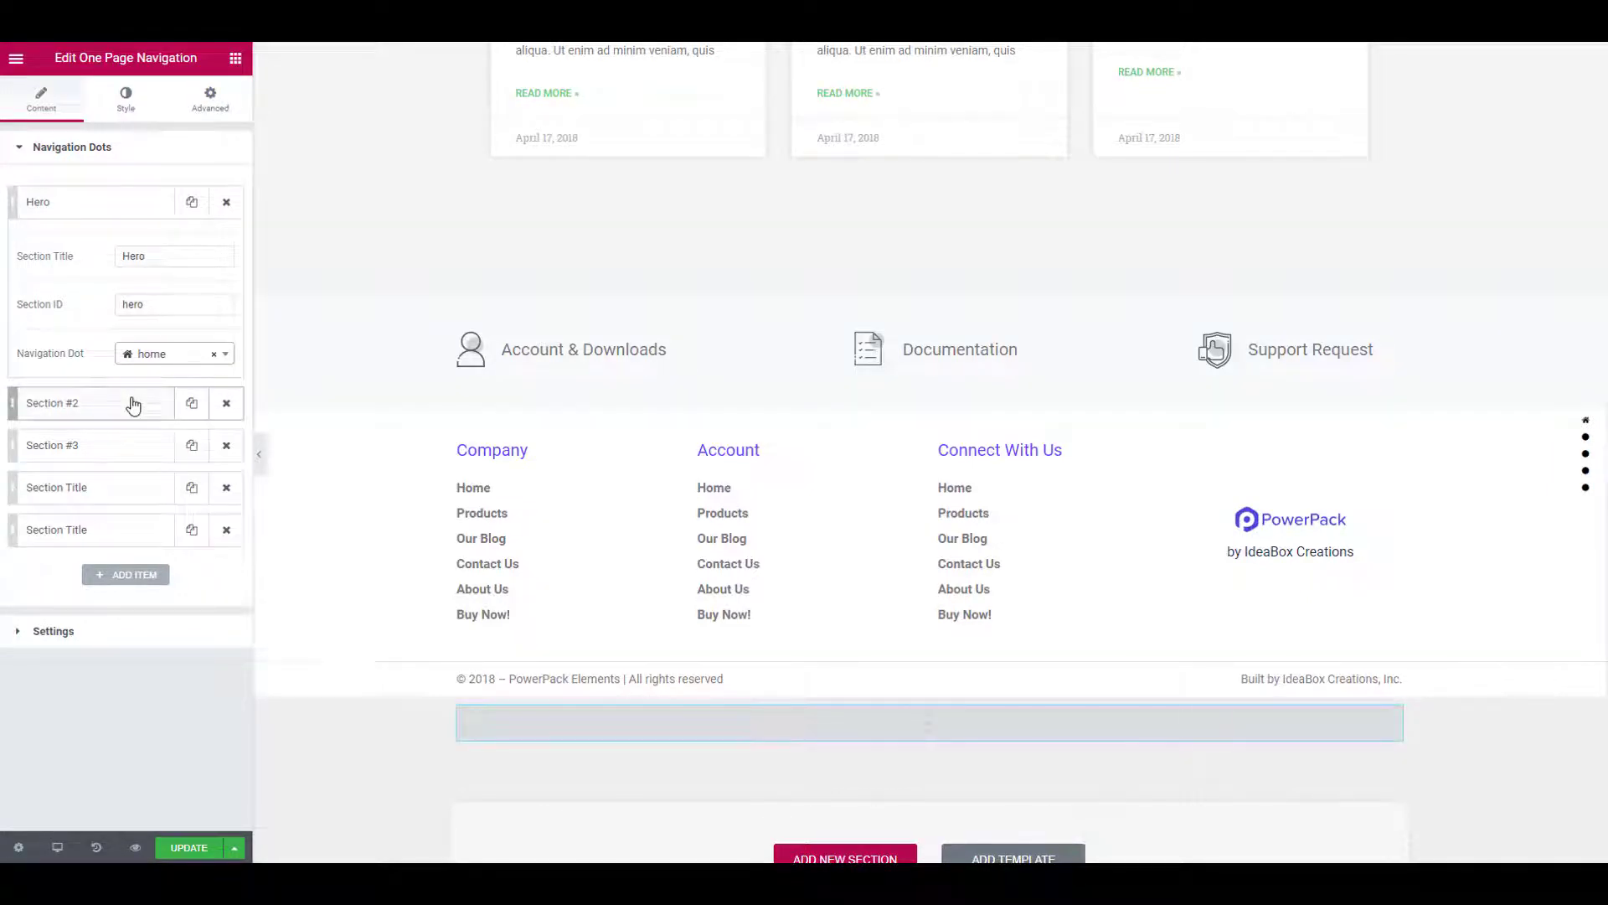
Step: Give the second navigation item the title Features, the section ID features and a different navigation dot icon
click(133, 406)
text(Features)
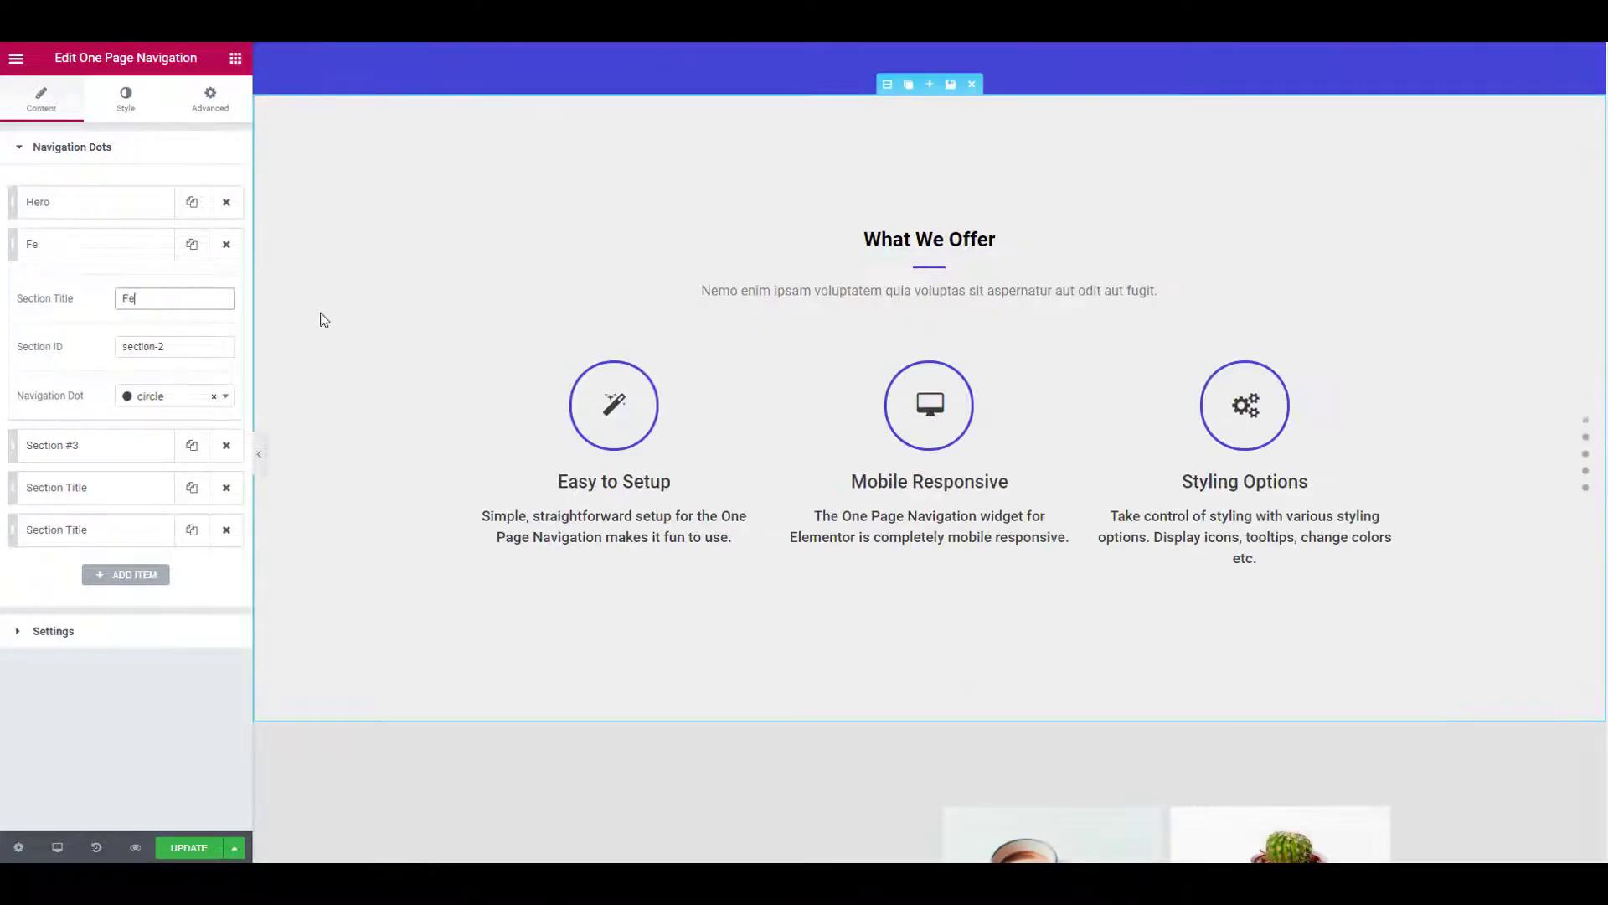
key(Tab)
text(features)
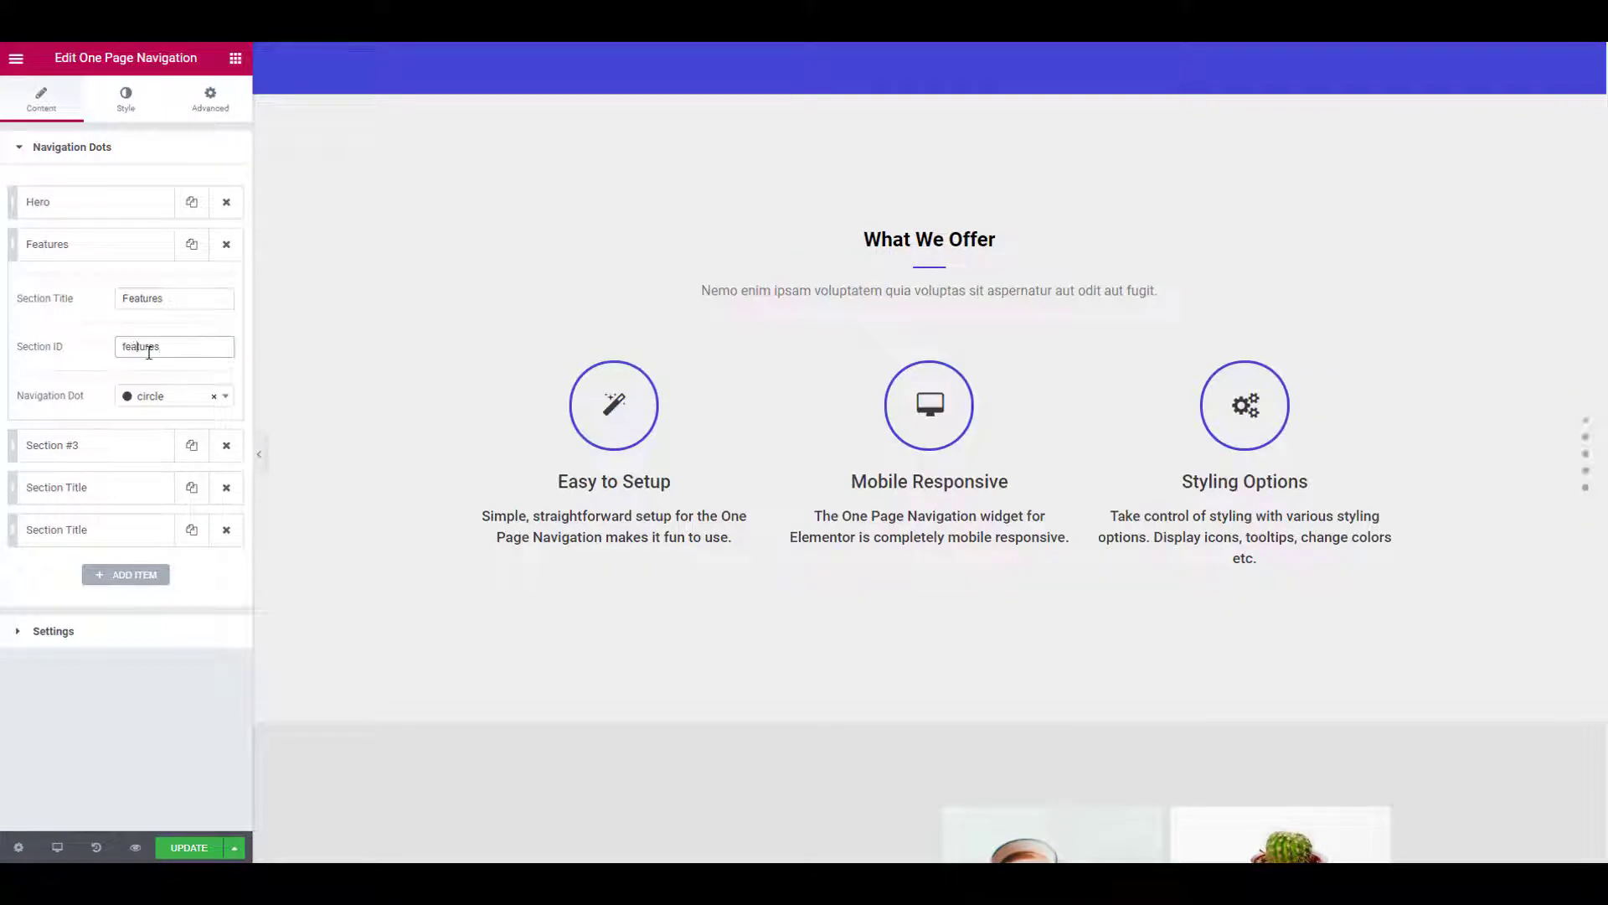
click(165, 411)
click(153, 440)
Step: Give the third navigation item the title Offer, the section ID third and the coffee icon as its navigation dot
click(150, 445)
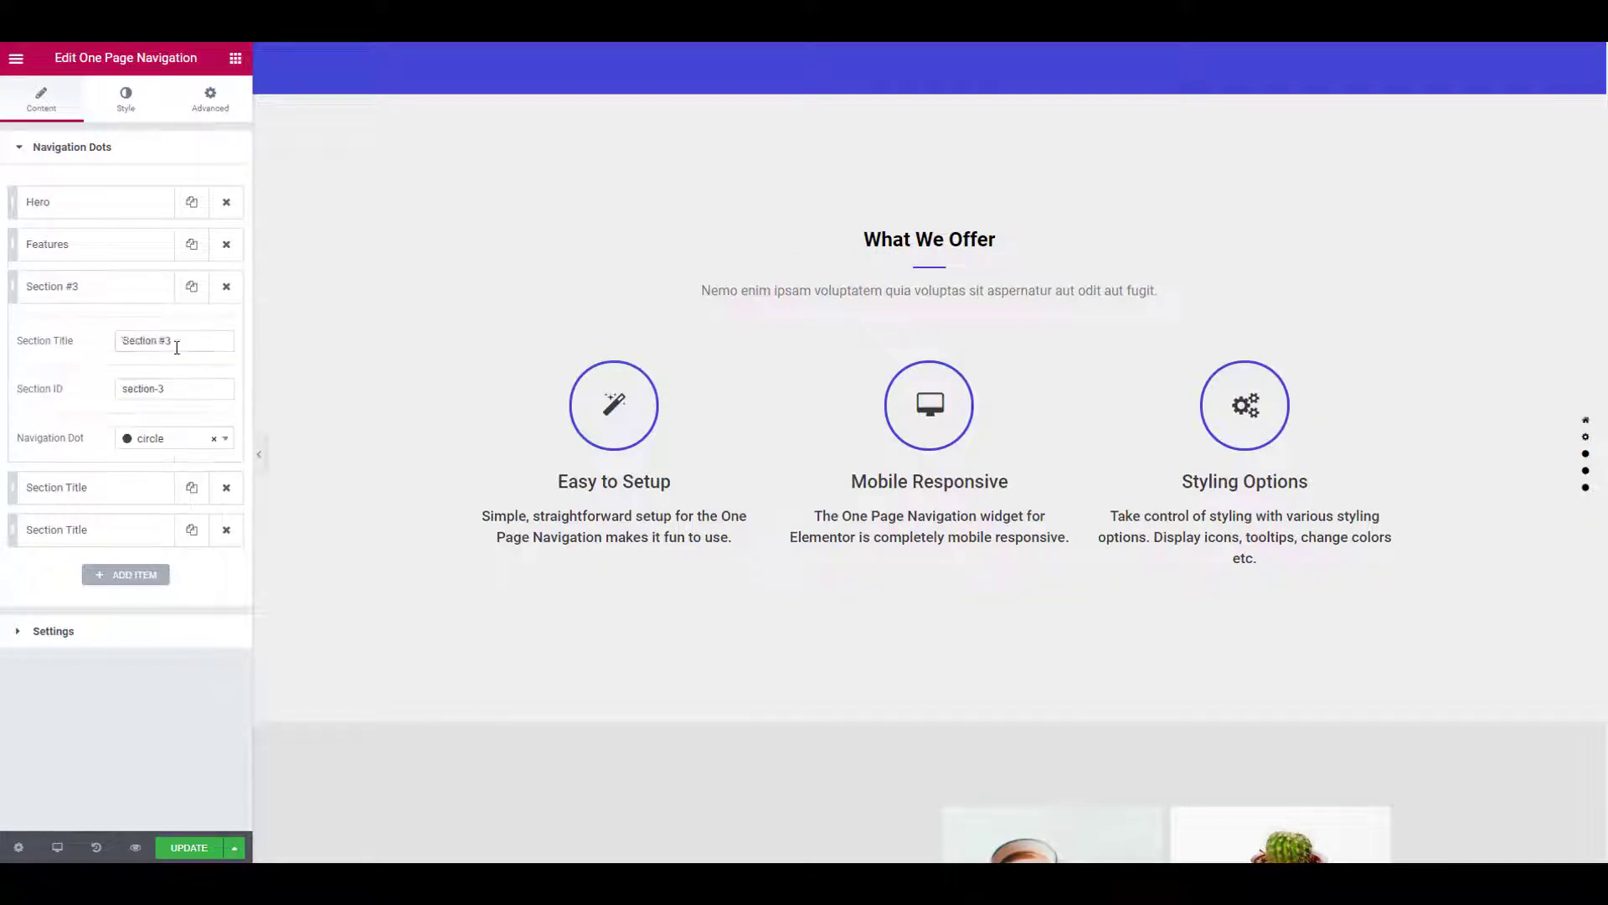
text(Offer)
key(Tab)
text(offer)
click(170, 437)
text(coff)
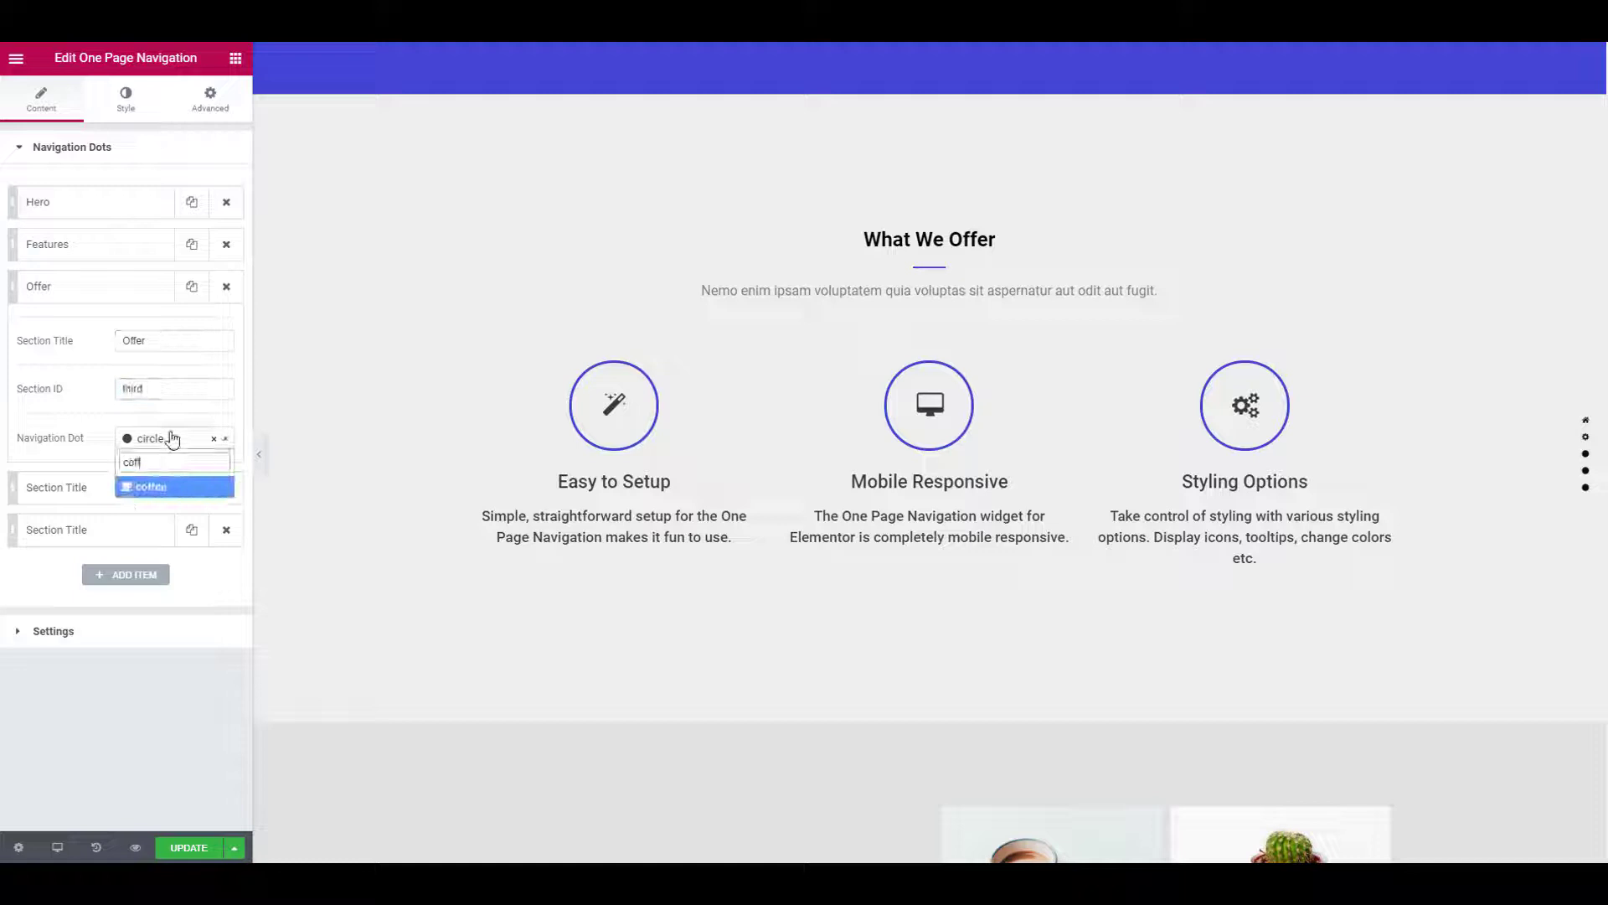
key(Return)
Step: Give the fourth navigation item the title Pricing, the section ID pricing and the dollar icon as its navigation dot
click(104, 486)
triple_click(151, 382)
text(Pricing)
click(160, 431)
text(pricing)
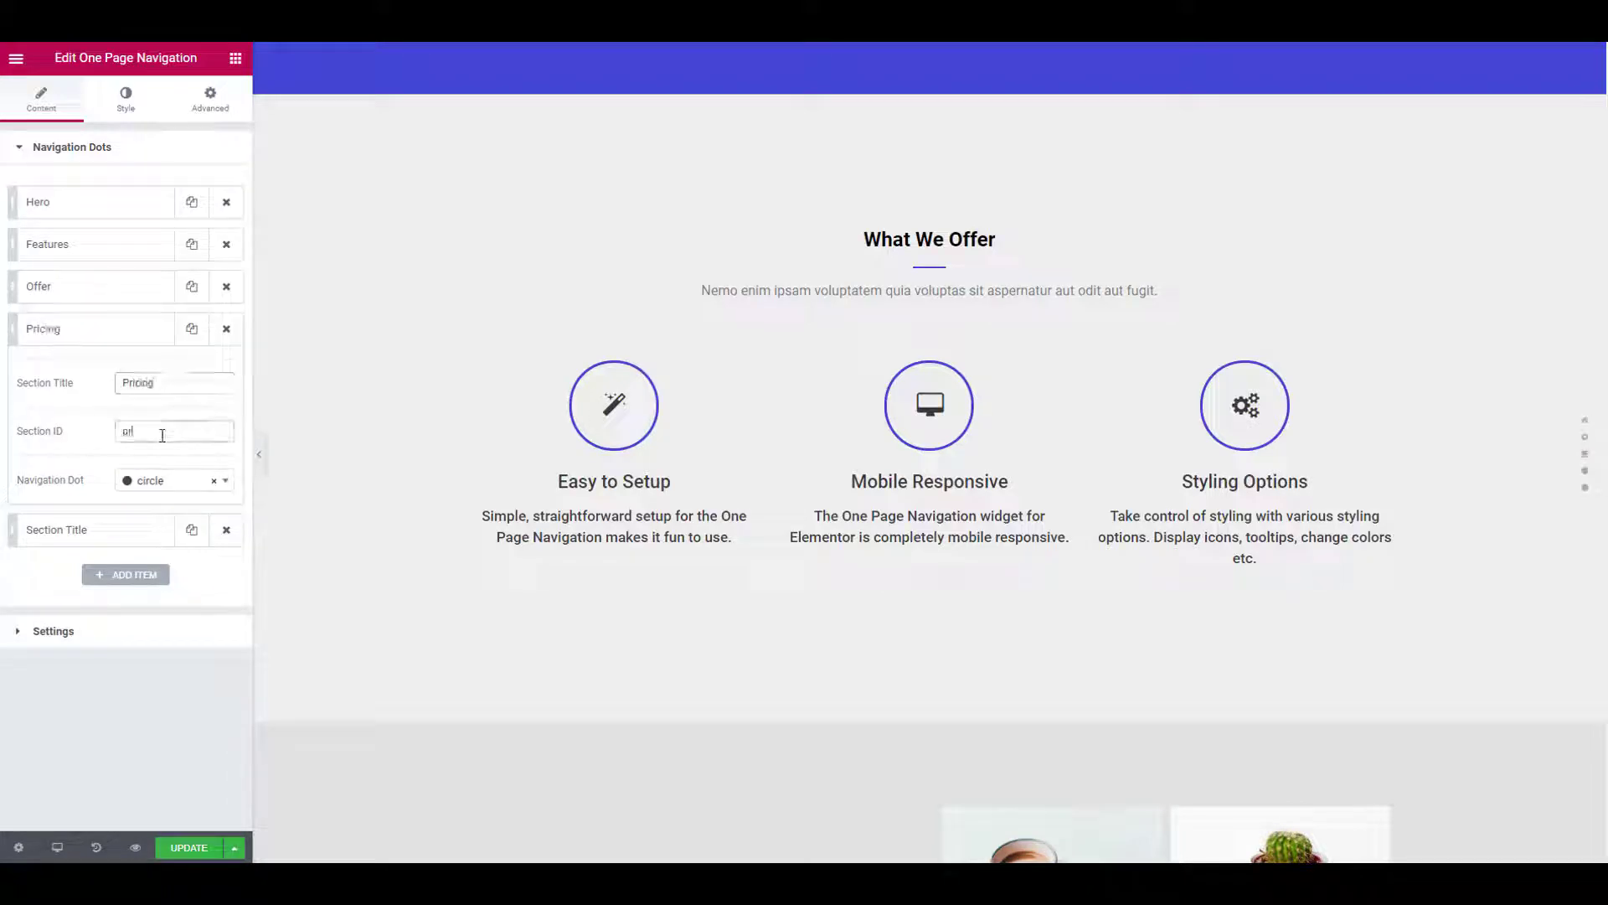
click(160, 484)
text(ddllar)
key(Return)
Step: Give the fifth navigation item the title Blogs, the section ID blog and the cube icon as its navigation dot
click(105, 529)
triple_click(198, 429)
scroll(450, 572, down, 20)
text(Blog)
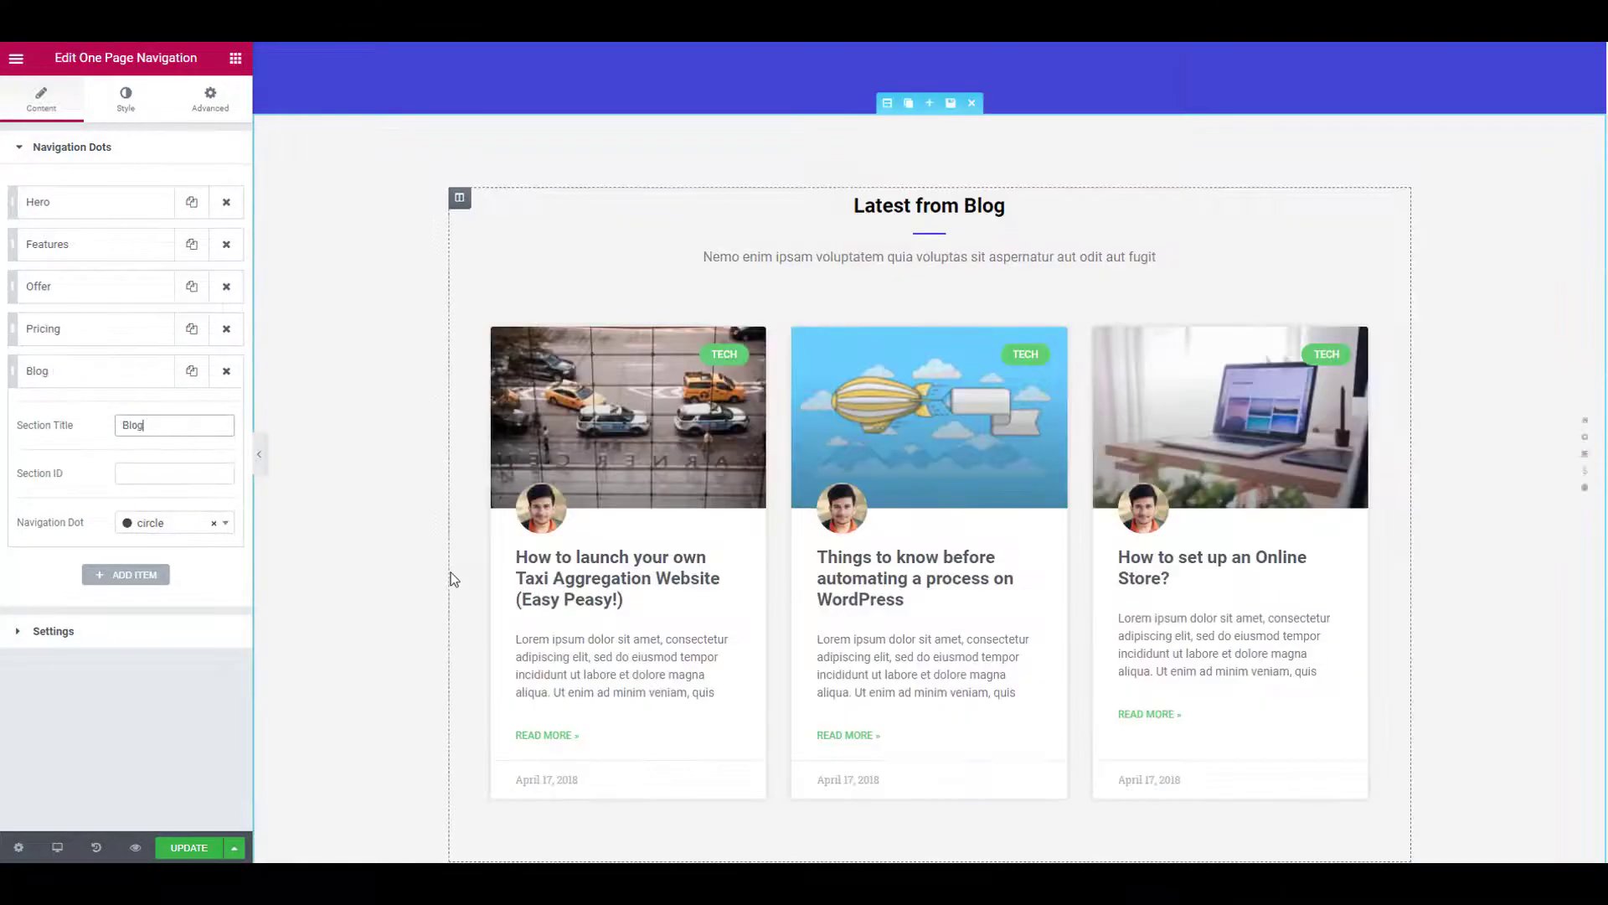
key(Tab)
click(198, 426)
text(s)
key(Tab)
text(blog)
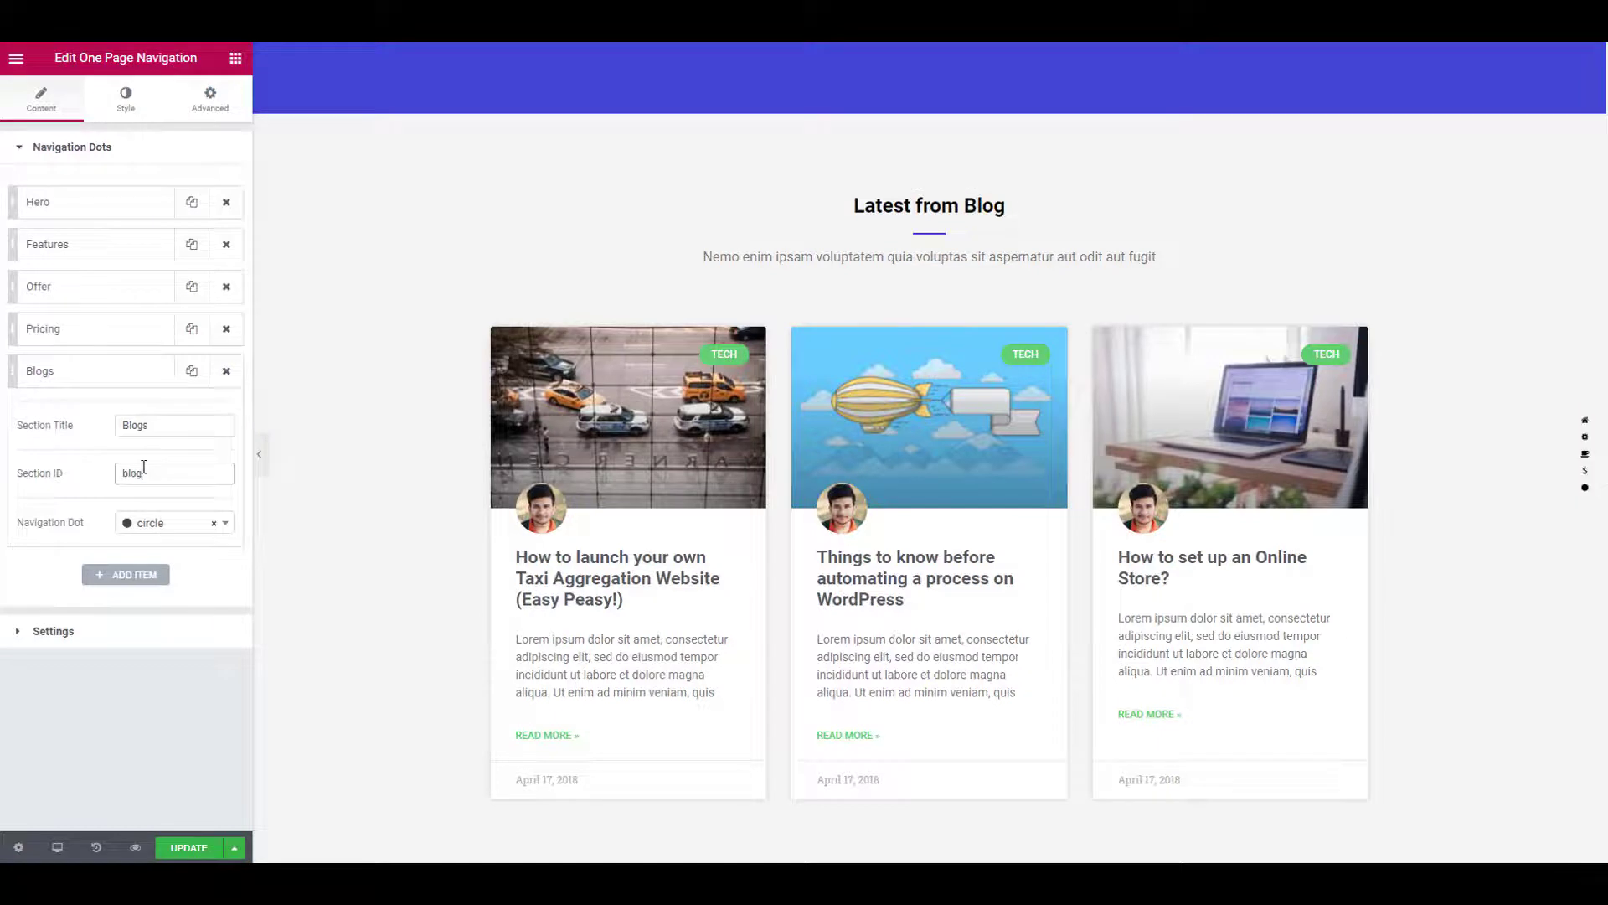
click(159, 524)
text(cube)
key(Return)
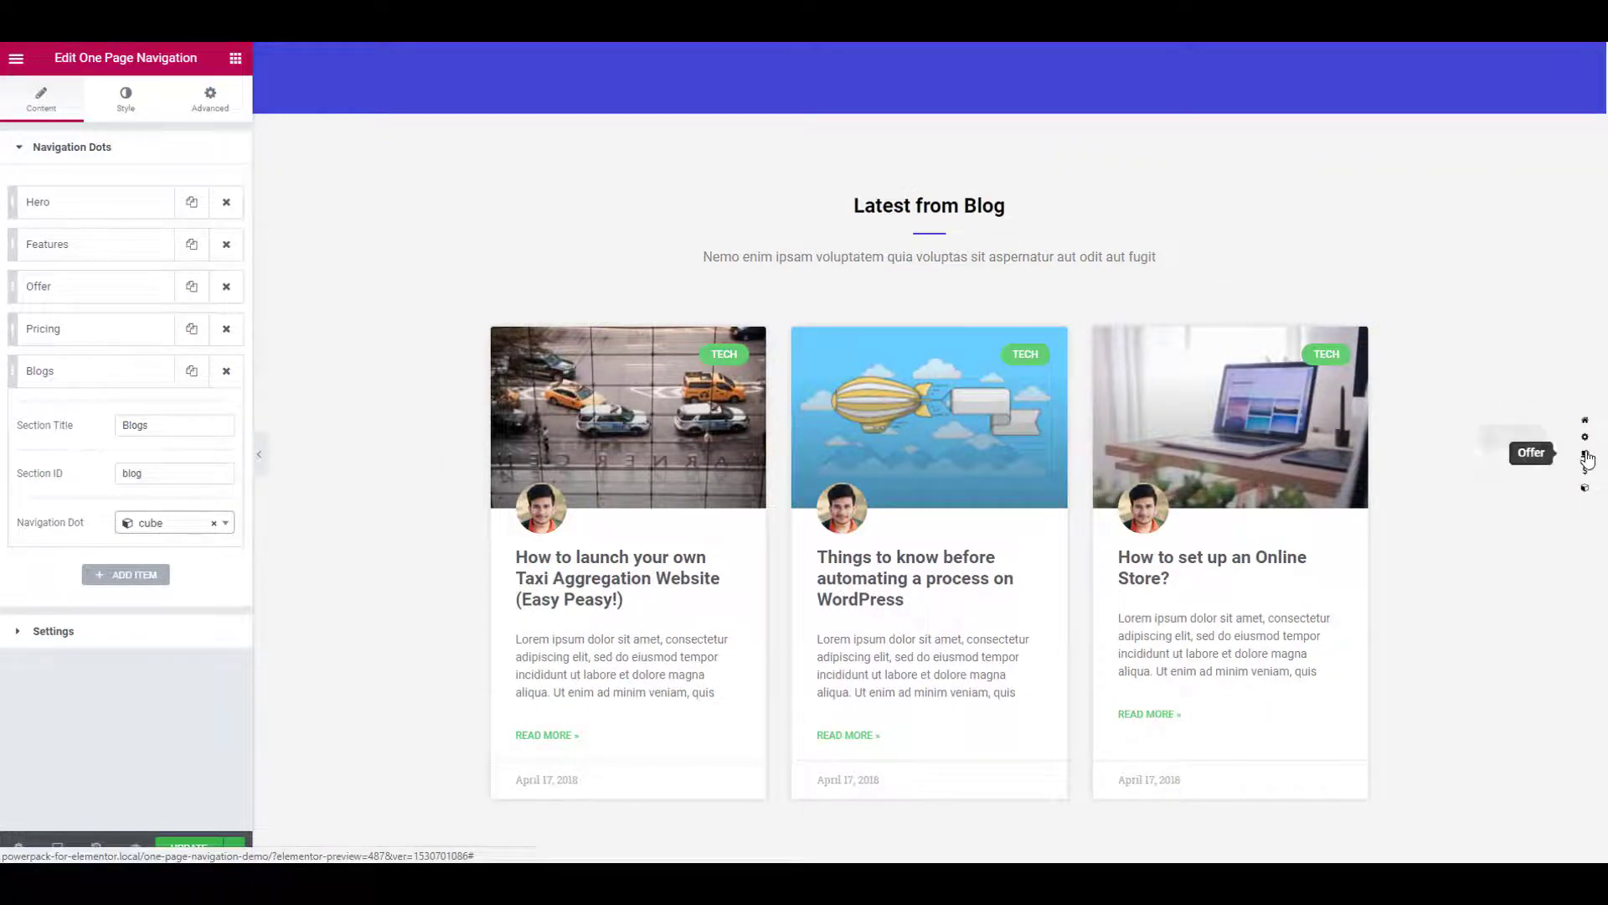
Step: Set the size of the navigation dots to 18 in the widget's style settings
click(128, 106)
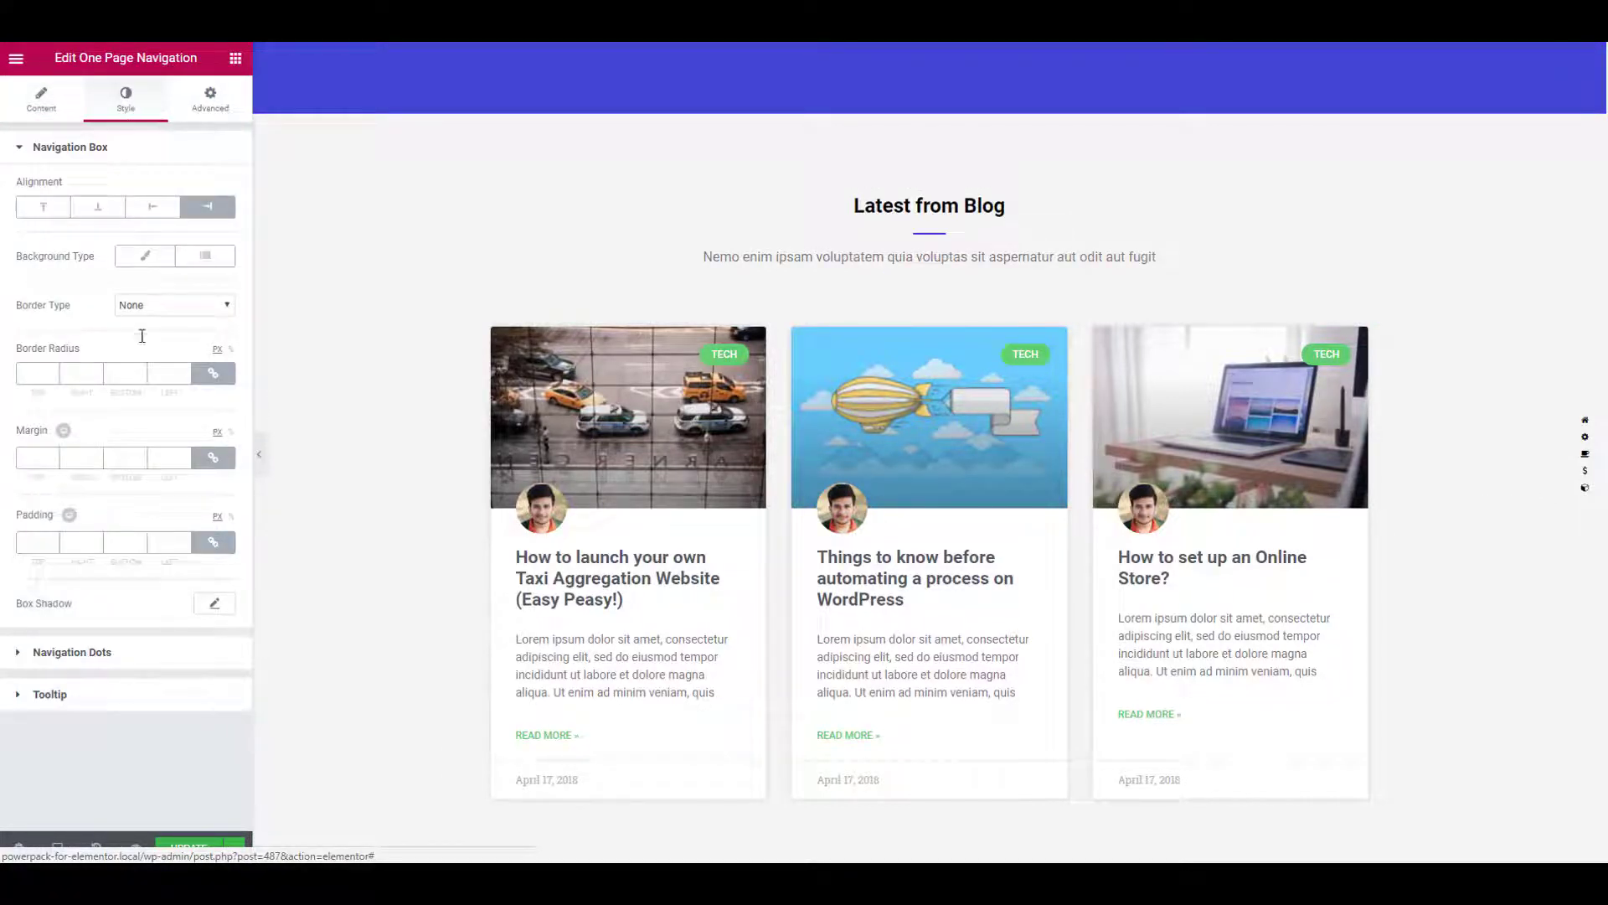
click(90, 654)
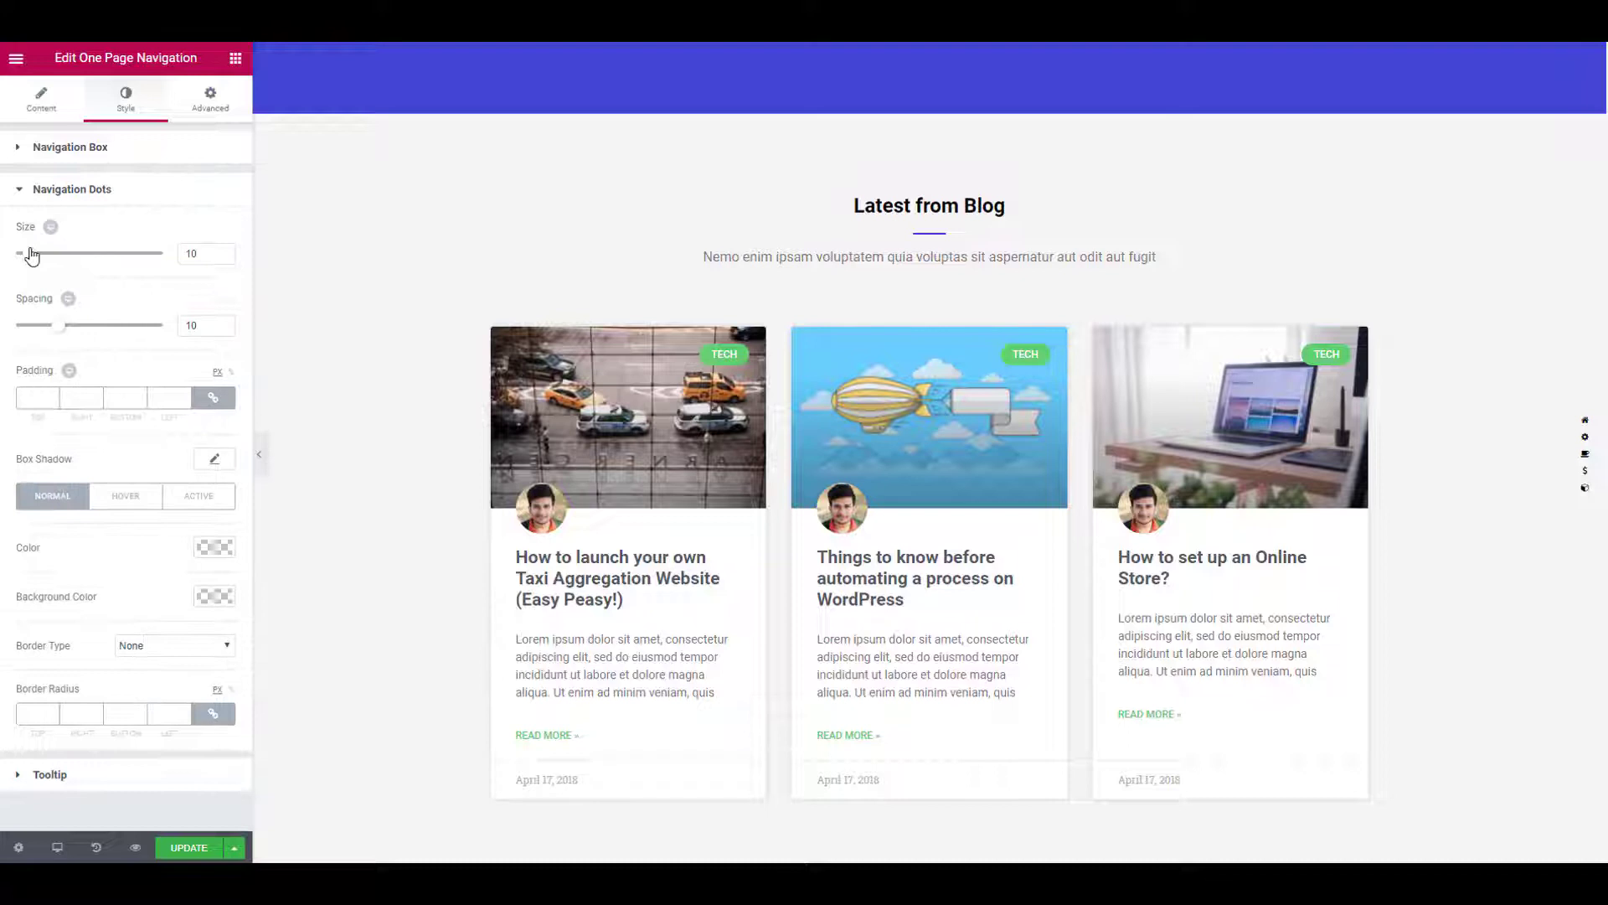
drag(31, 255, 57, 255)
double_click(191, 254)
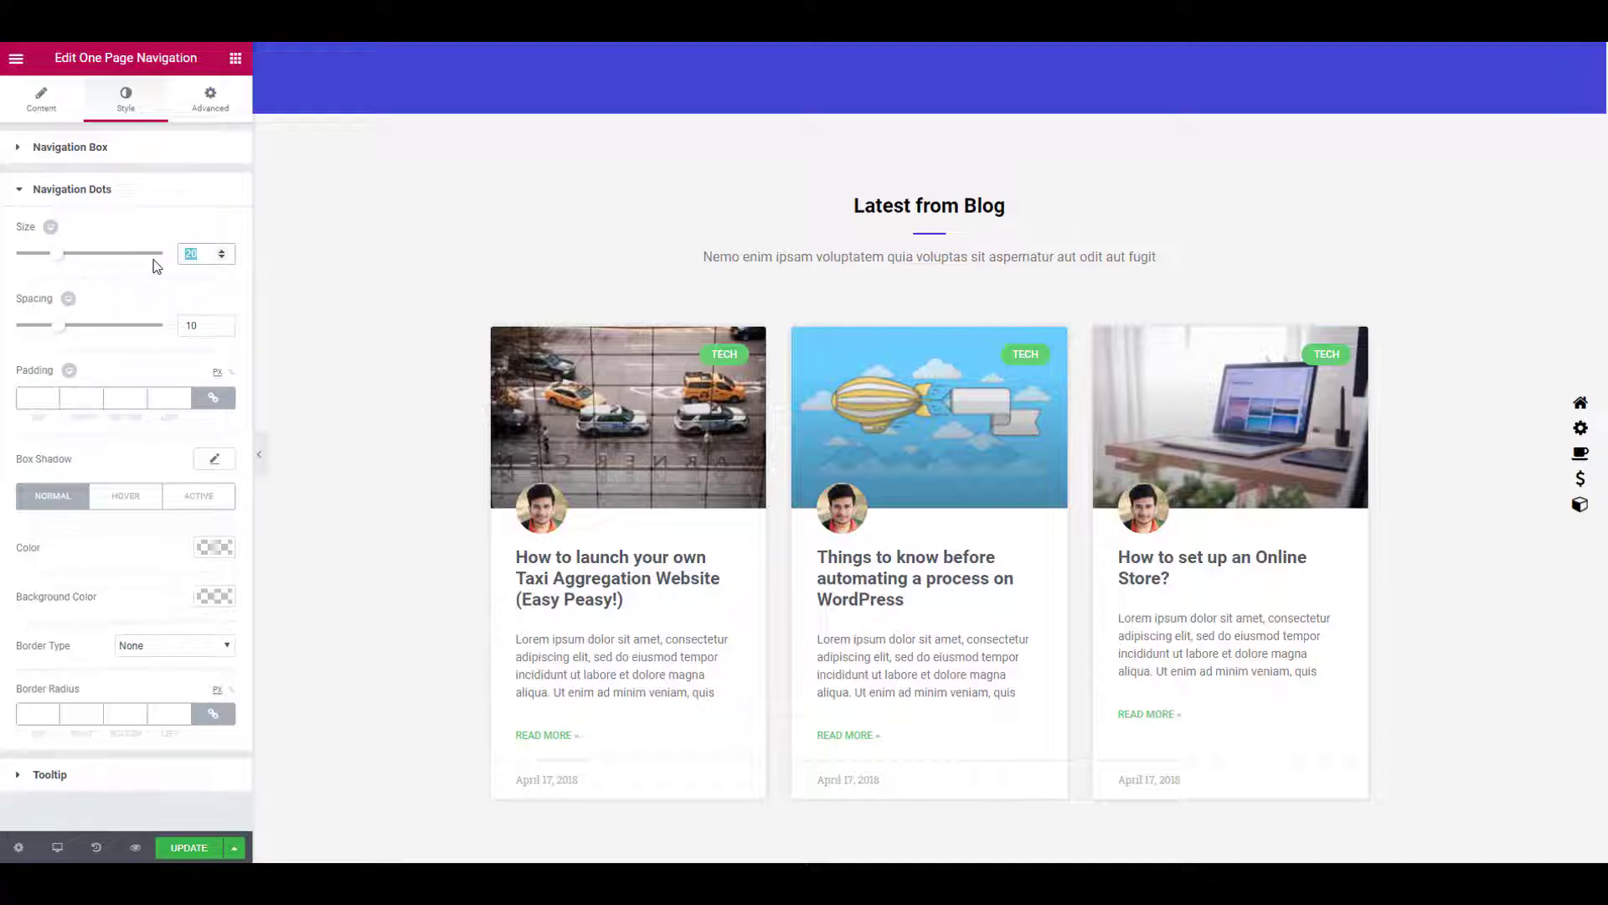
text(18)
Step: Try the top, bottom and left alignments for the navigation box and return it to right alignment
click(84, 157)
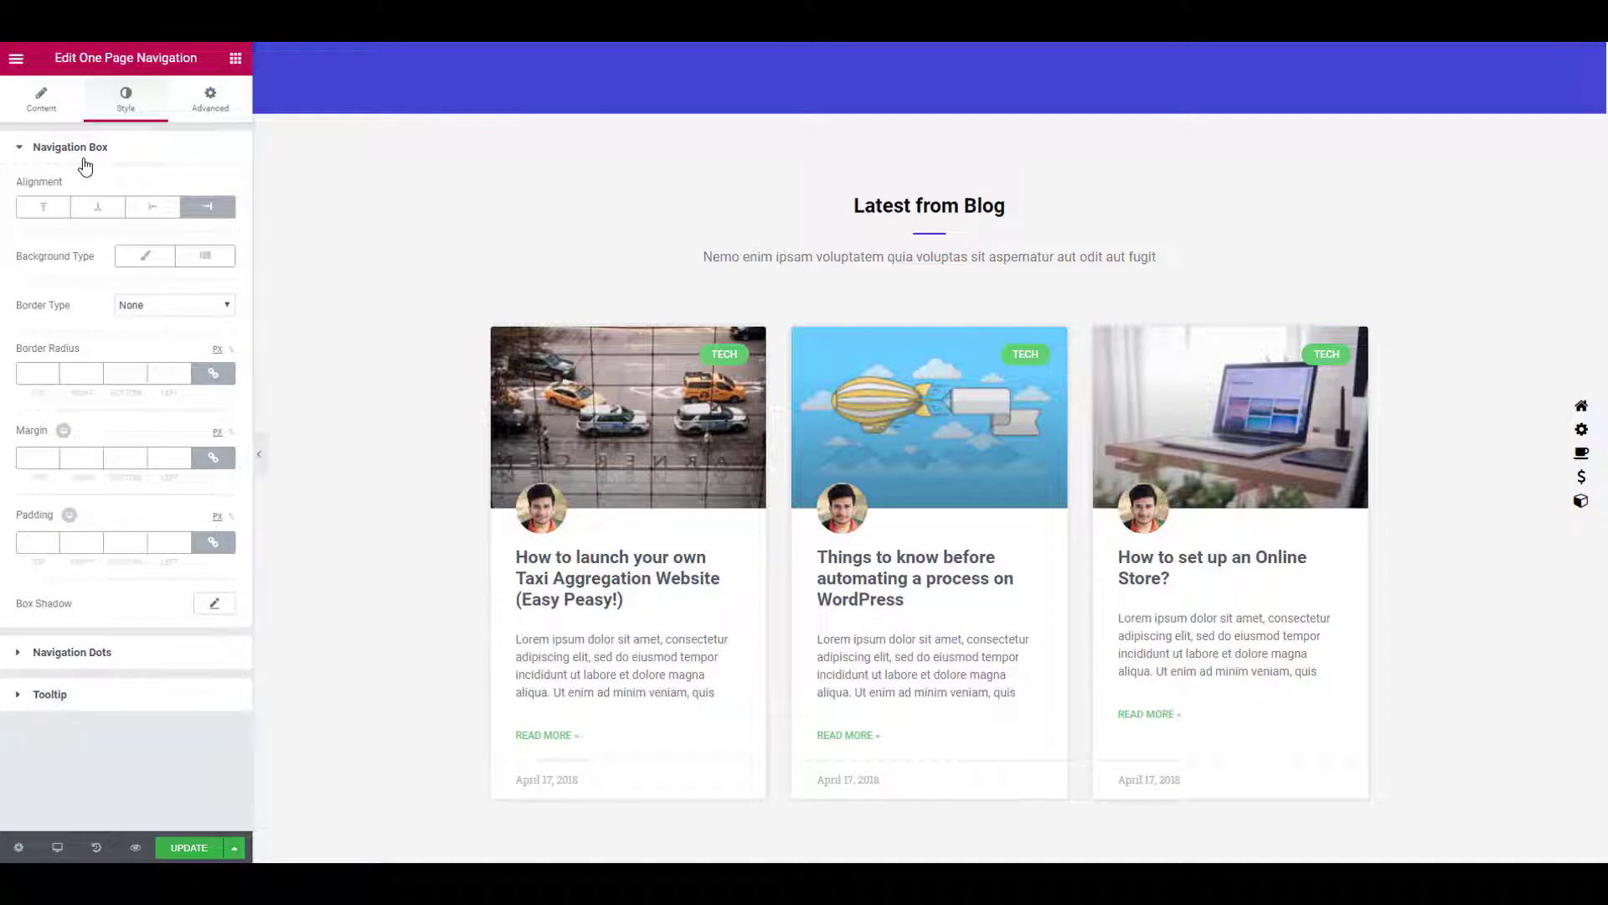
click(46, 209)
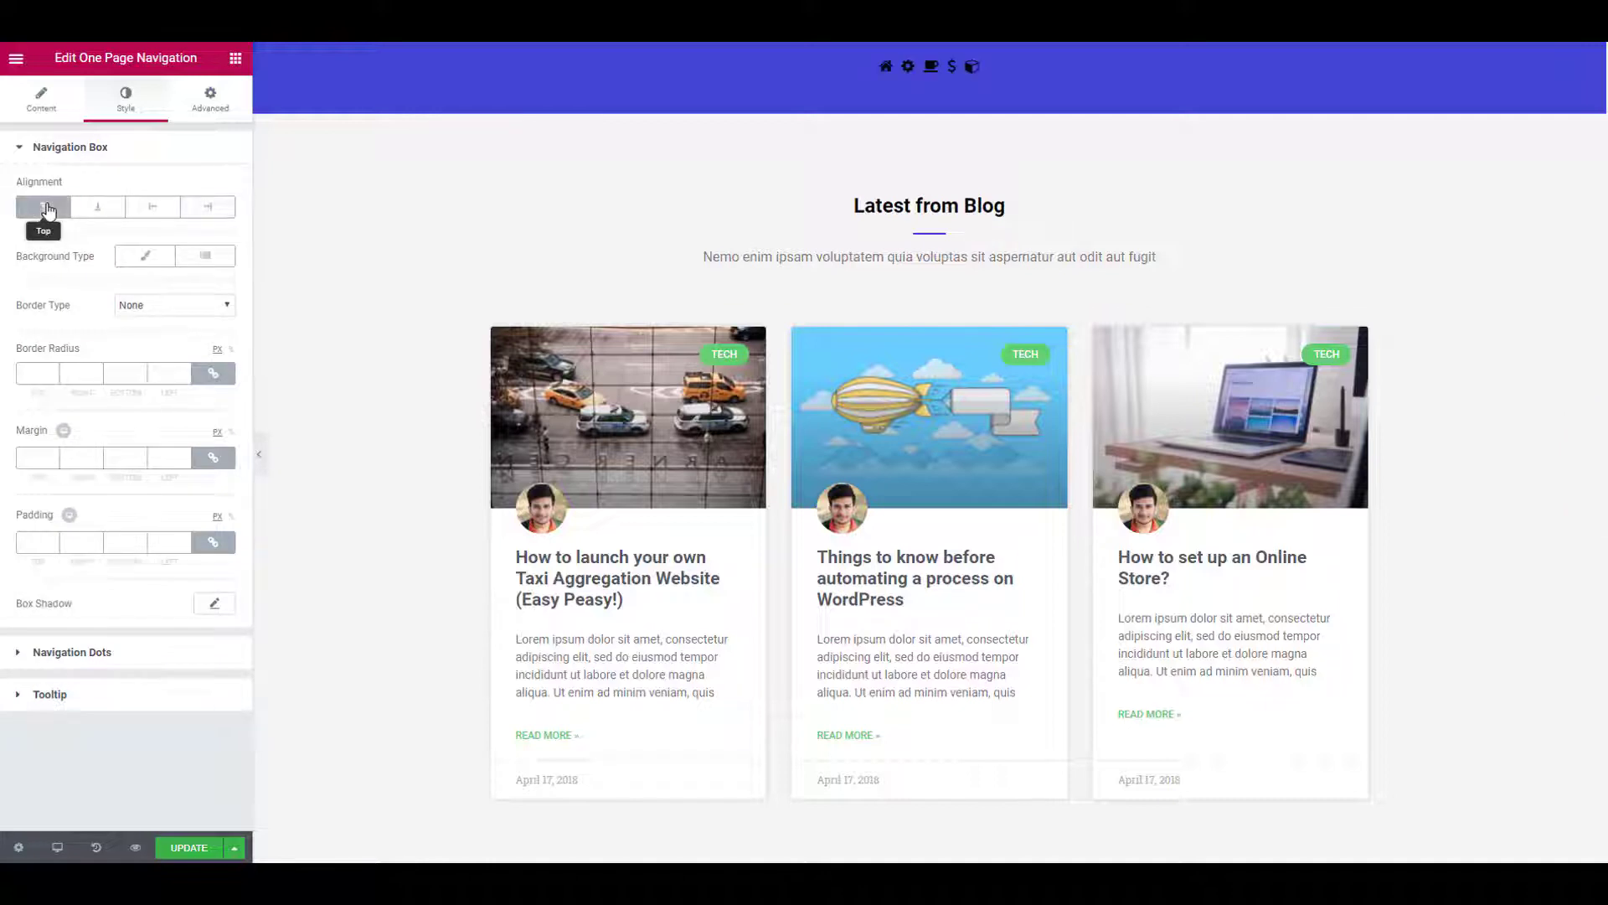
click(98, 207)
click(152, 207)
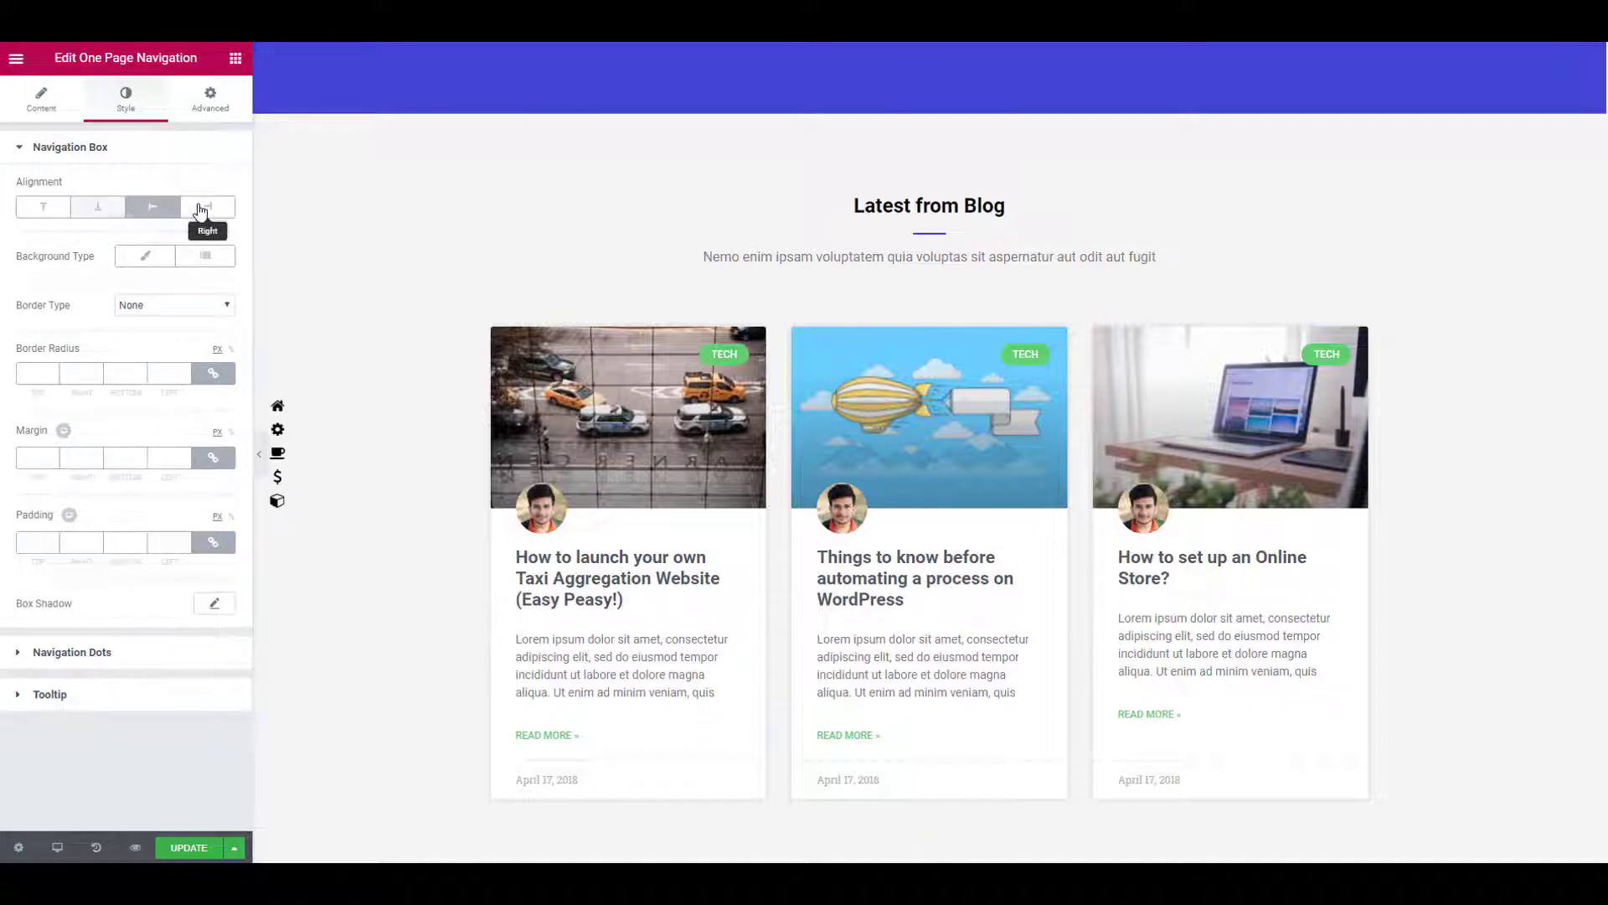
click(201, 209)
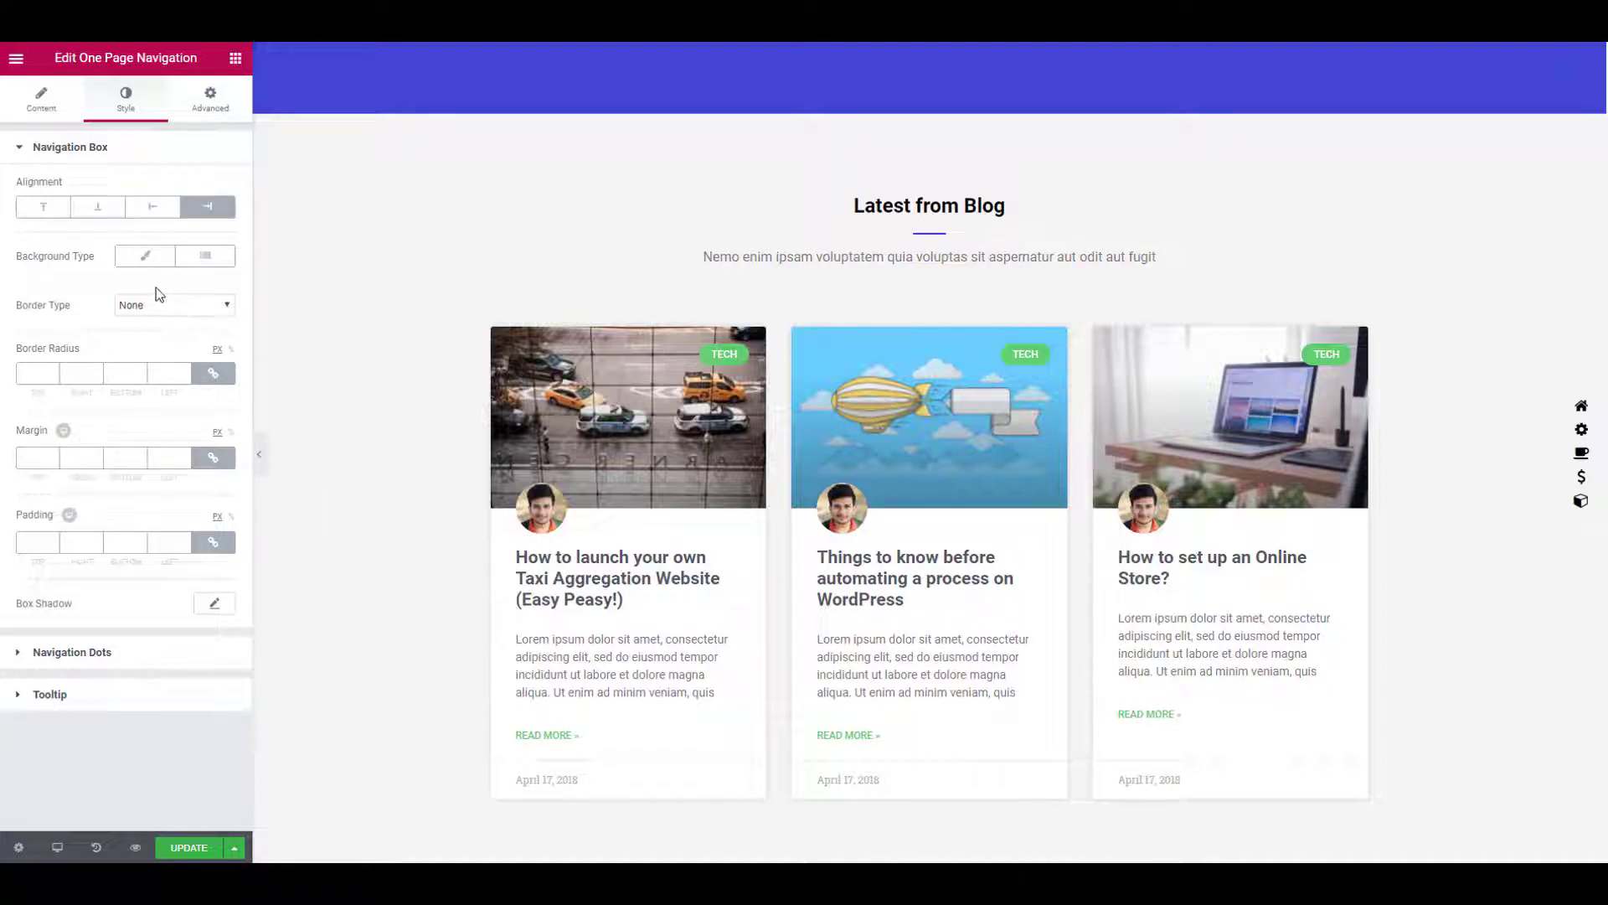
Step: Give the navigation box a classic background in white (#ffffff)
click(146, 264)
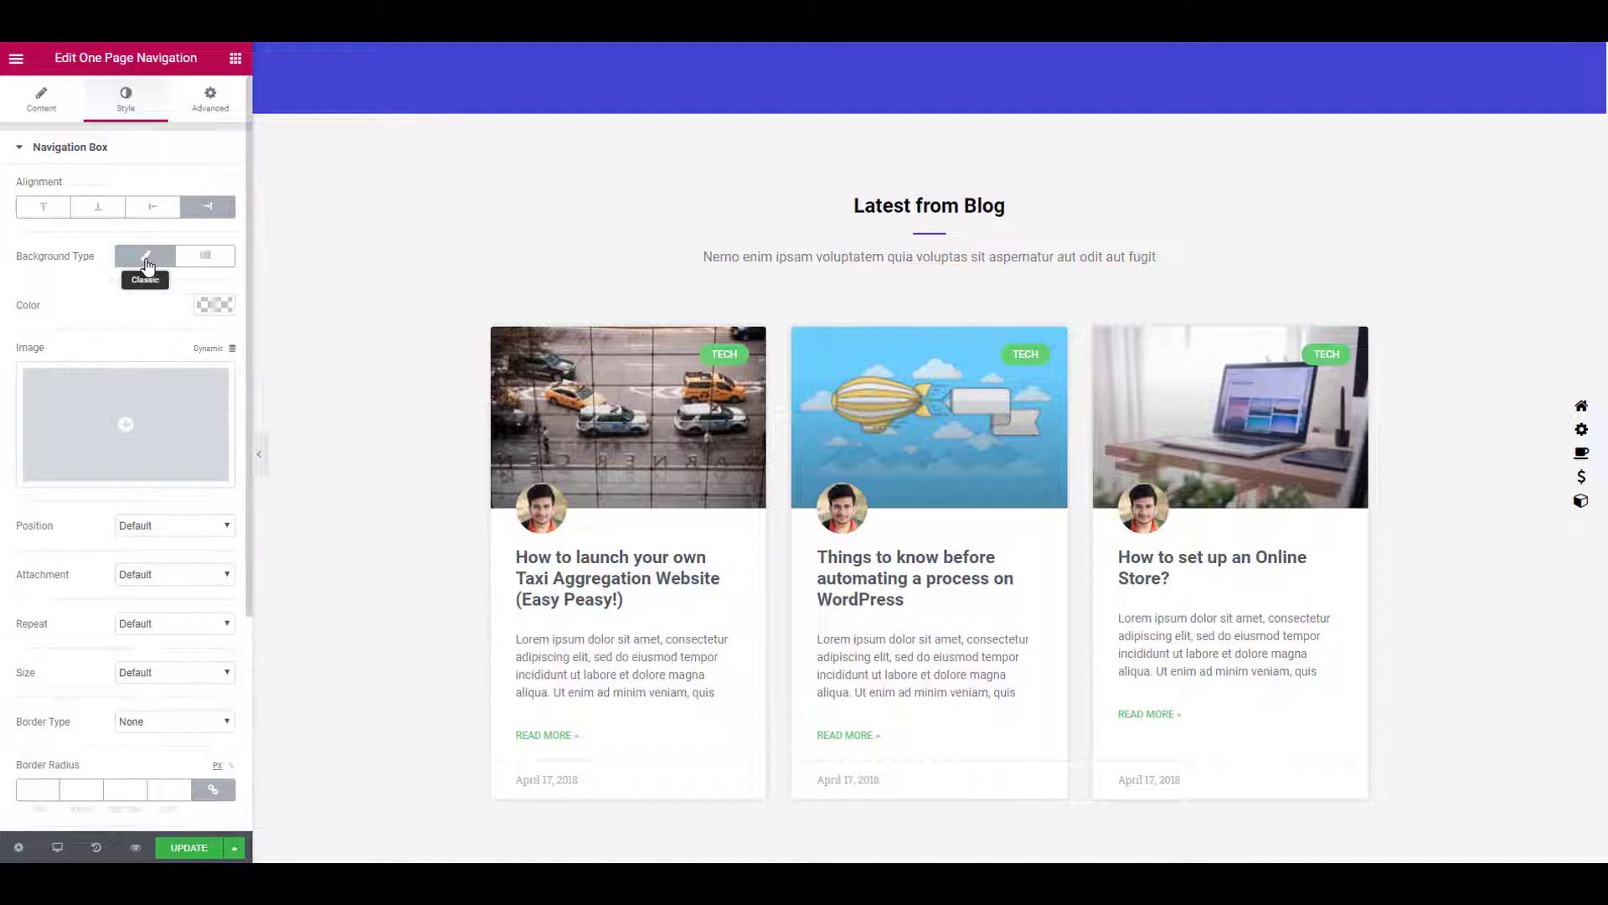
click(214, 304)
click(176, 329)
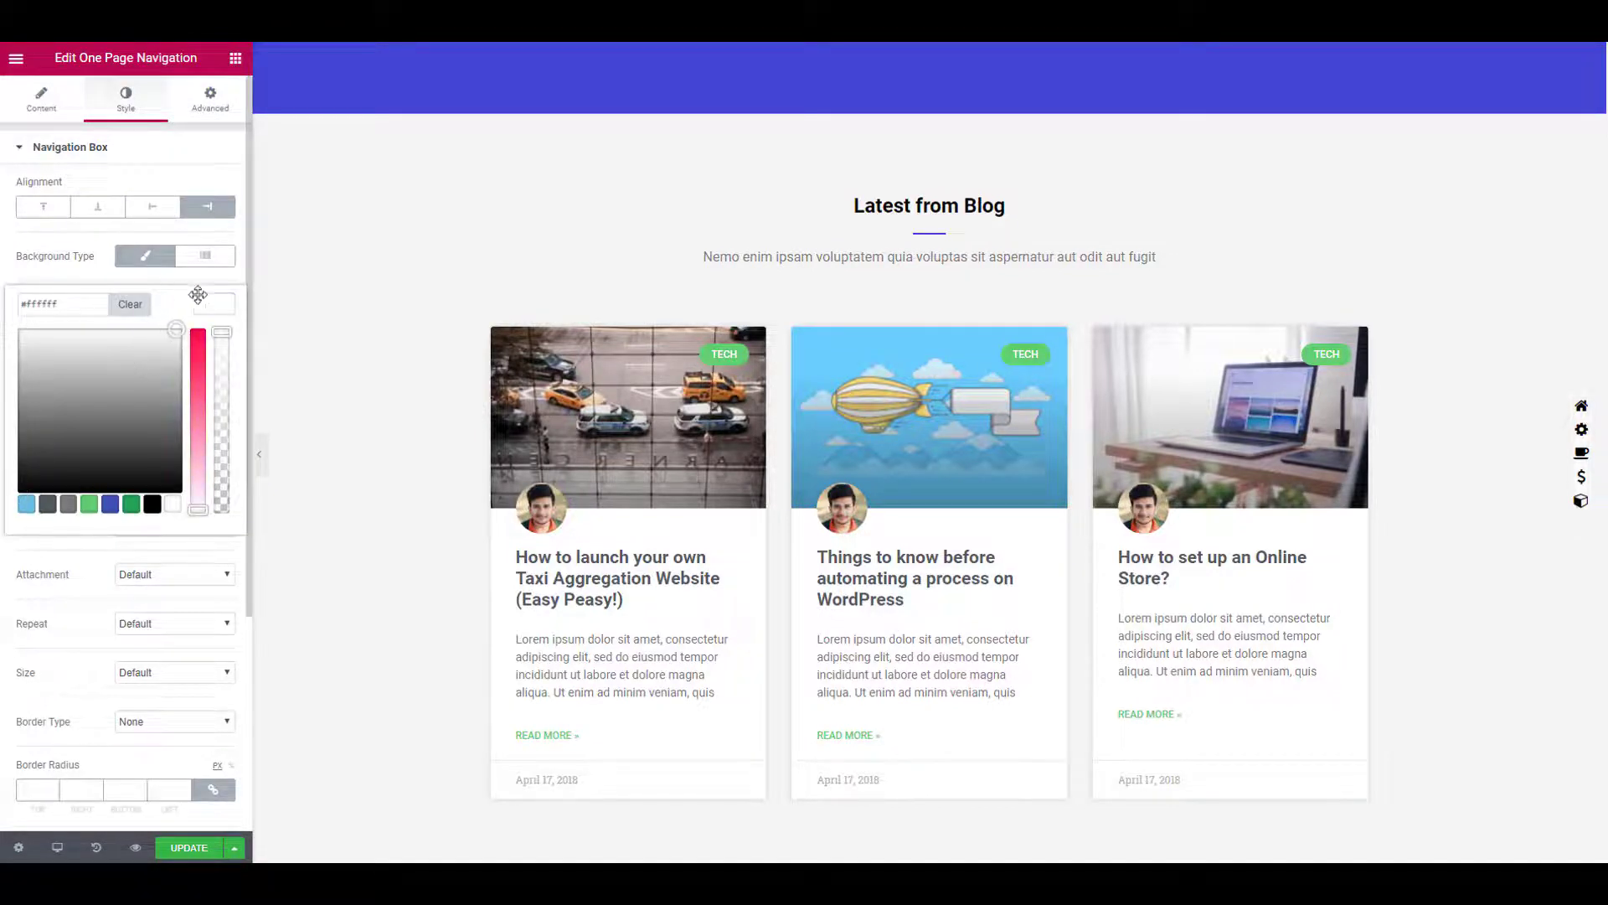
scroll(629, 362, up, 7)
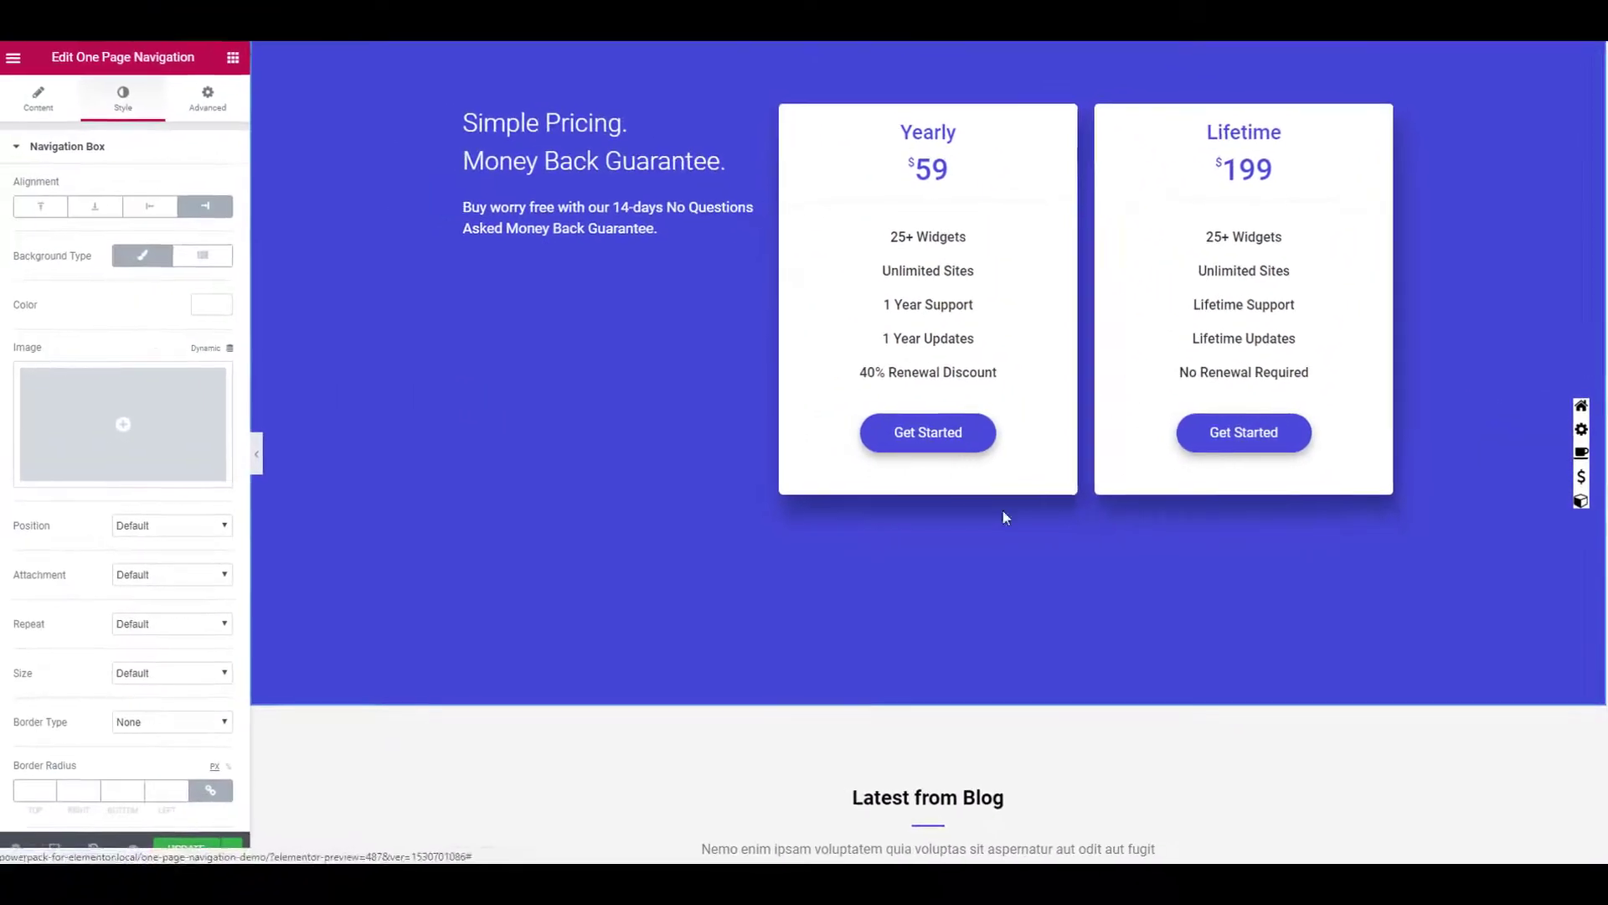
Step: Set the navigation box's border radius to 5, padding to 15 and margin to 0 on all sides
scroll(100, 586, down, 1)
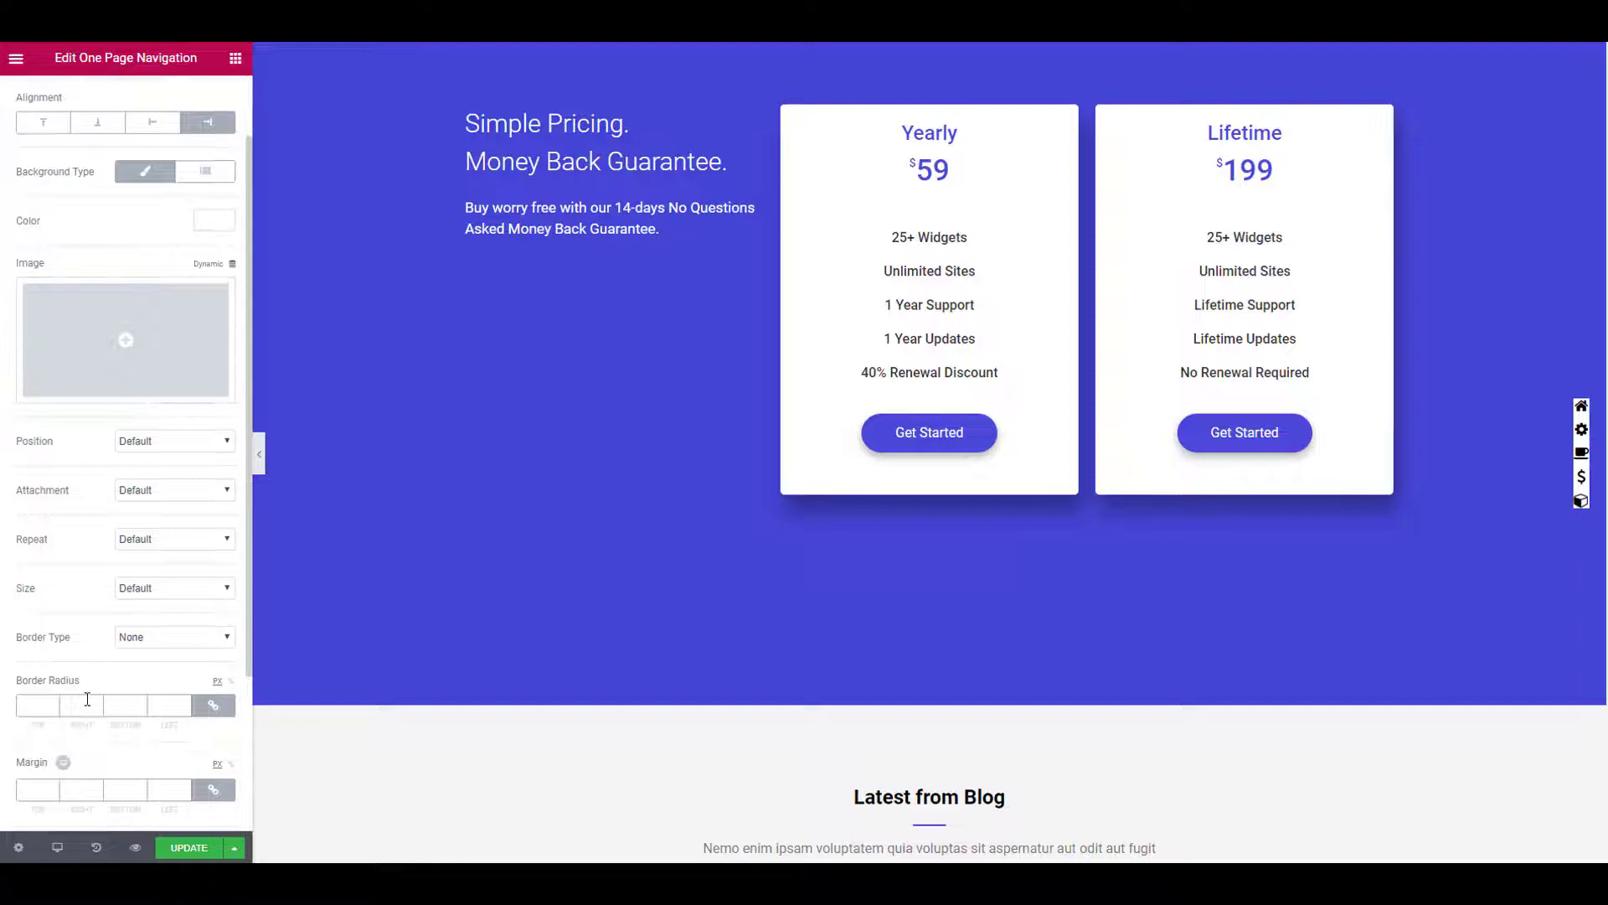
click(28, 708)
text(5)
scroll(33, 746, down, 2)
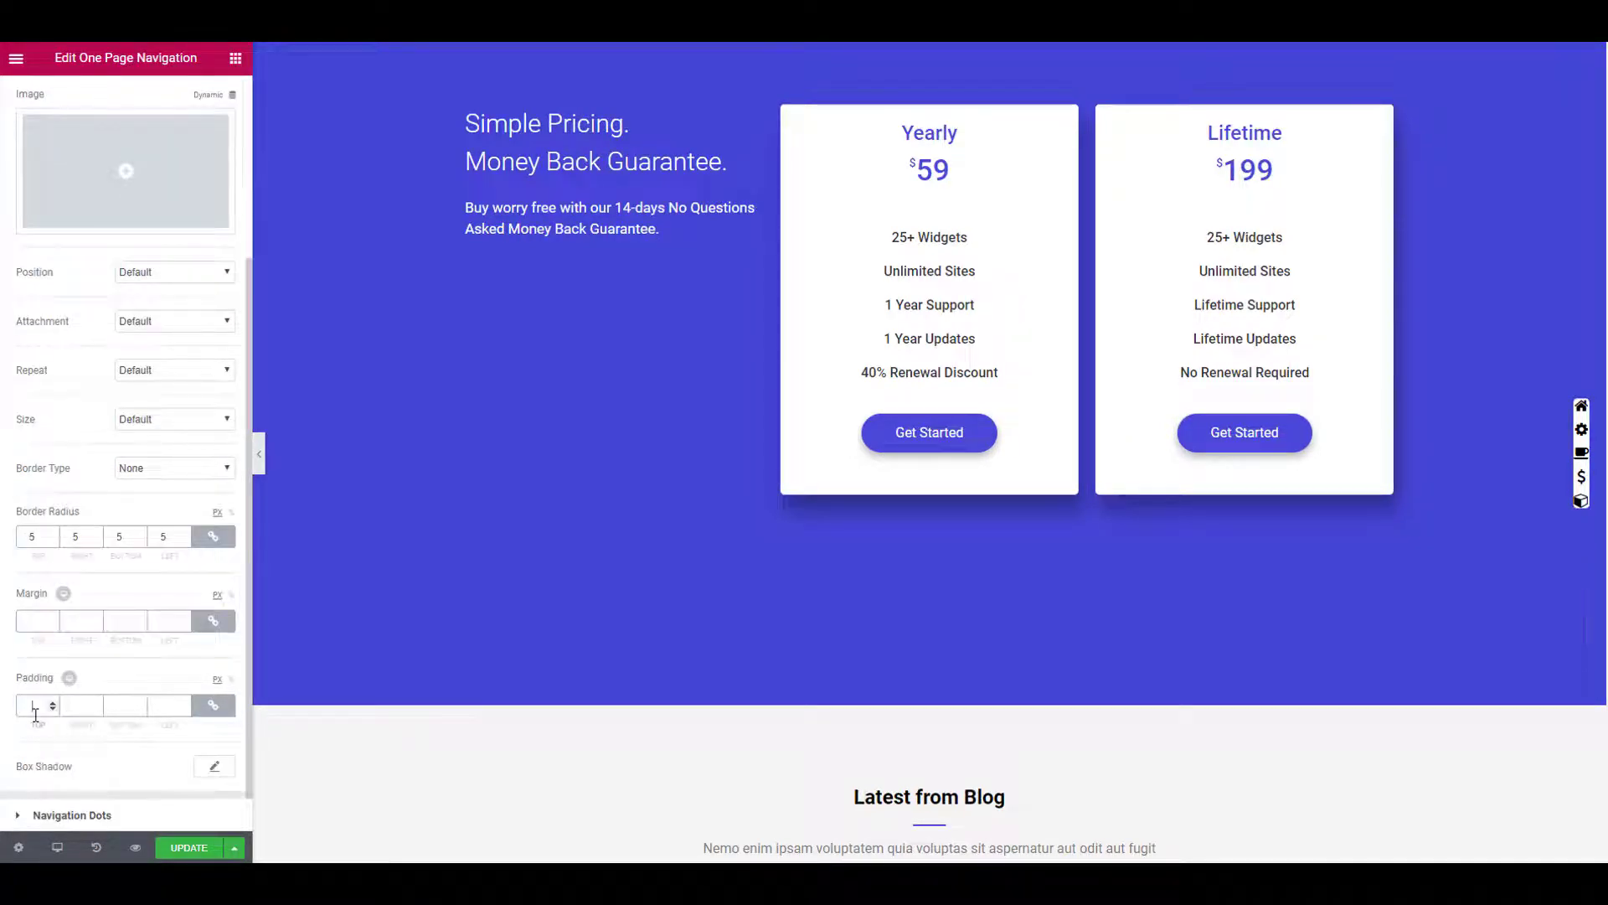
text(15)
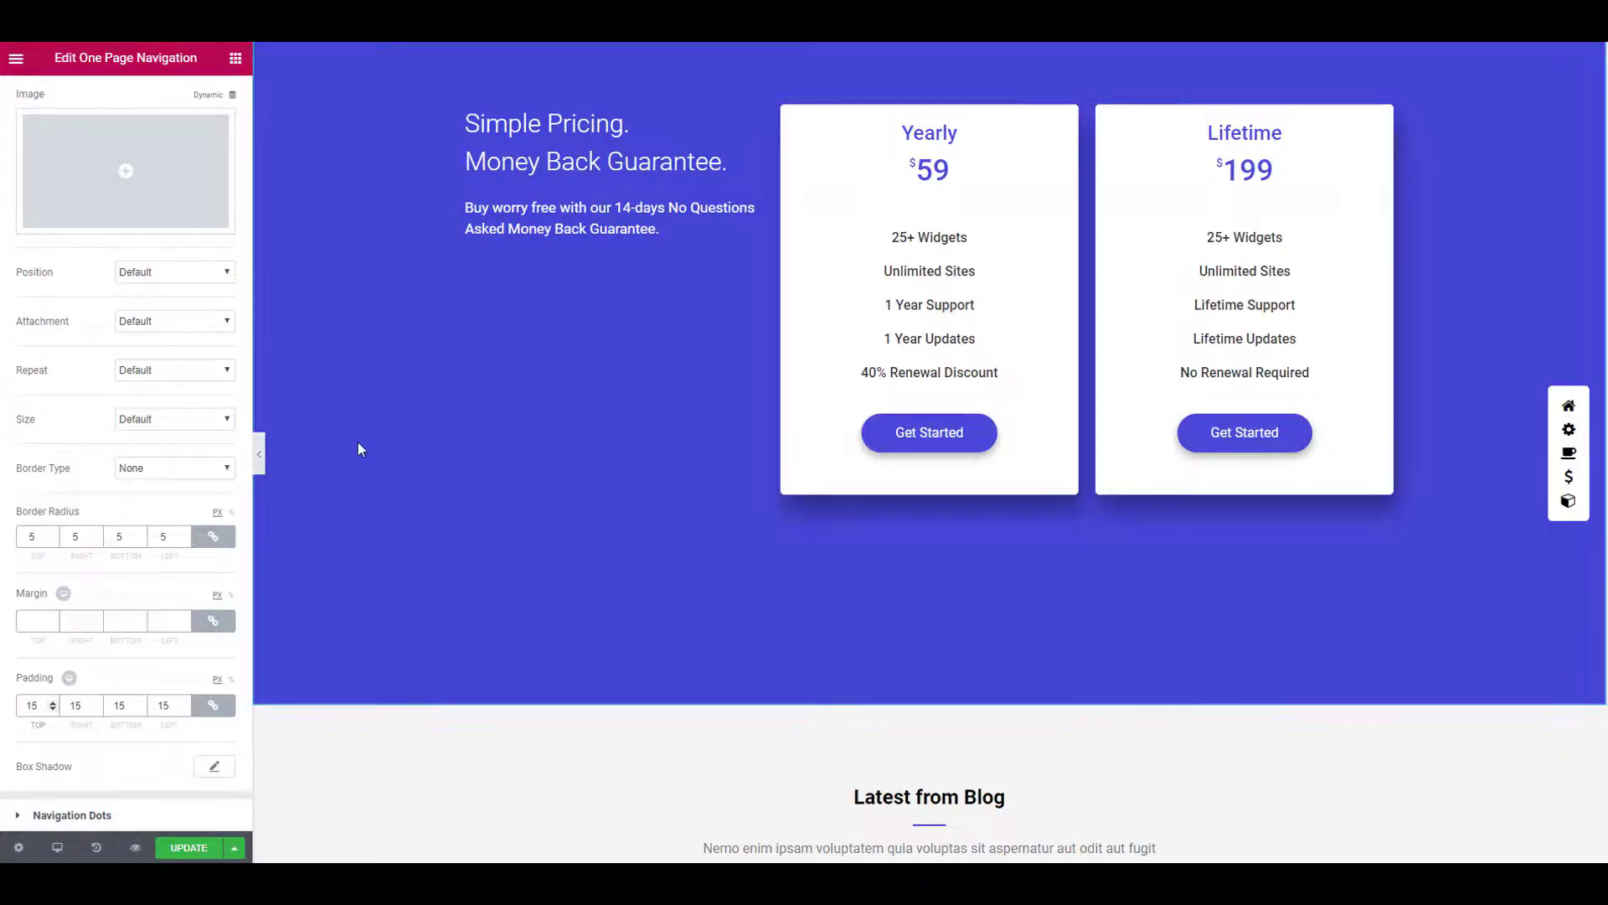
click(39, 626)
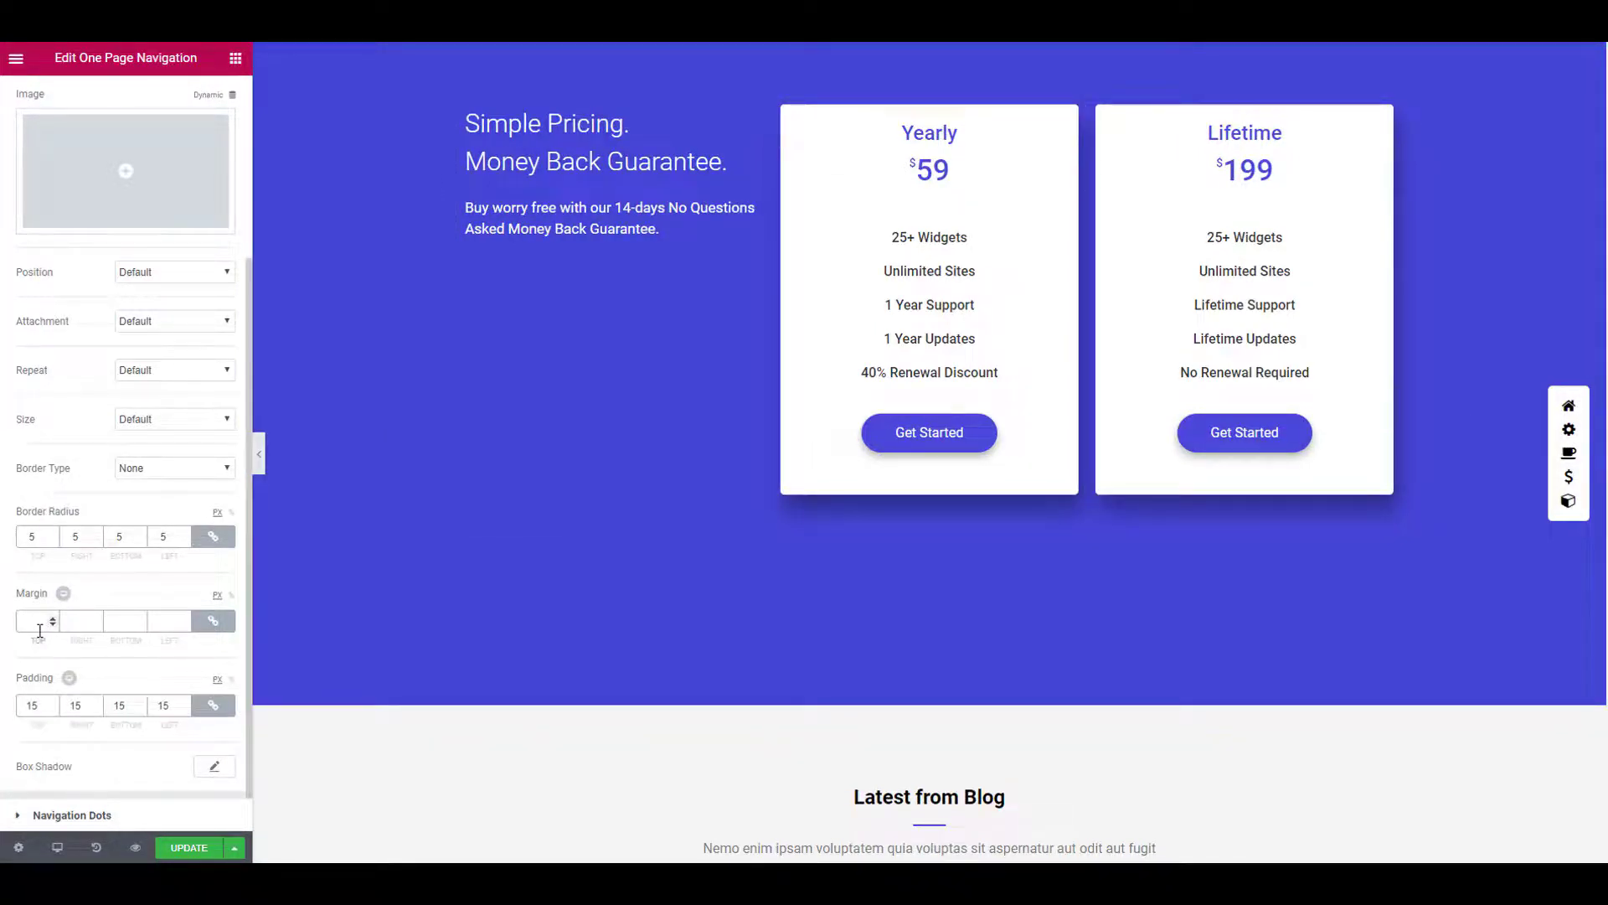
text(0)
Step: Add a box shadow to the navigation box with the shadow colour rgba(0,0,0,0.4)
scroll(79, 635, down, 1)
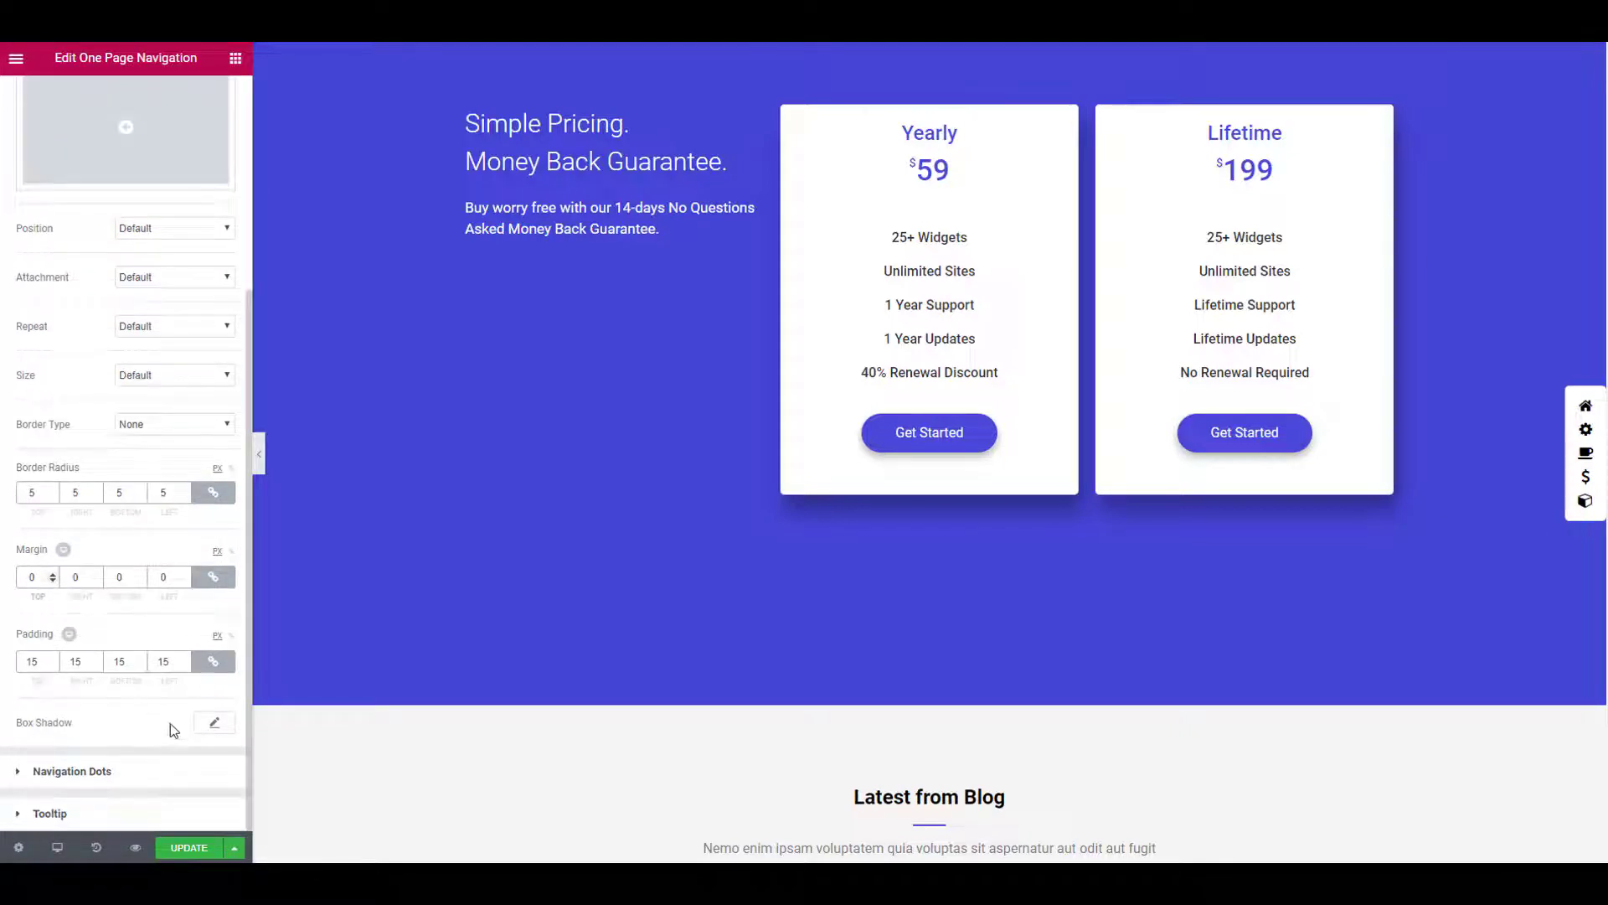
click(209, 726)
click(196, 783)
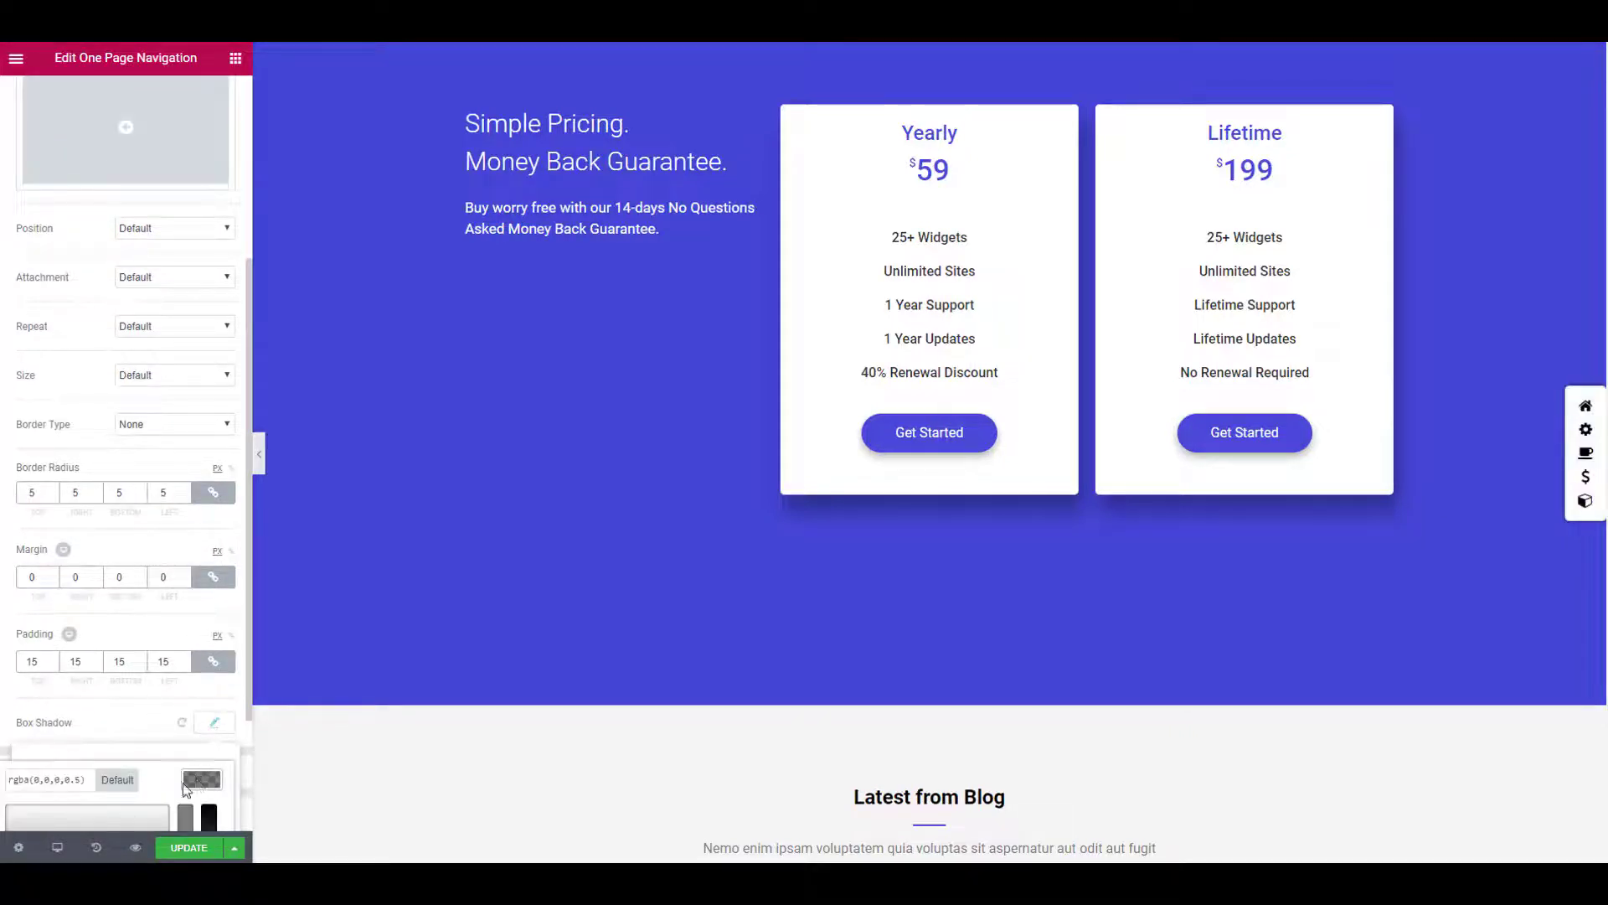
scroll(165, 744, down, 3)
mouse_move(209, 718)
mouse_down()
mouse_move(210, 697)
mouse_move(209, 740)
mouse_up()
scroll(661, 617, down, 8)
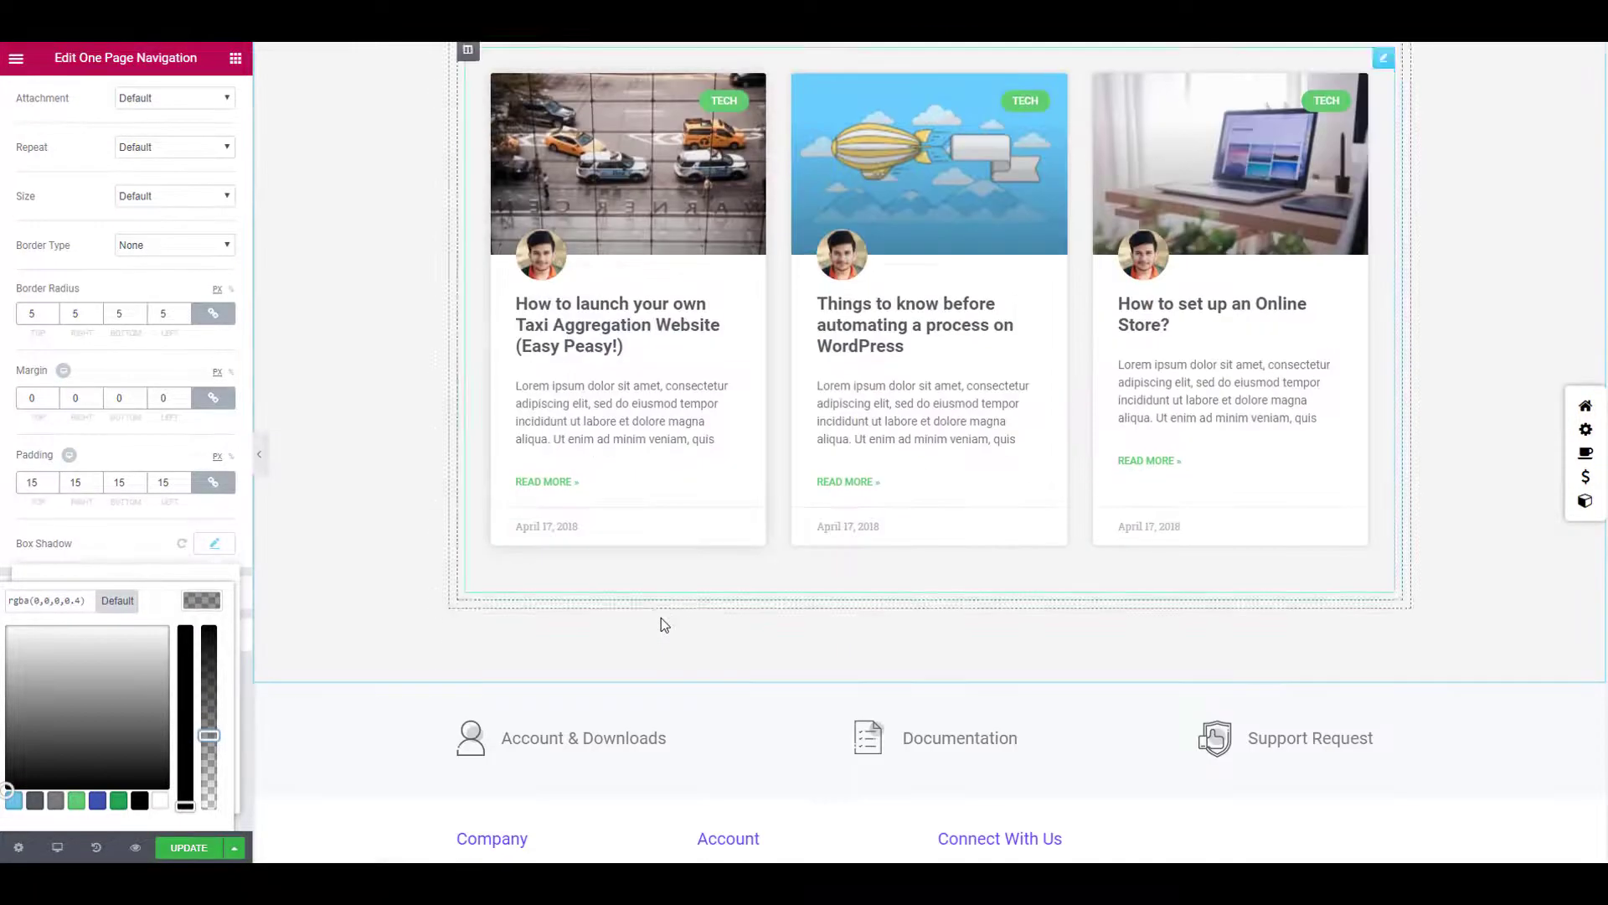
scroll(661, 617, up, 1)
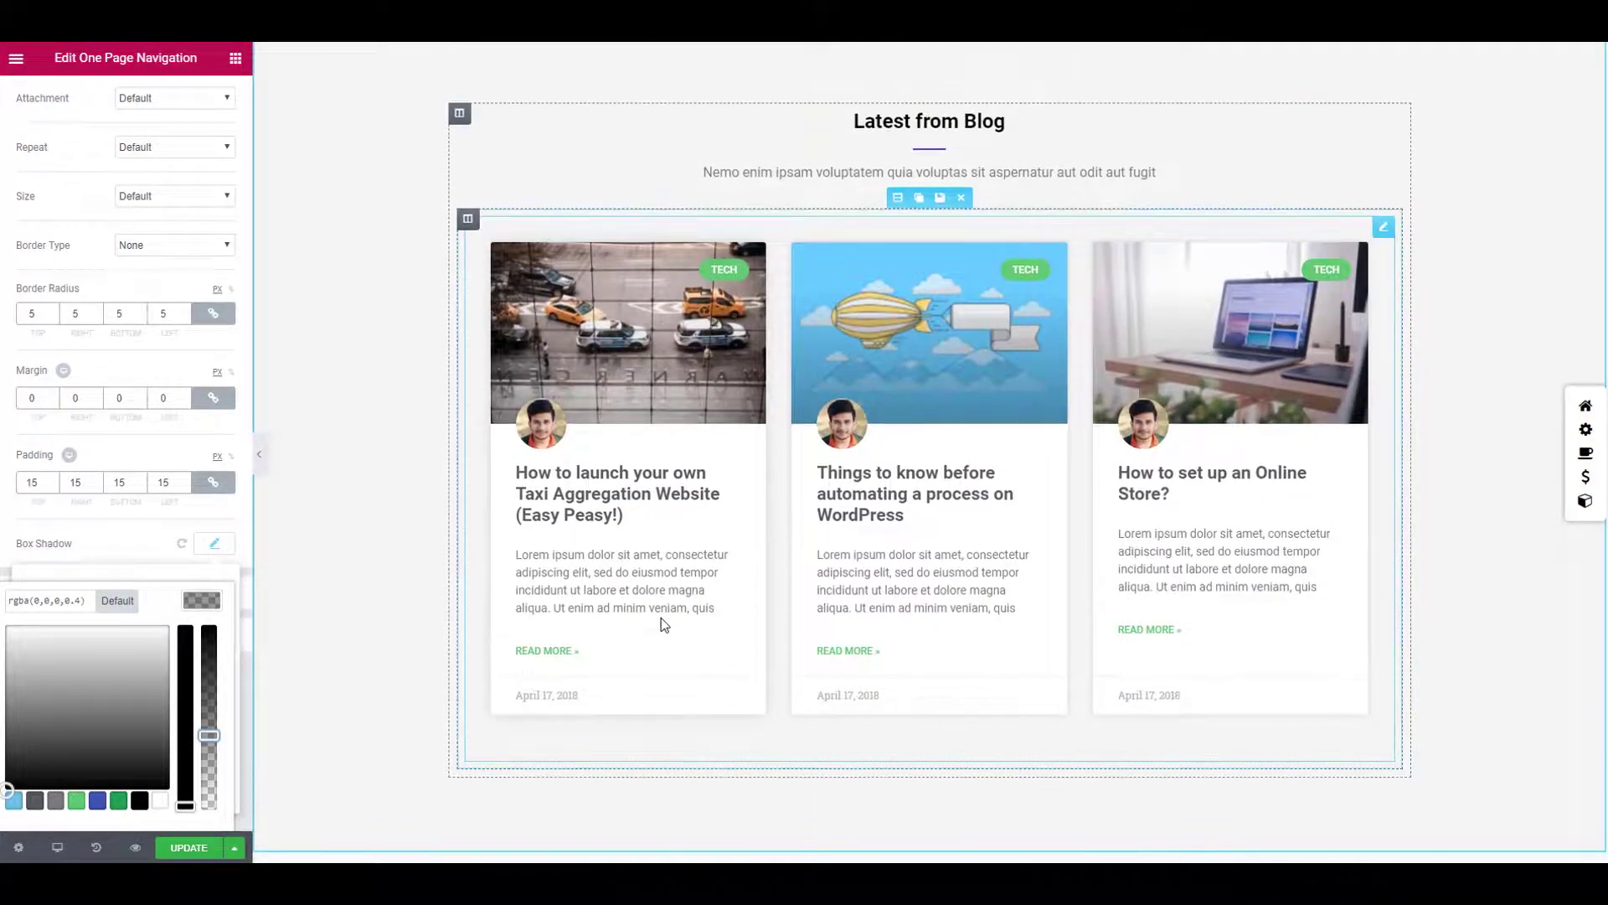
click(142, 531)
Step: Set the navigation dots' spacing to 15 and their normal colour to grey #8c8c8c
click(107, 592)
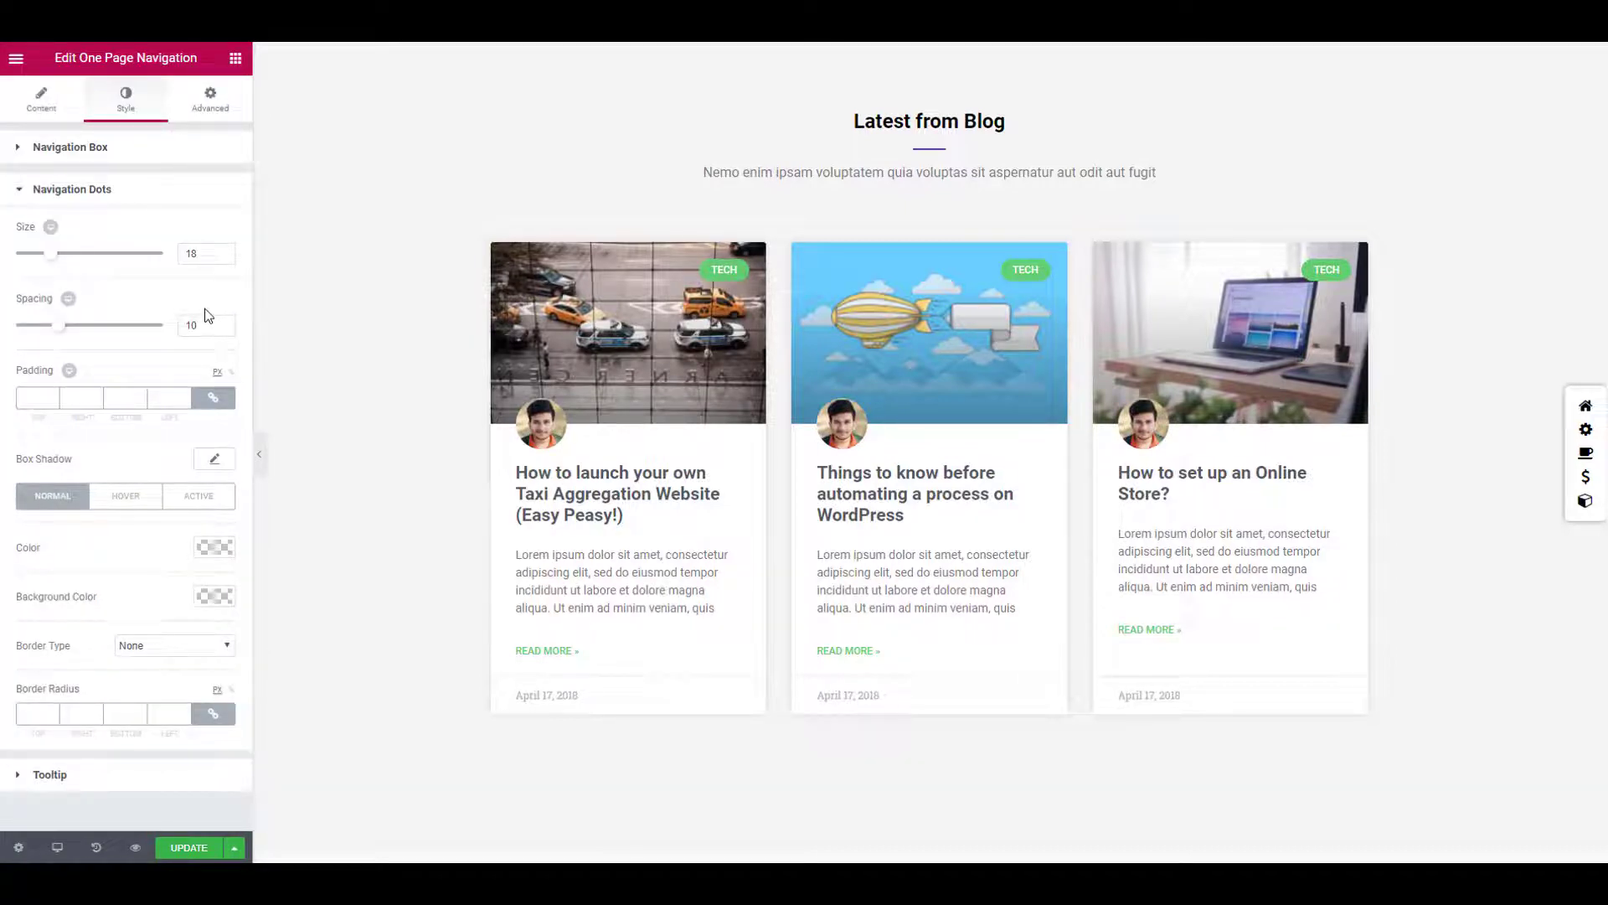
drag(210, 326, 59, 330)
text(15)
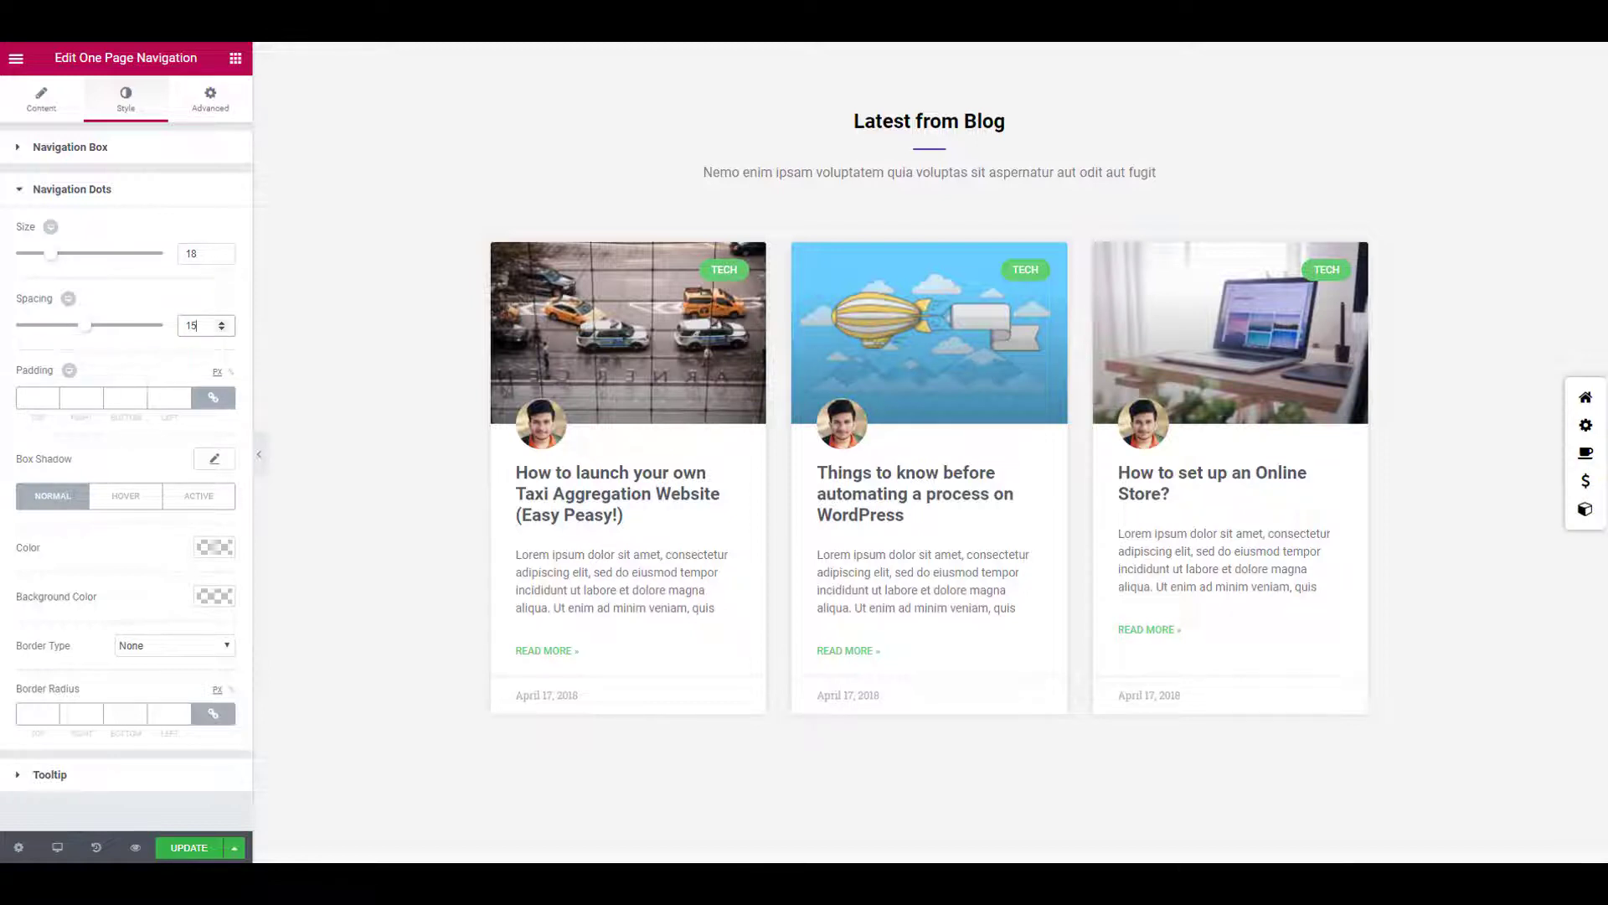
click(220, 549)
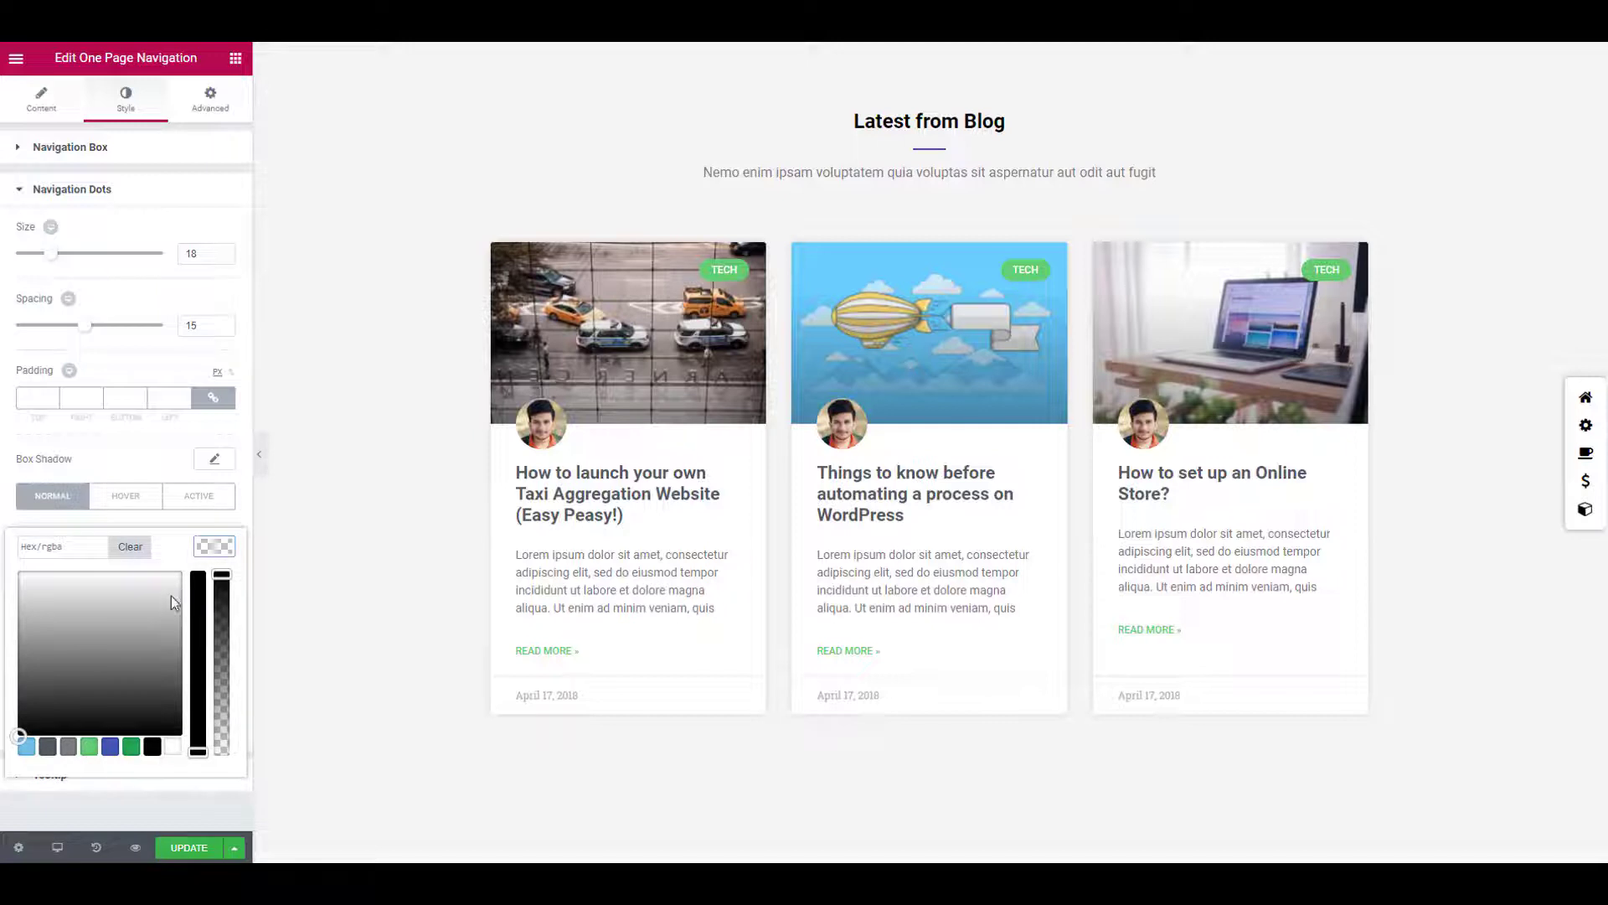
mouse_move(126, 603)
mouse_down()
mouse_move(83, 601)
mouse_move(18, 645)
mouse_up()
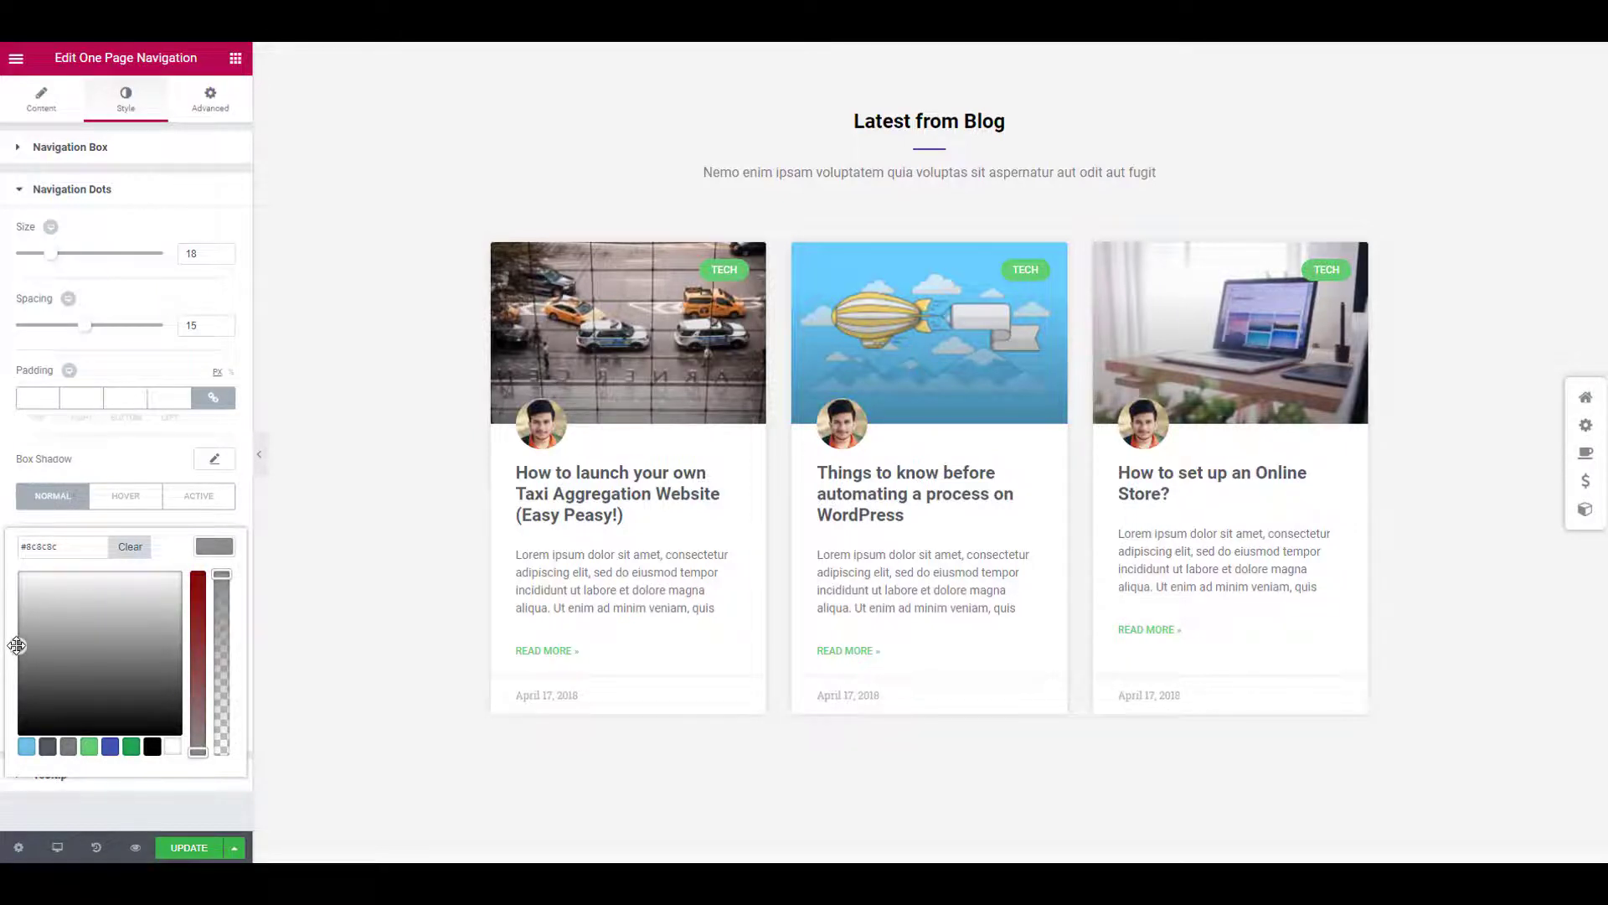
click(147, 465)
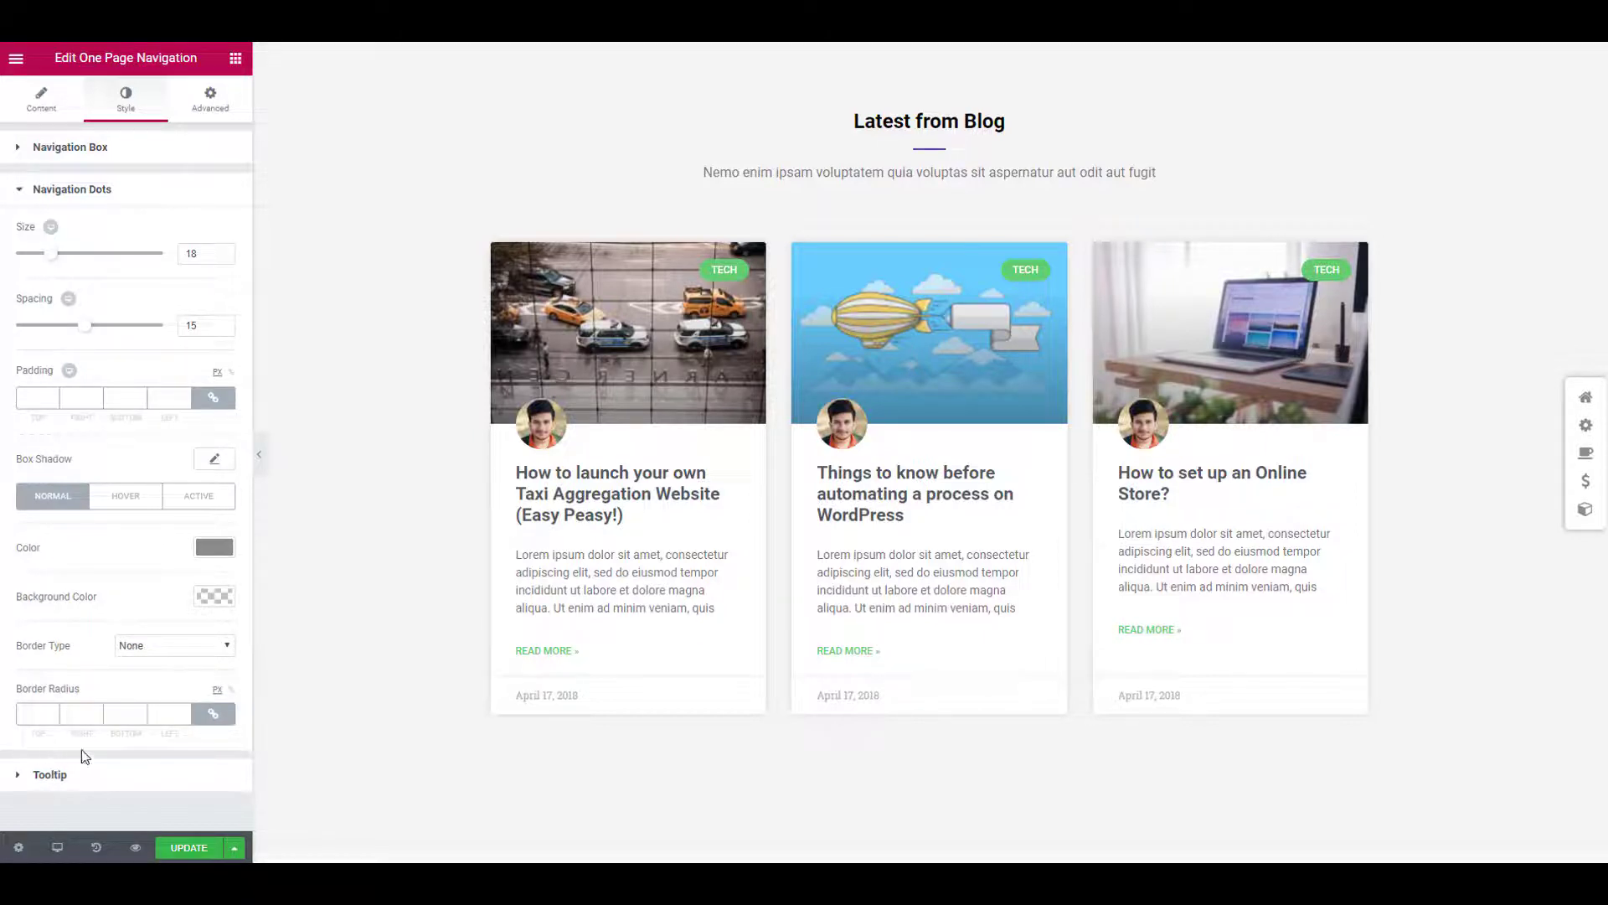
Step: Test the styled navigation box at the bottom with its Features and Offer dots, try top alignment, and restore right alignment
scroll(1567, 431, up, 4)
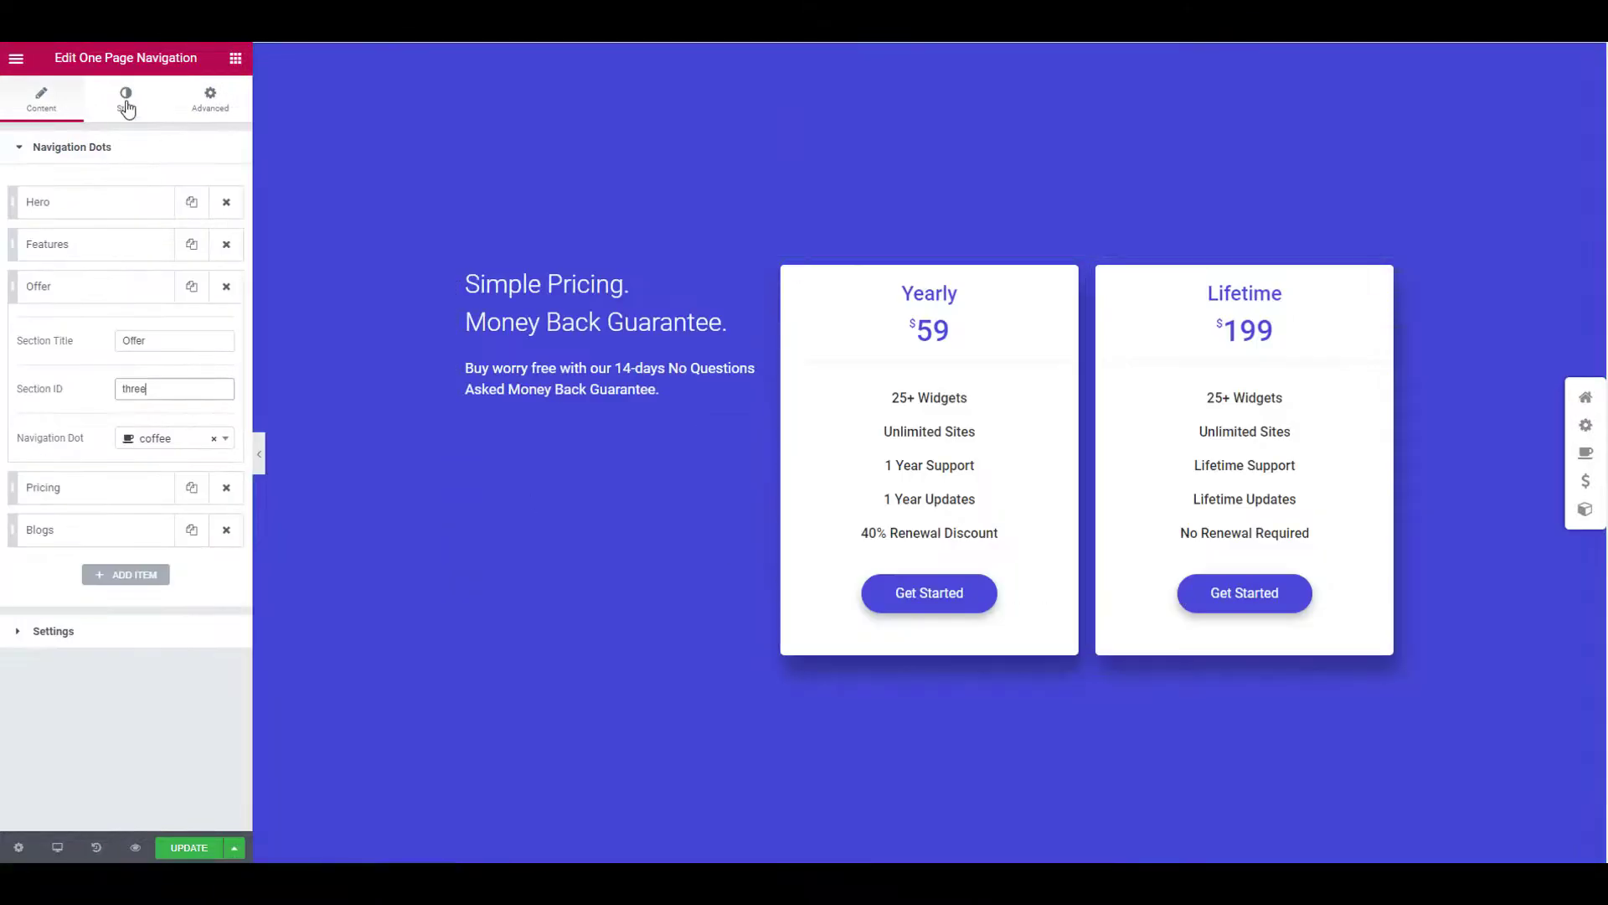
click(127, 107)
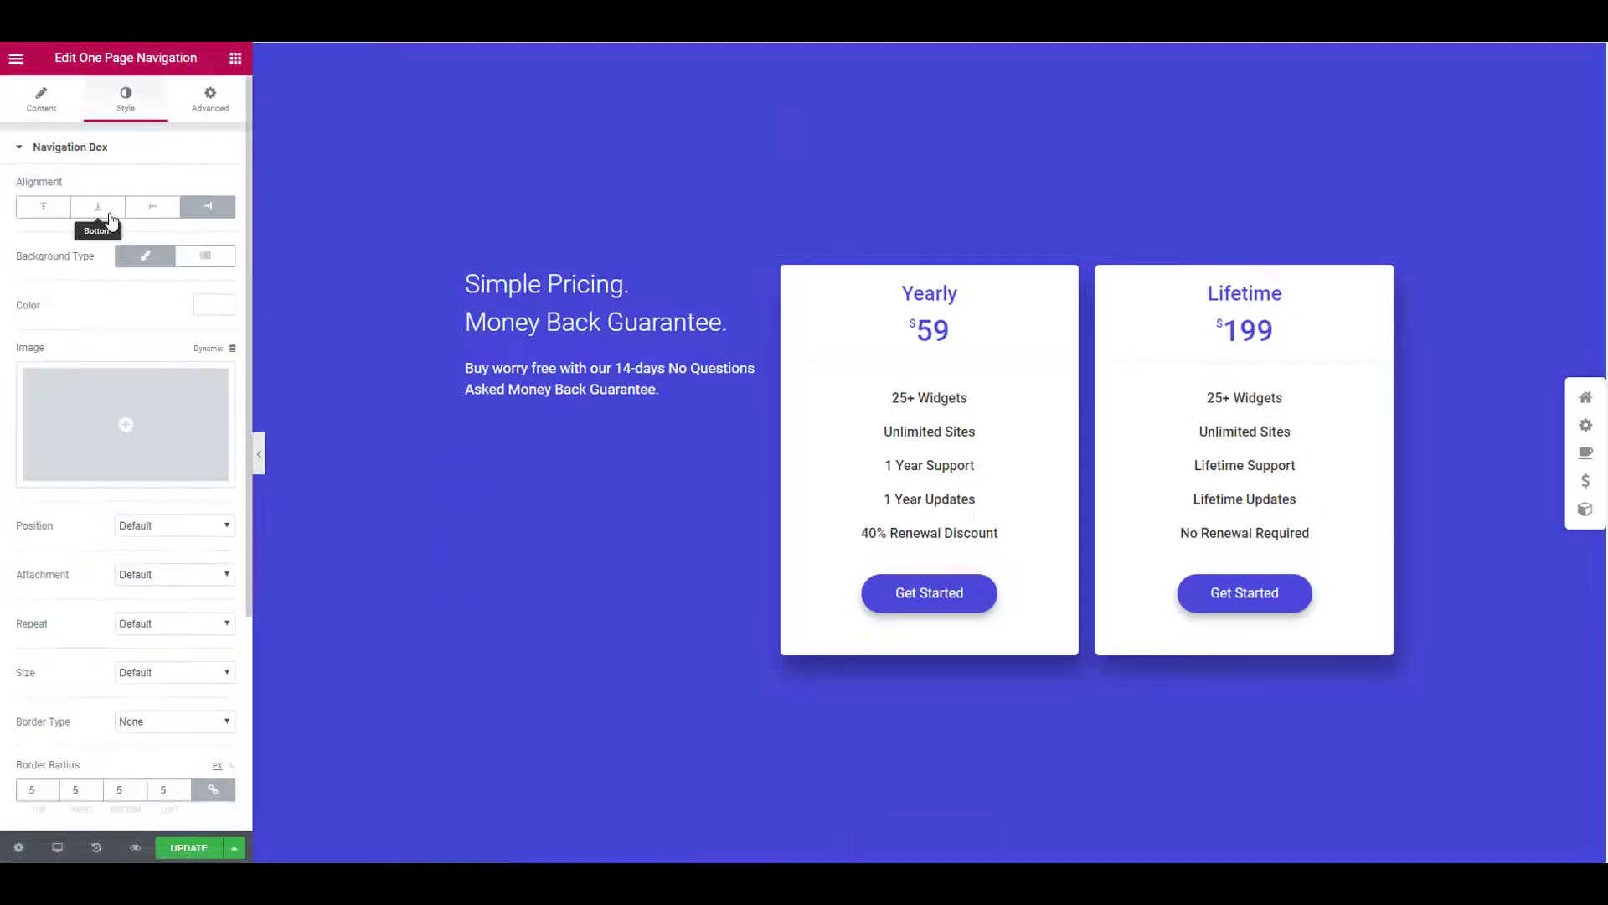
click(99, 207)
click(904, 844)
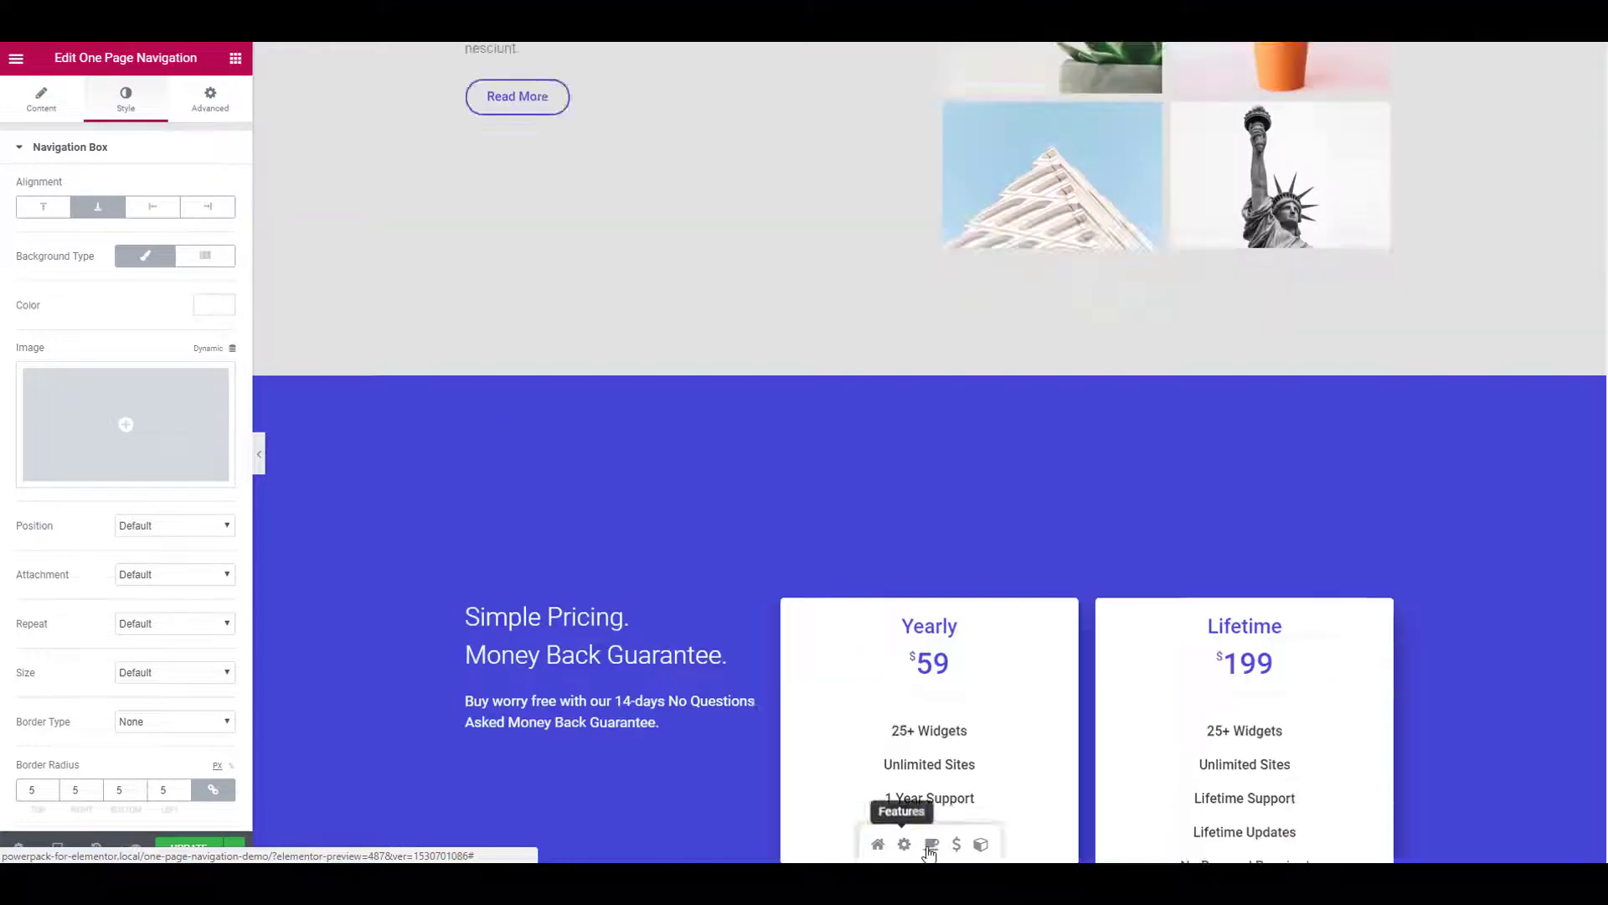
click(931, 843)
click(43, 206)
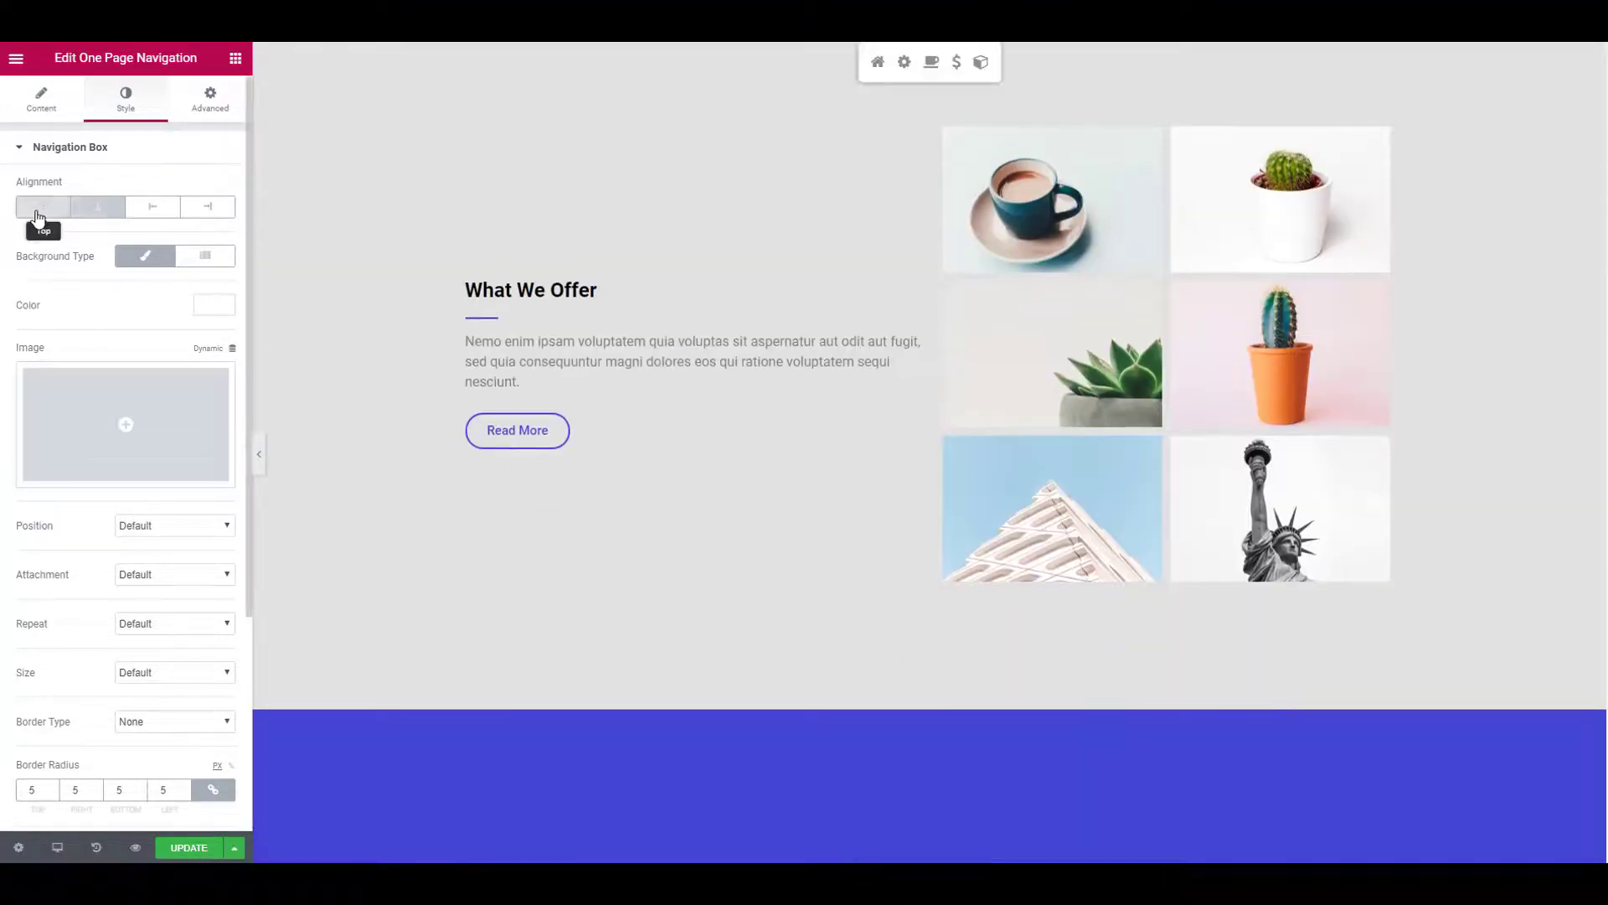
click(215, 207)
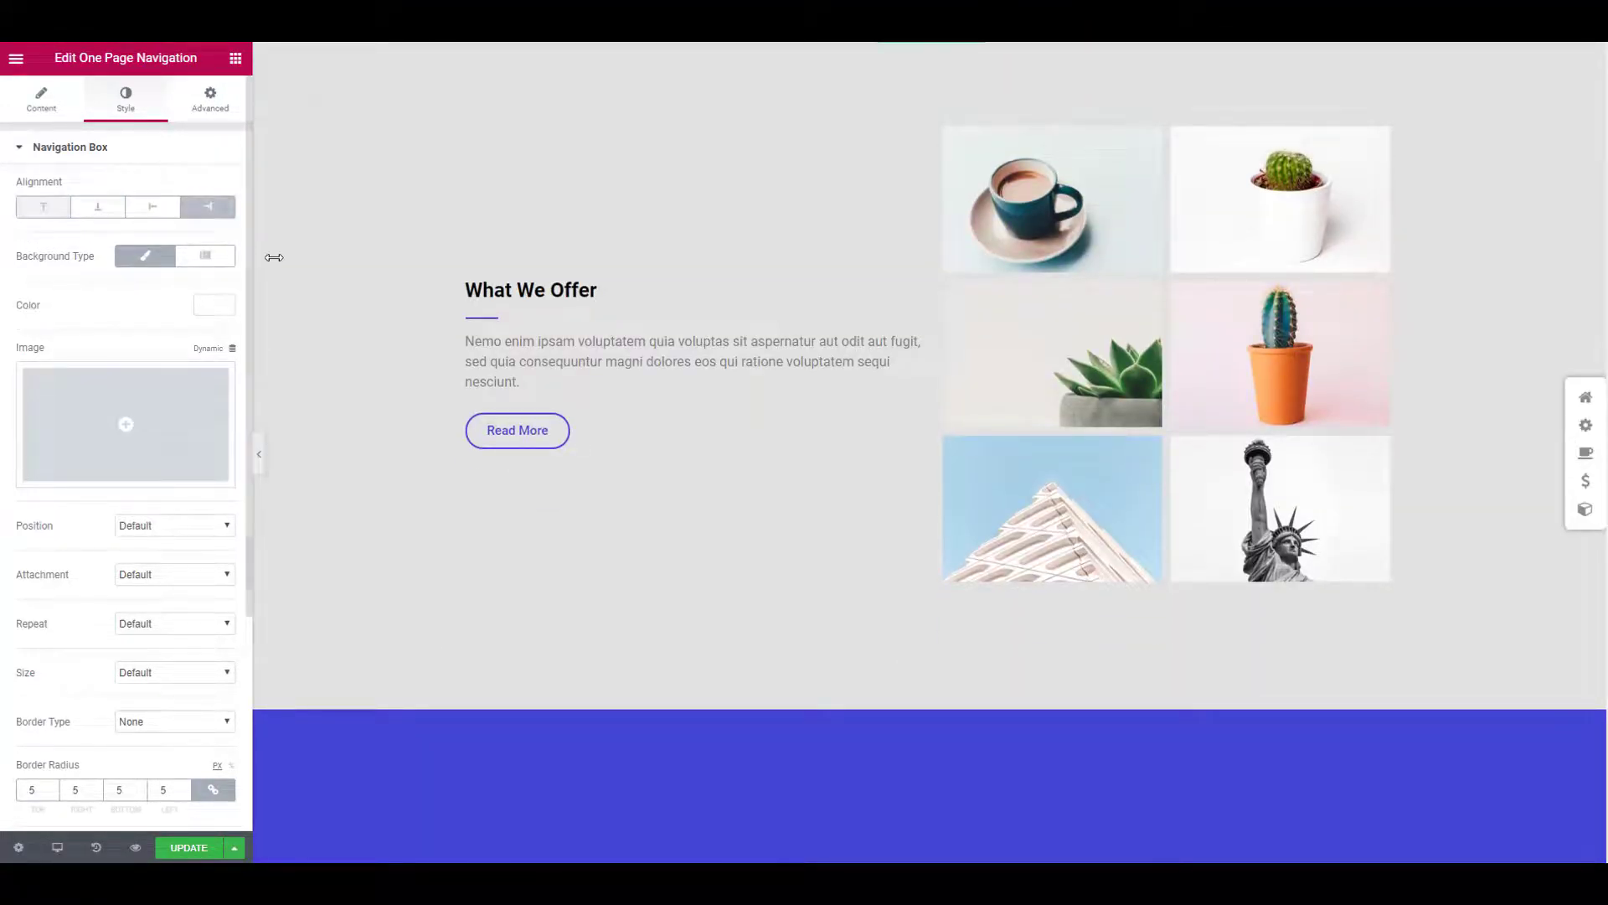
click(127, 144)
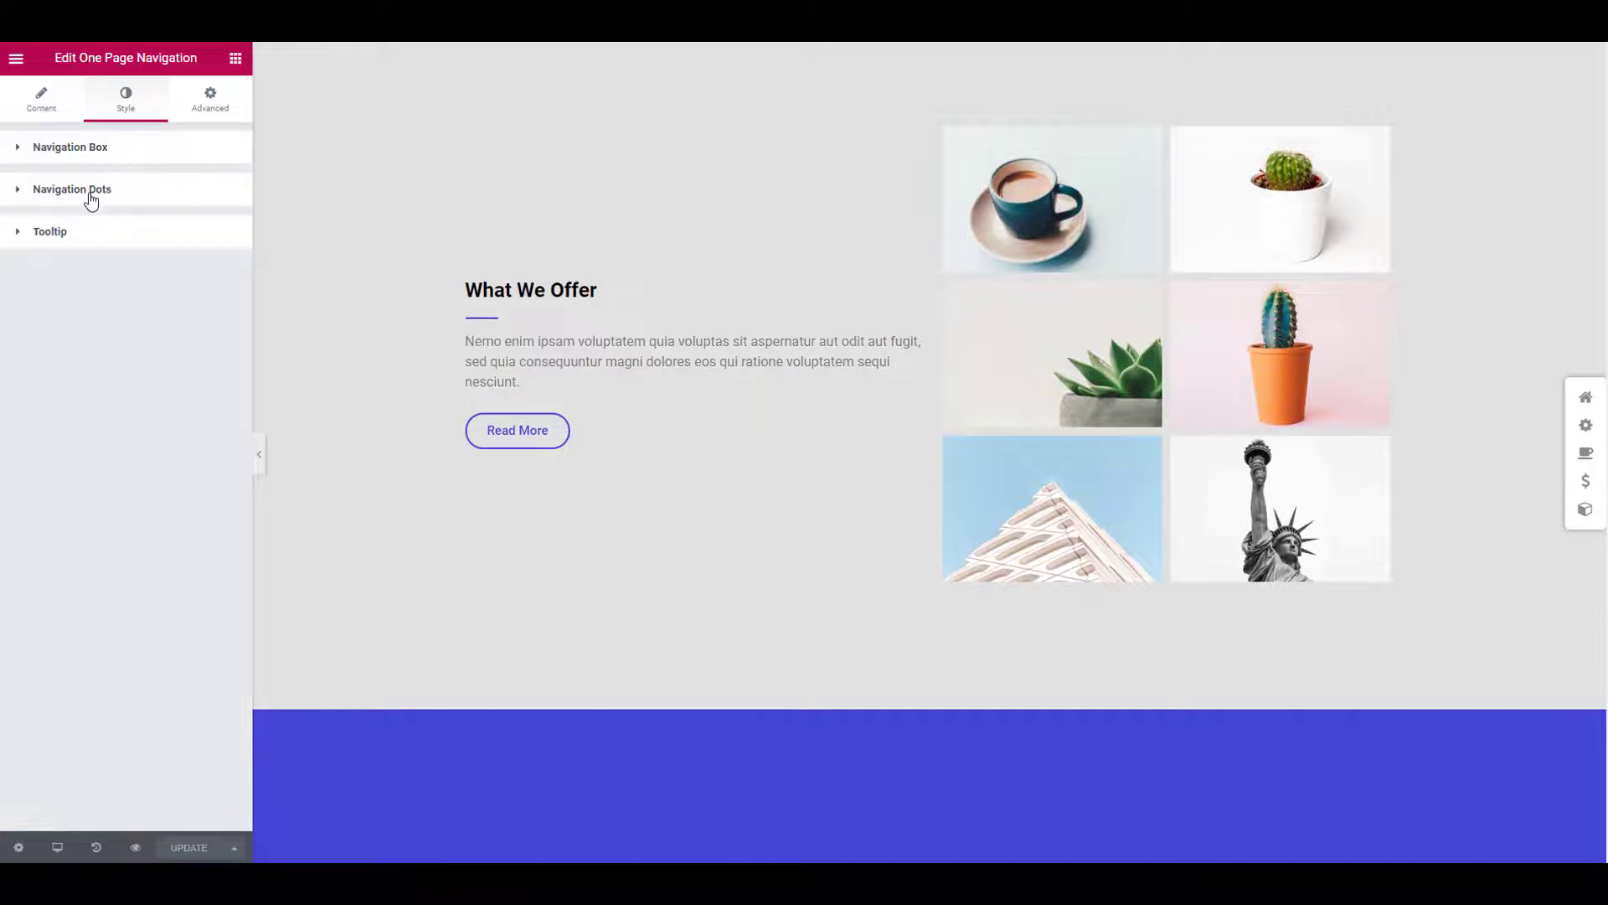
Step: Set the navigation dots' active-state colour to the blue preset #4054b2
click(92, 199)
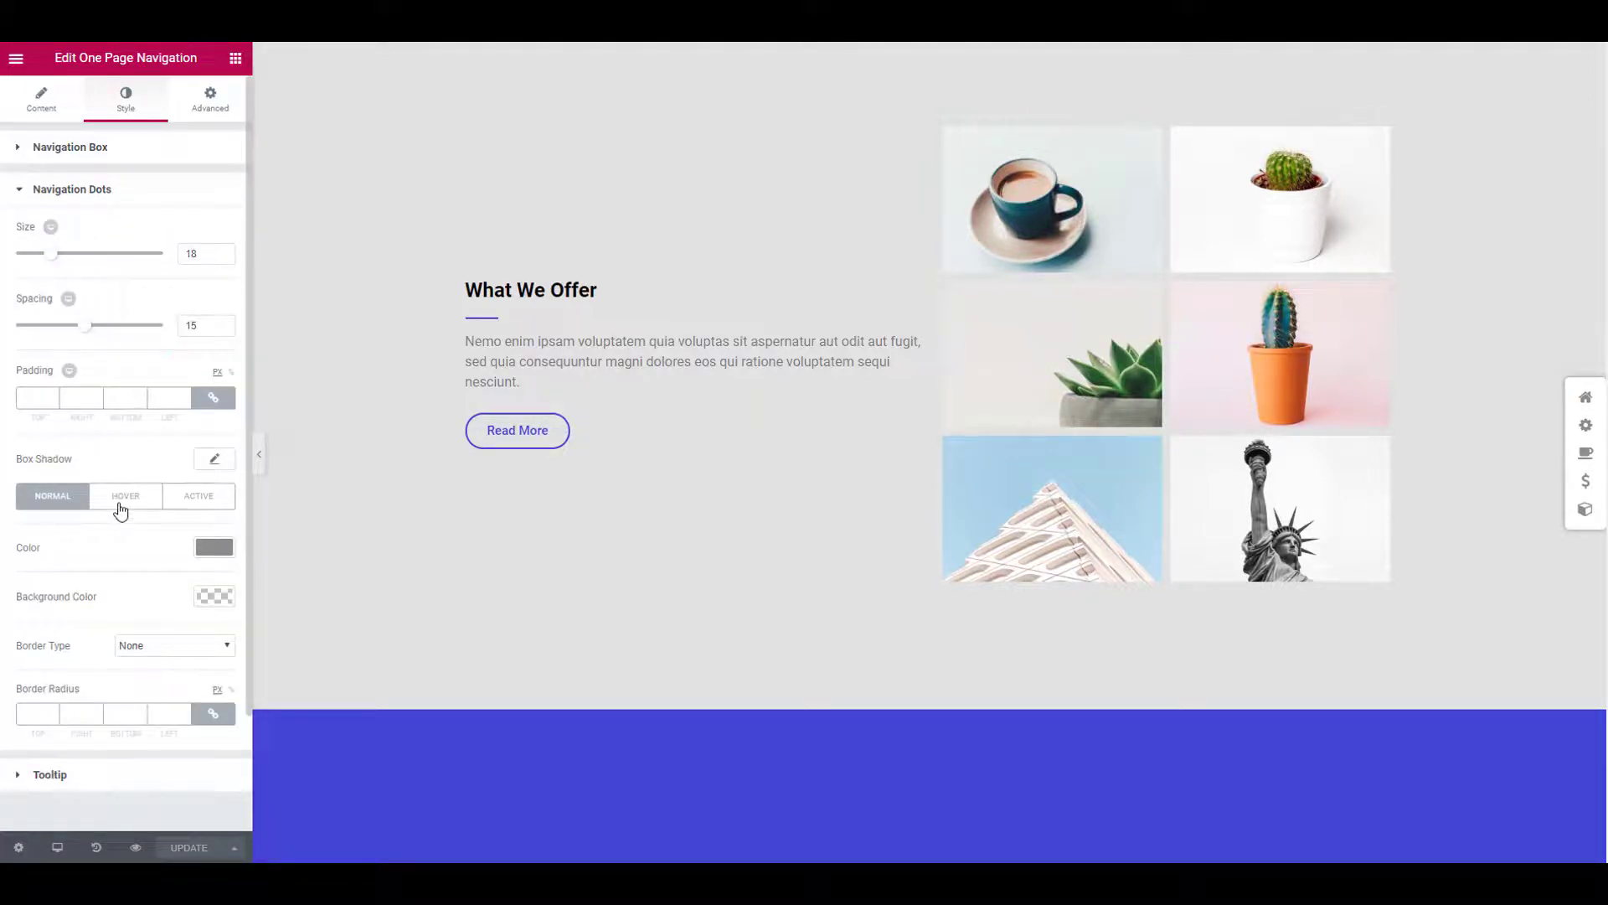
click(181, 506)
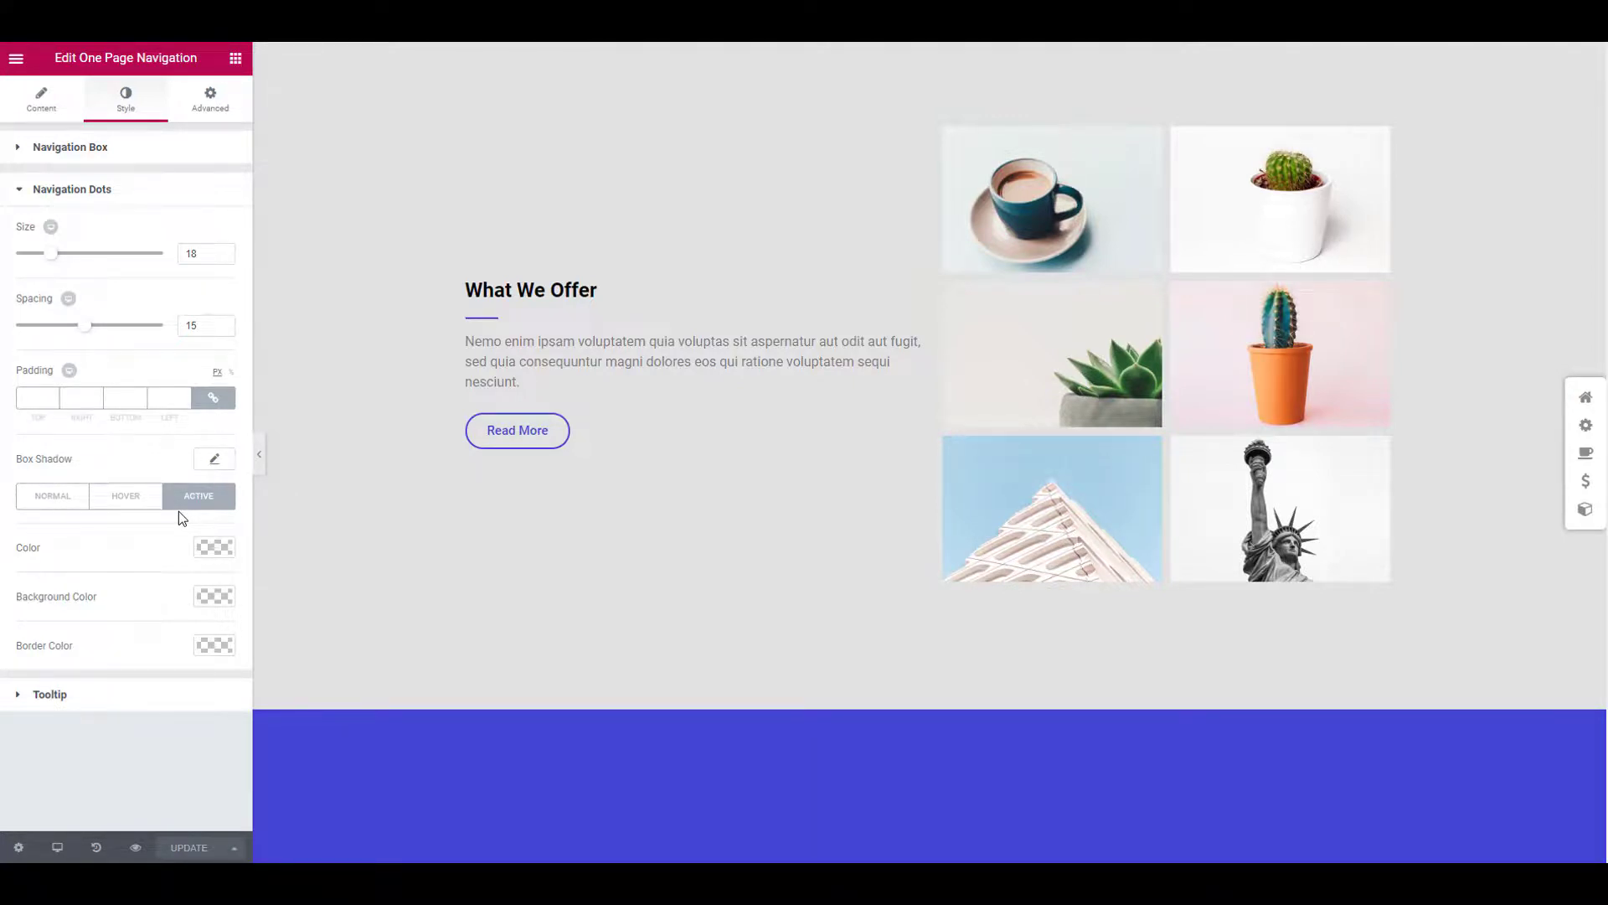
click(211, 548)
click(110, 746)
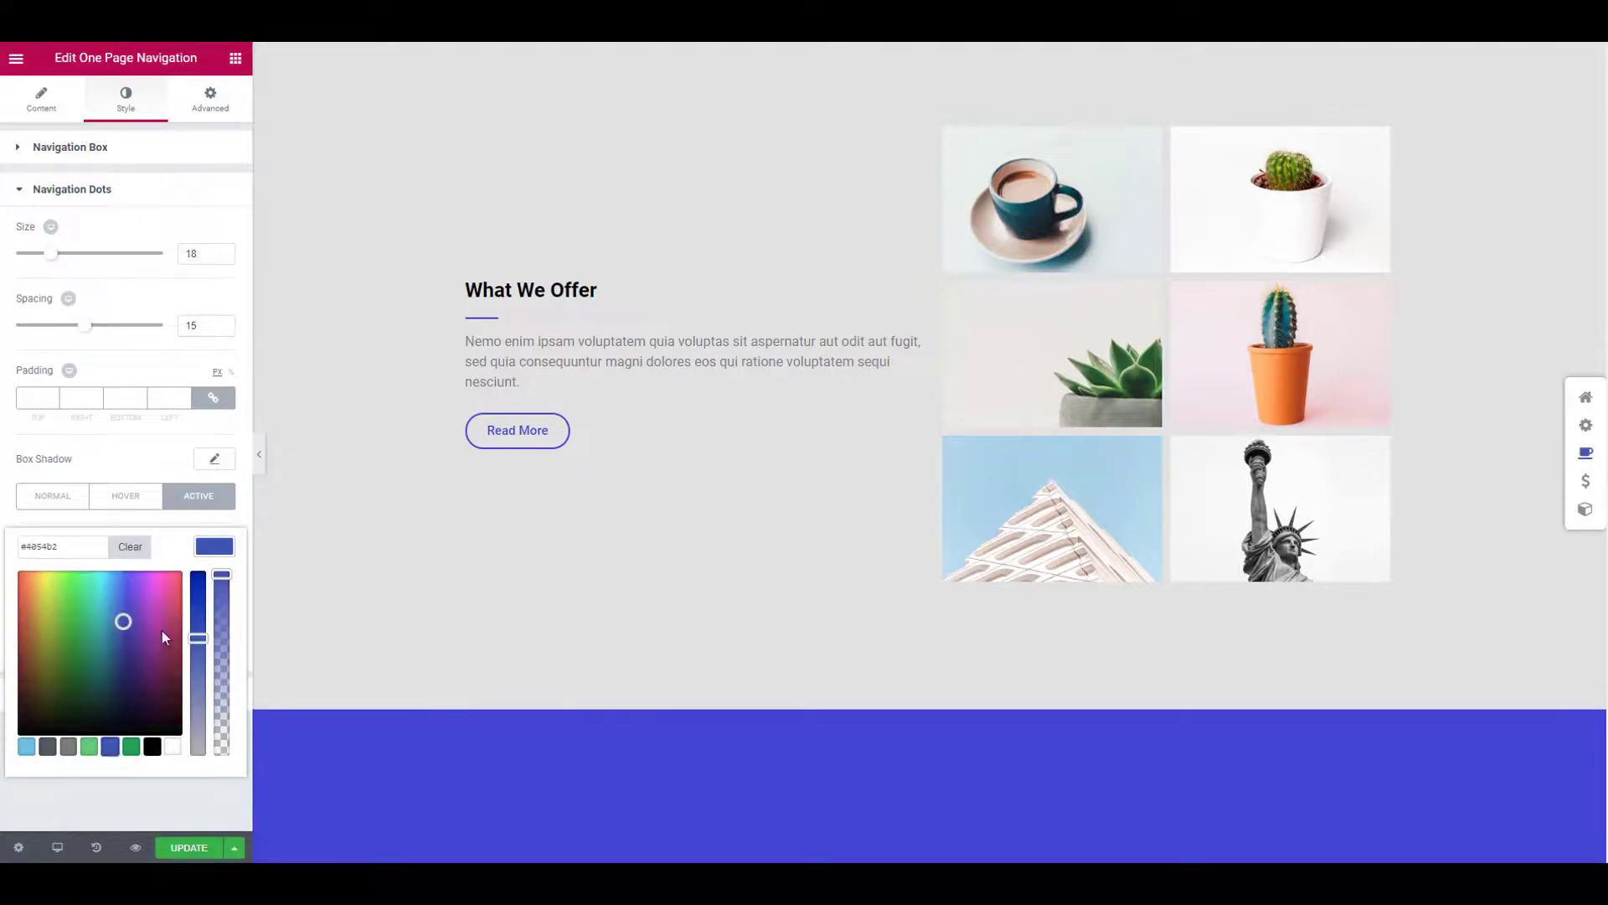
click(177, 520)
Step: Check the active dot's highlighting in the editor preview across the page's sections, from pricing up to the header and back down
scroll(578, 559, down, 5)
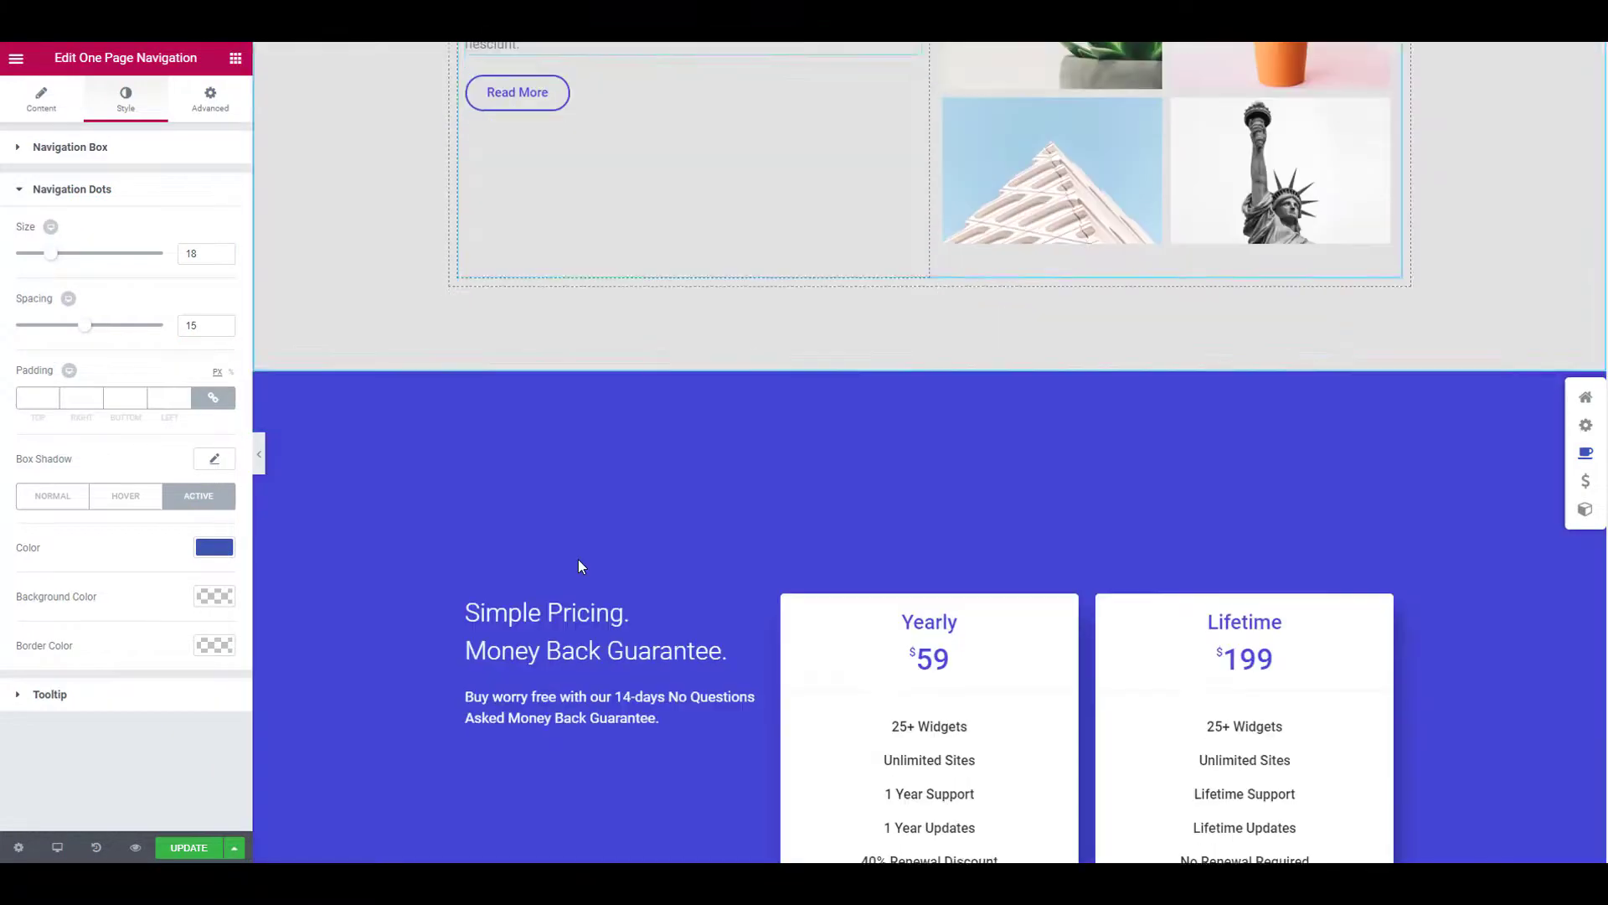
scroll(578, 559, down, 3)
scroll(578, 560, up, 3)
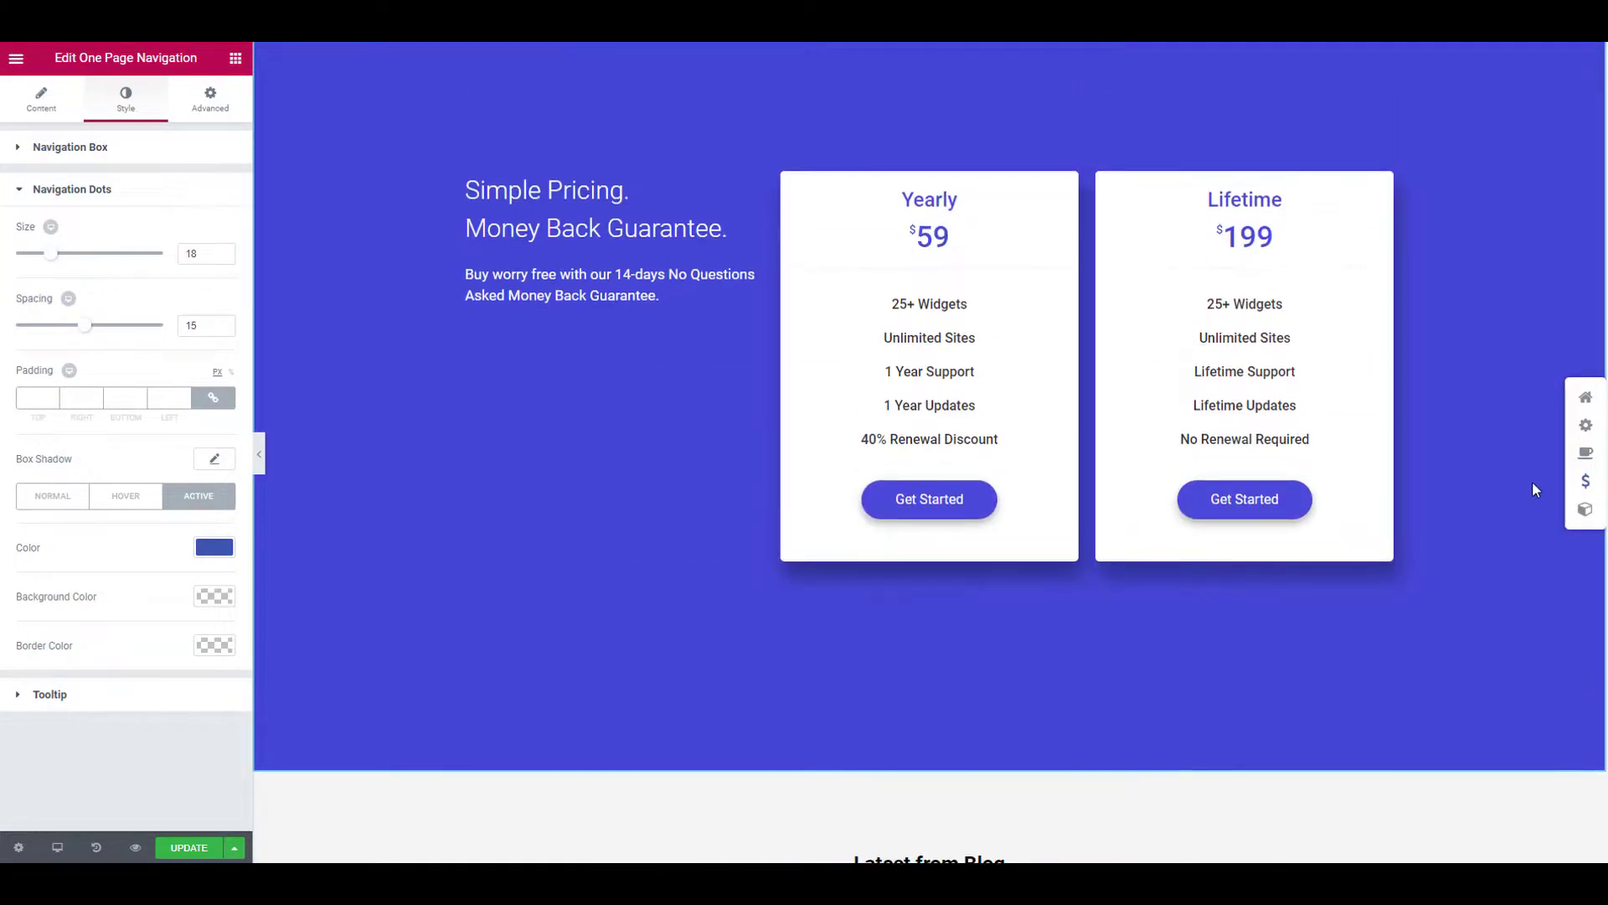
scroll(1533, 483, up, 4)
scroll(1531, 483, up, 10)
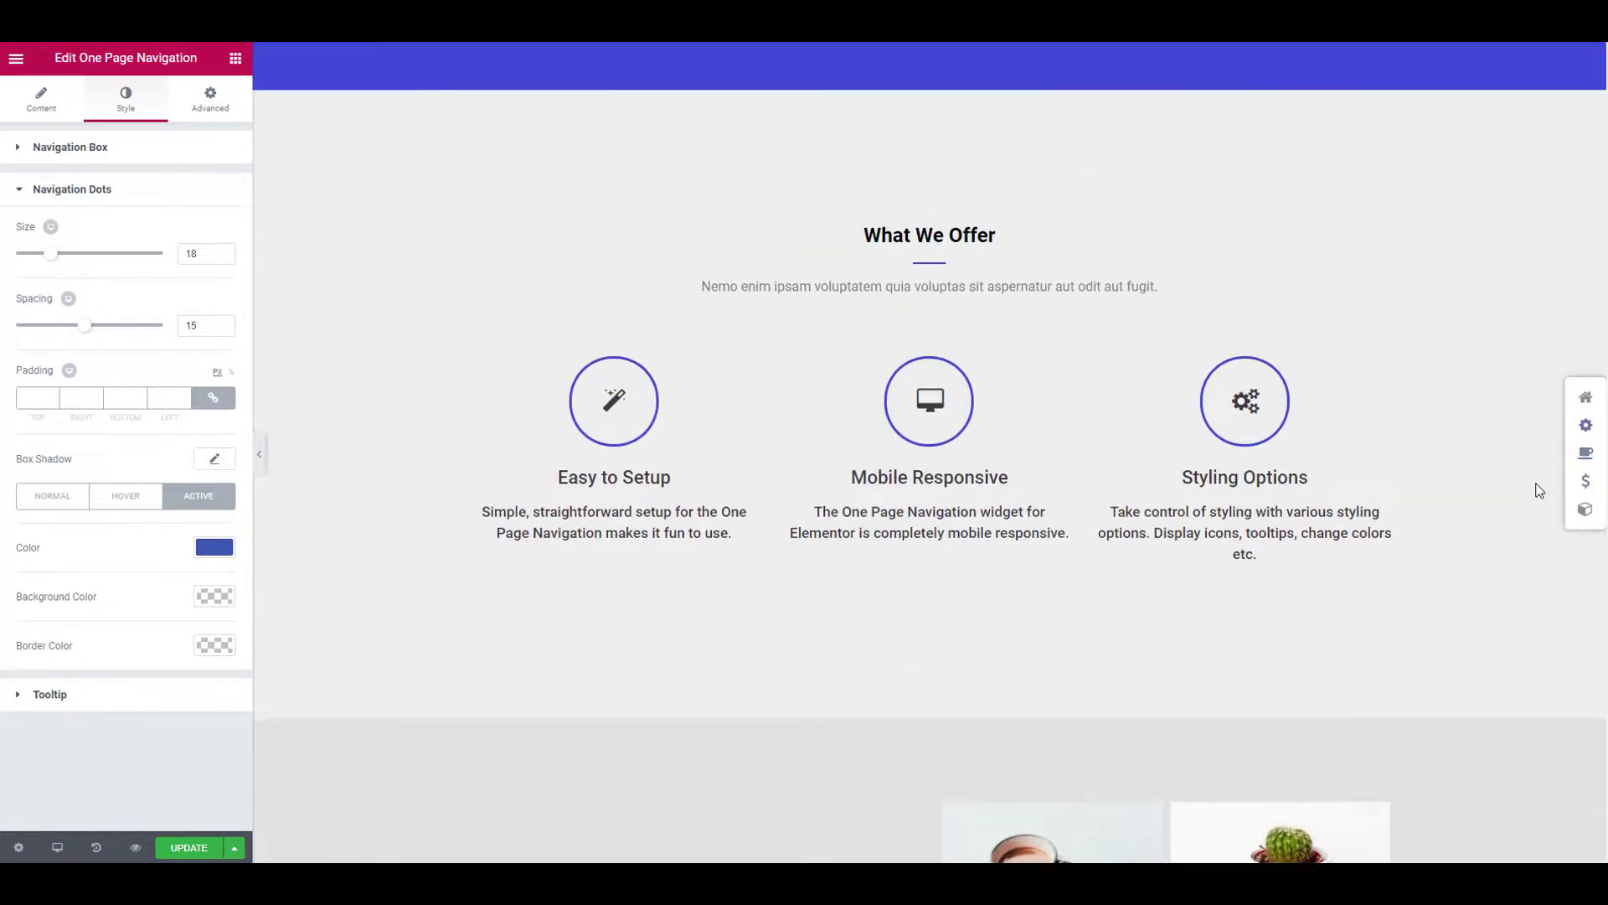
scroll(1538, 490, up, 5)
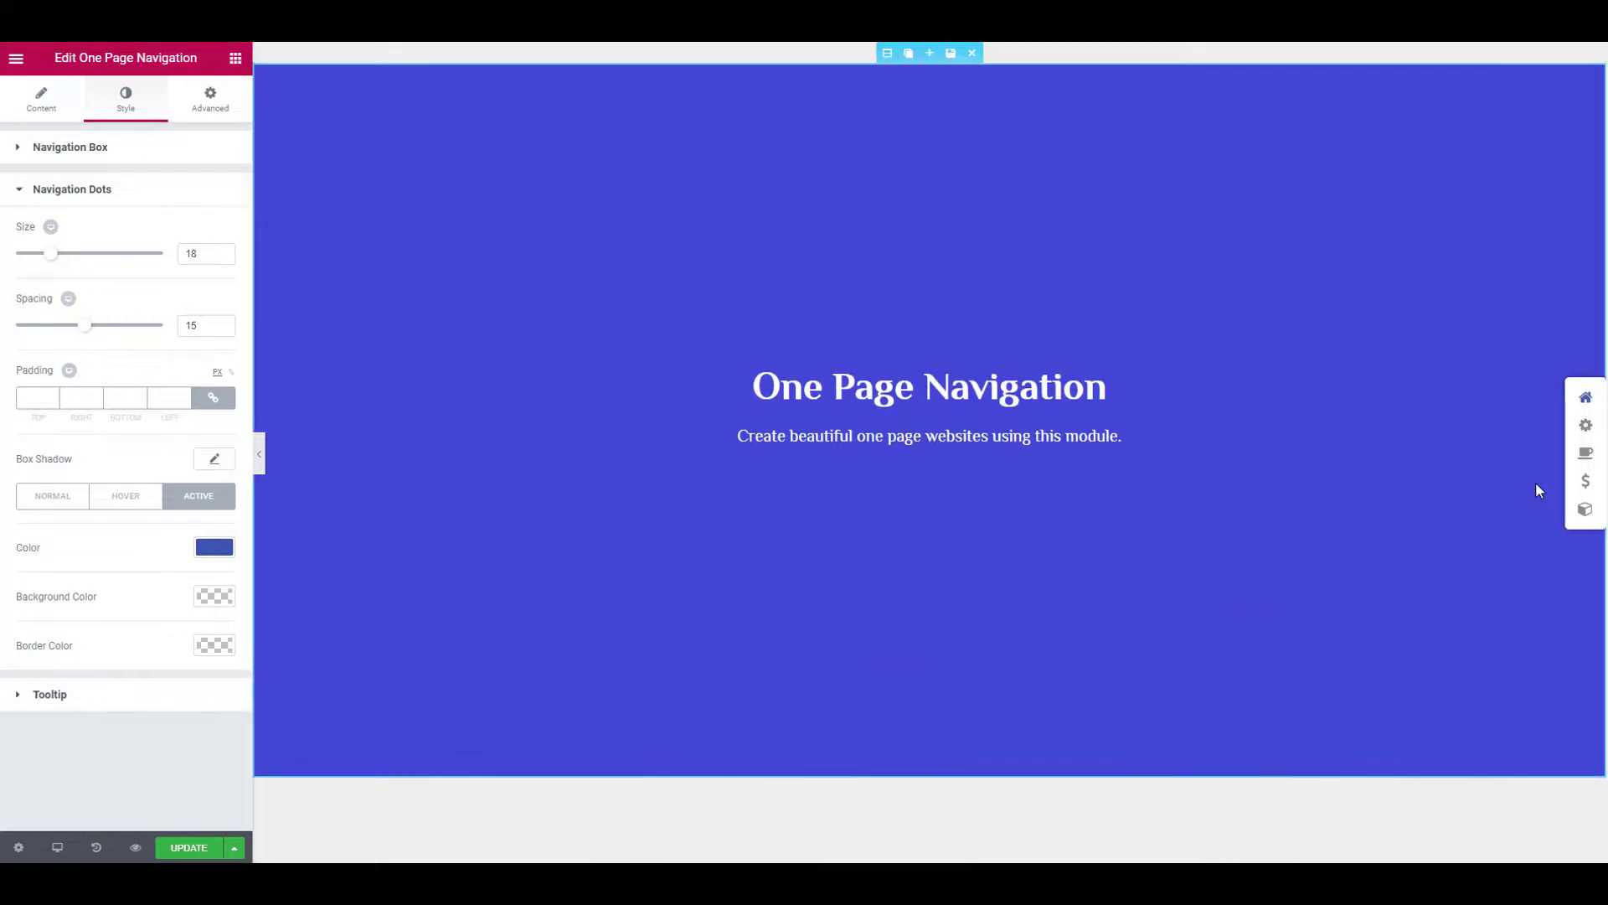
scroll(1538, 490, down, 5)
scroll(1538, 489, down, 15)
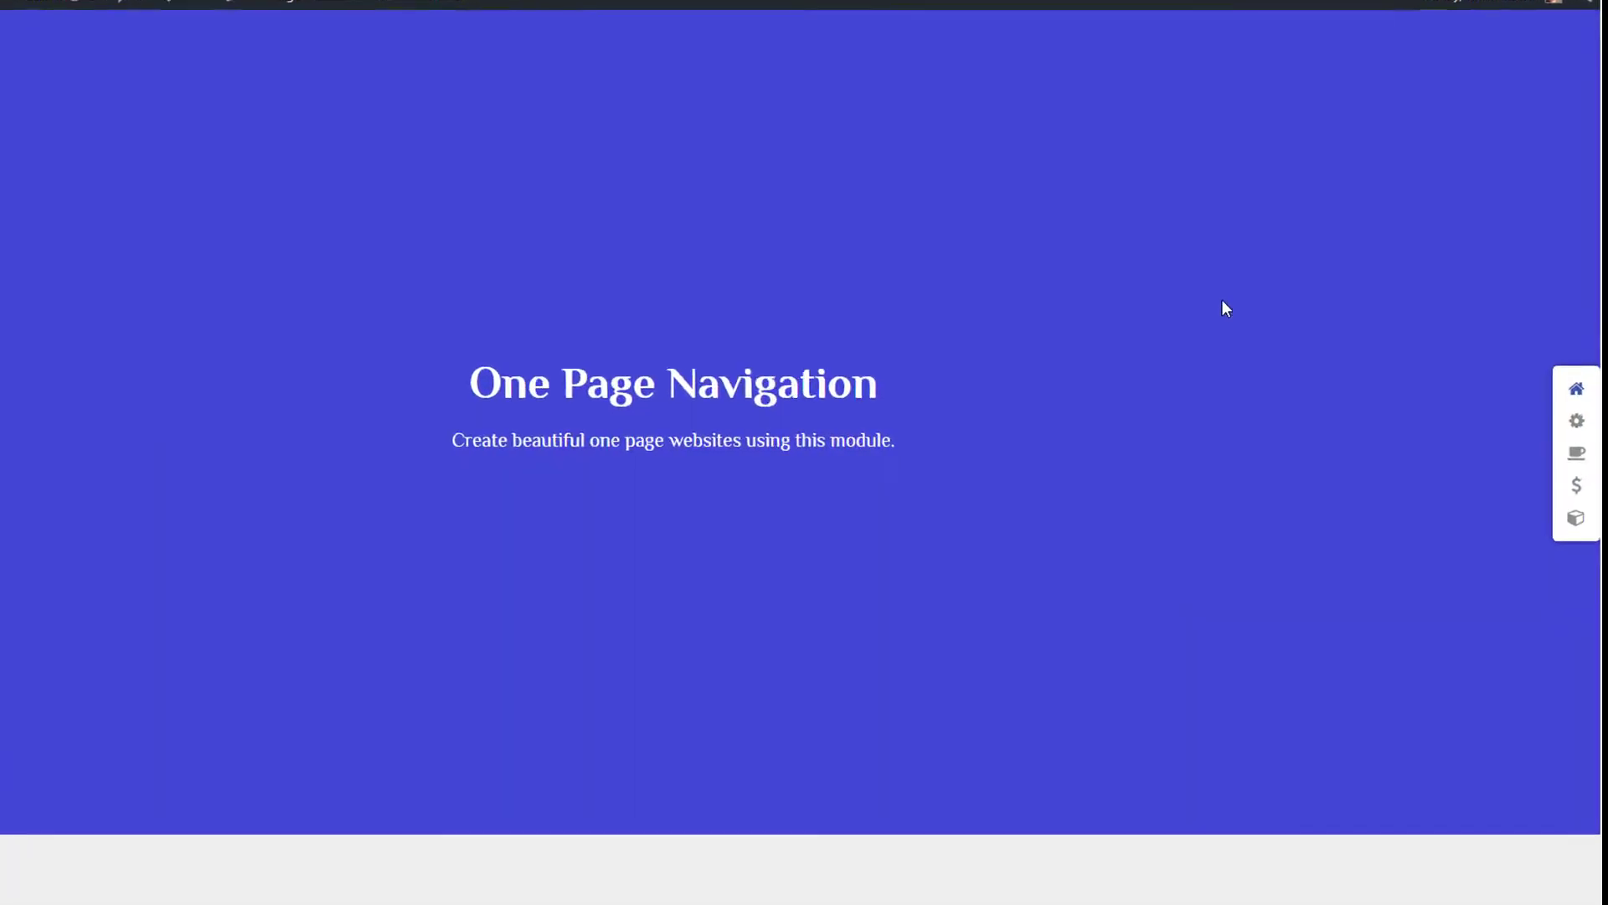
Step: Examine the active dot's highlighting on the live page across the offer, blog and pricing sections
scroll(1089, 251, down, 15)
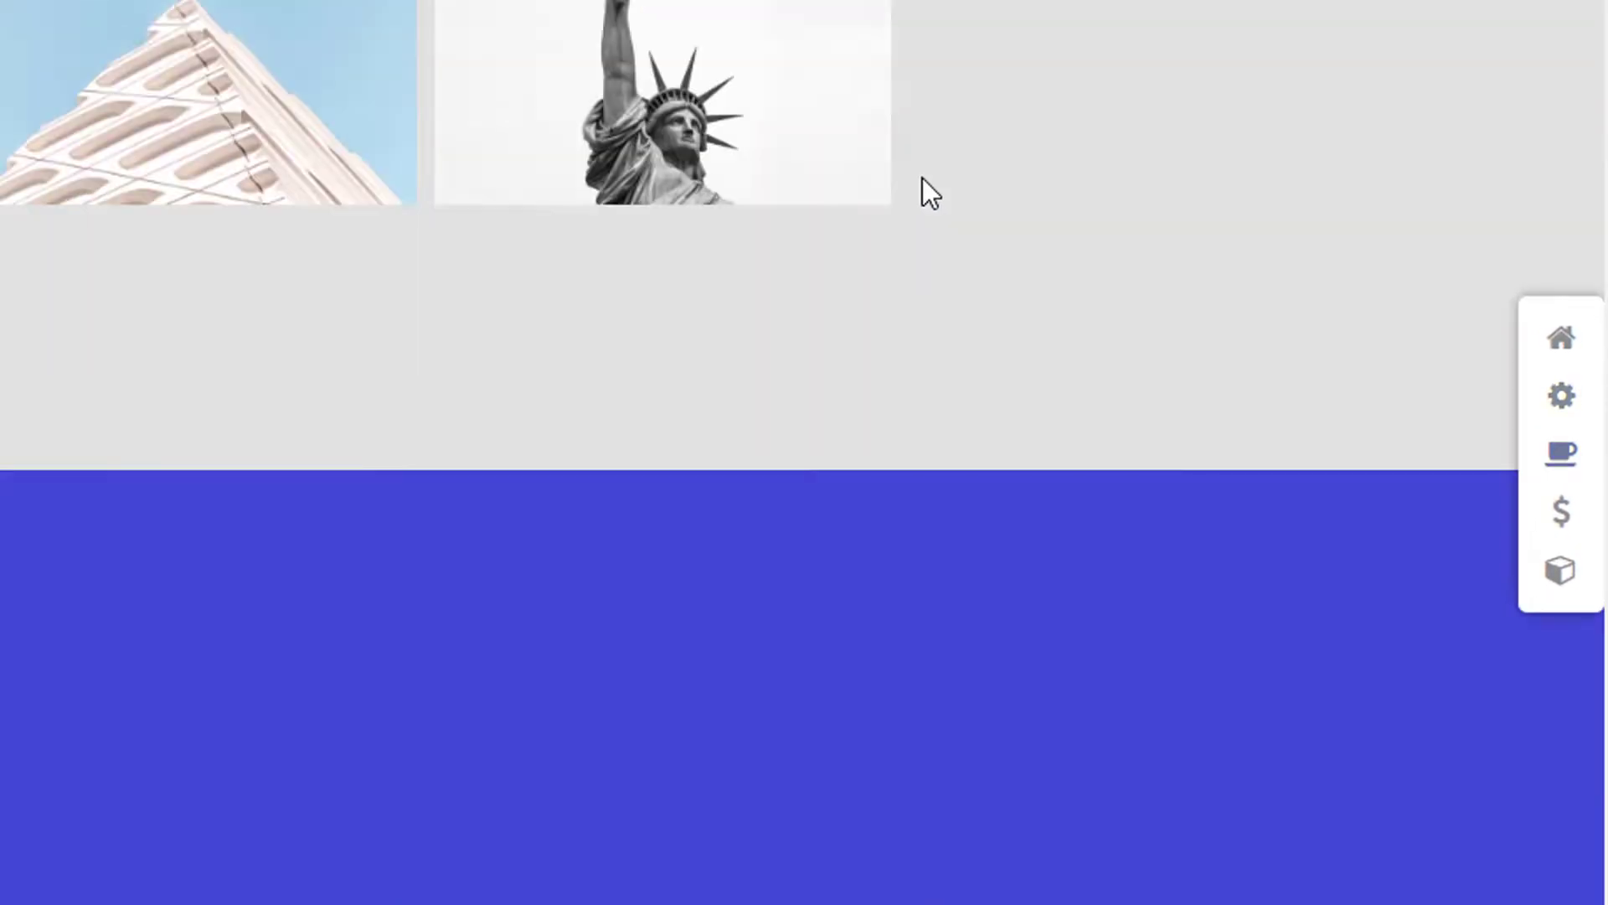
scroll(922, 176, down, 10)
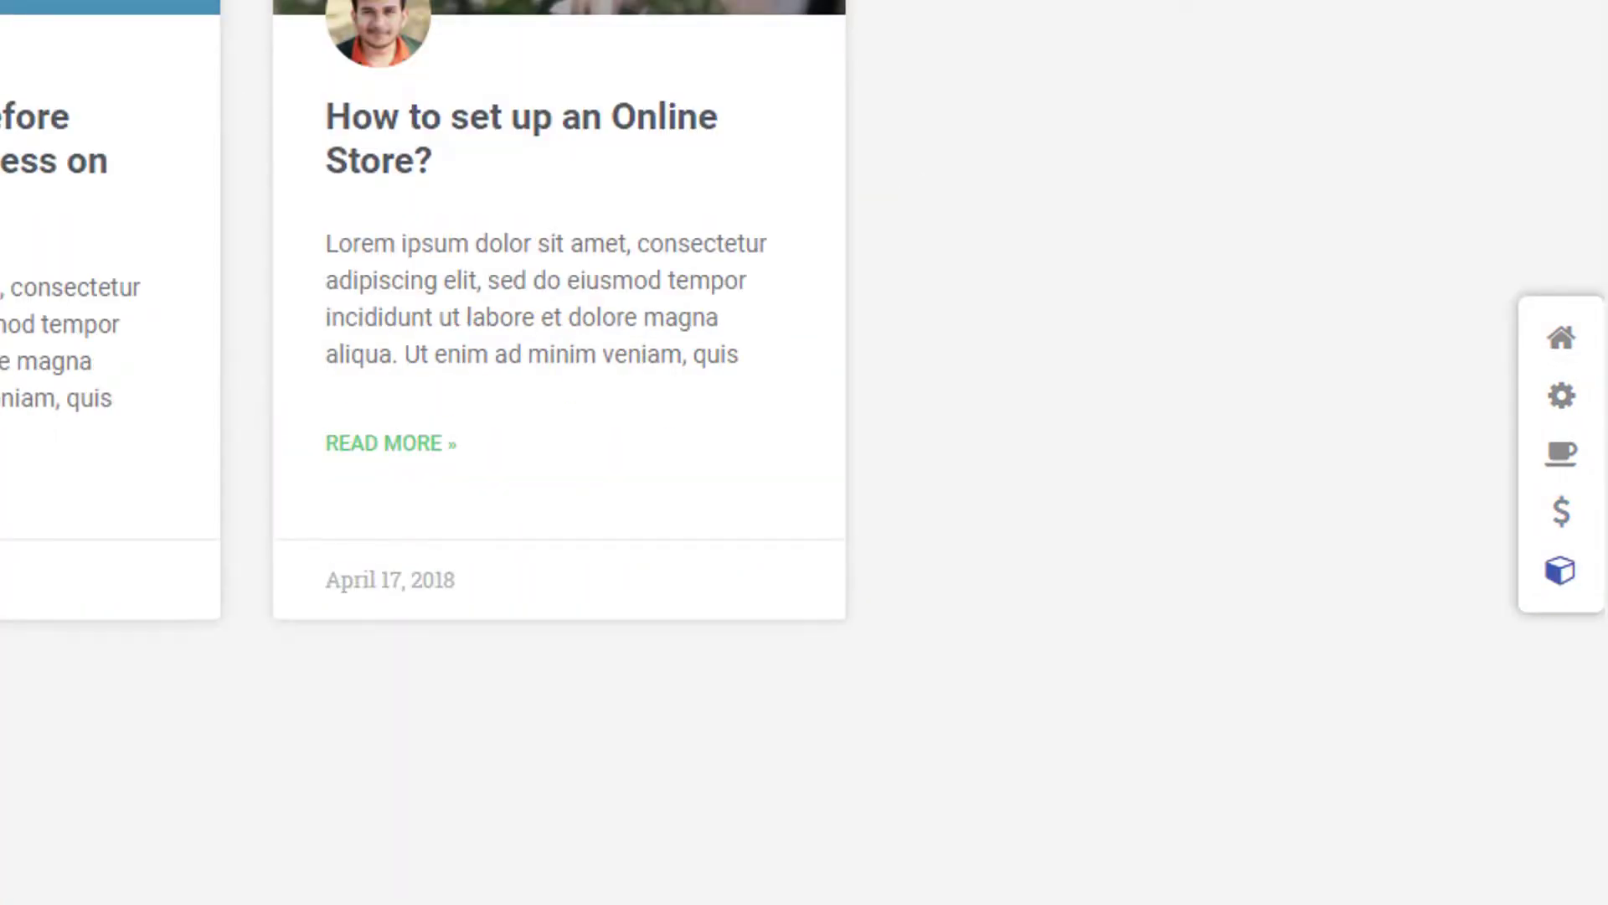
scroll(125, 456, up, 10)
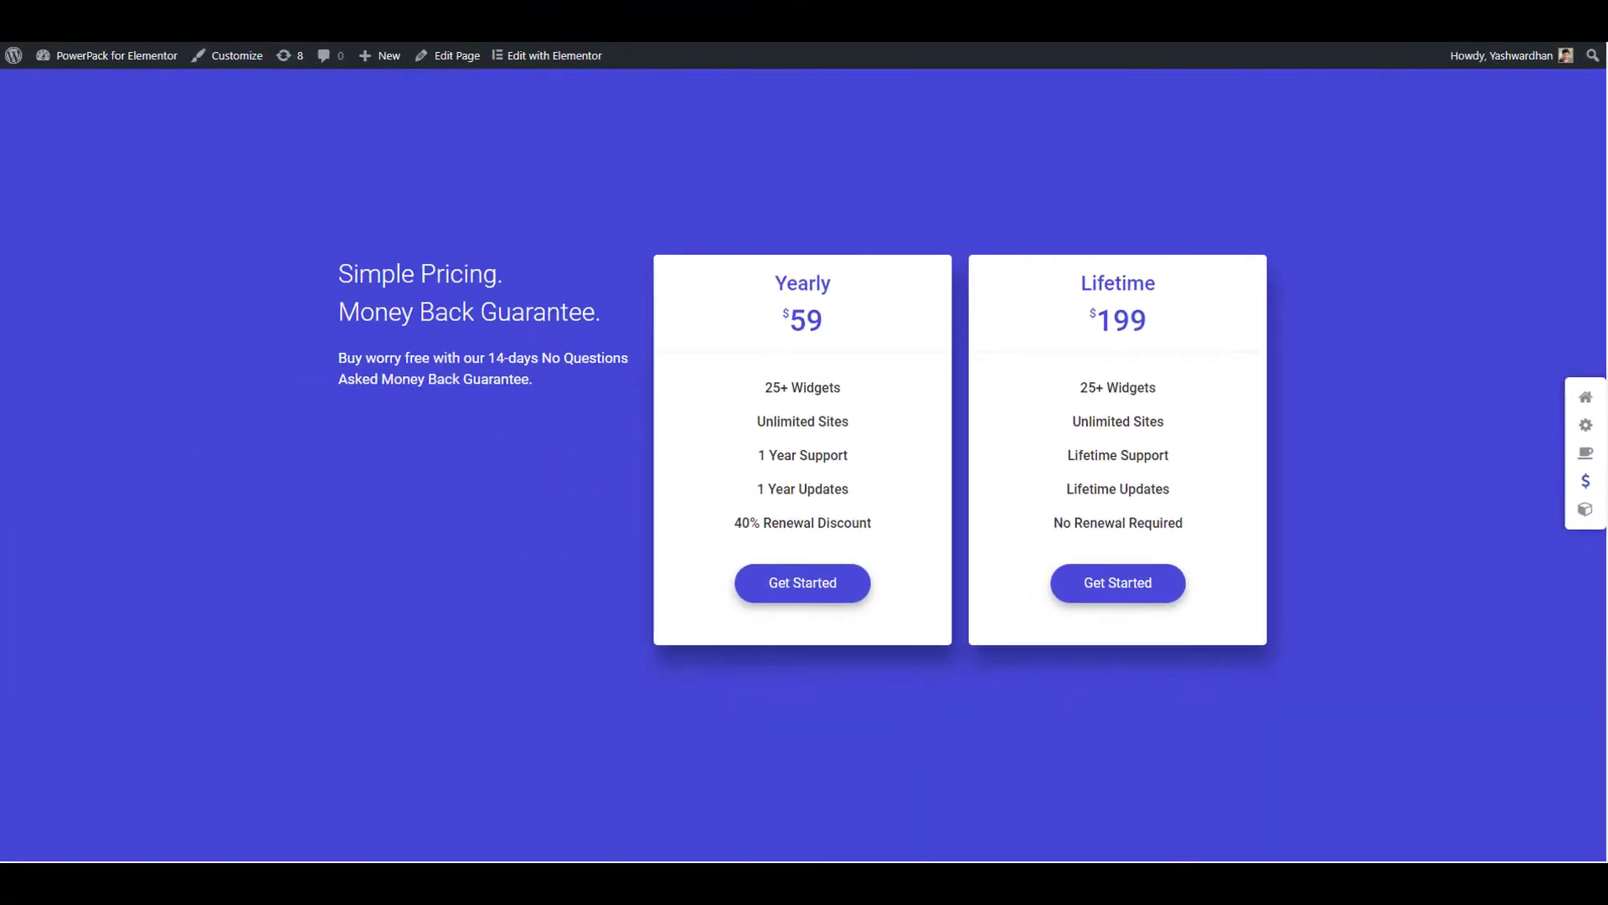